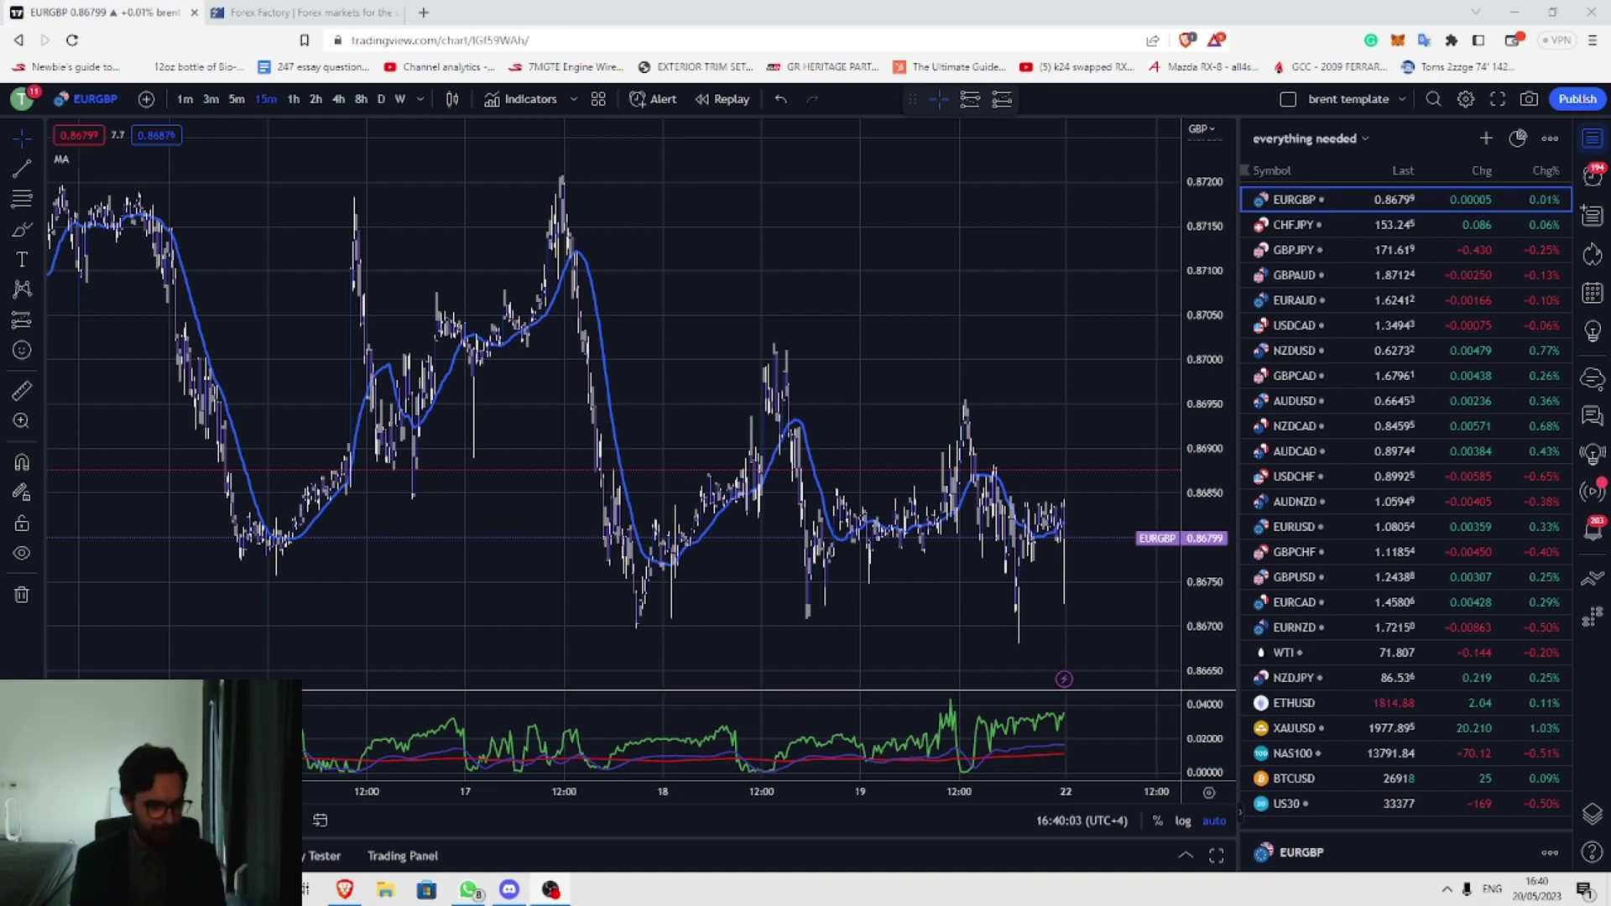
Step: Review the MA settings (length 20 on close, SMA smoothing 5), keep them, and zoom into recent candles
scroll(727, 403, "up", 2)
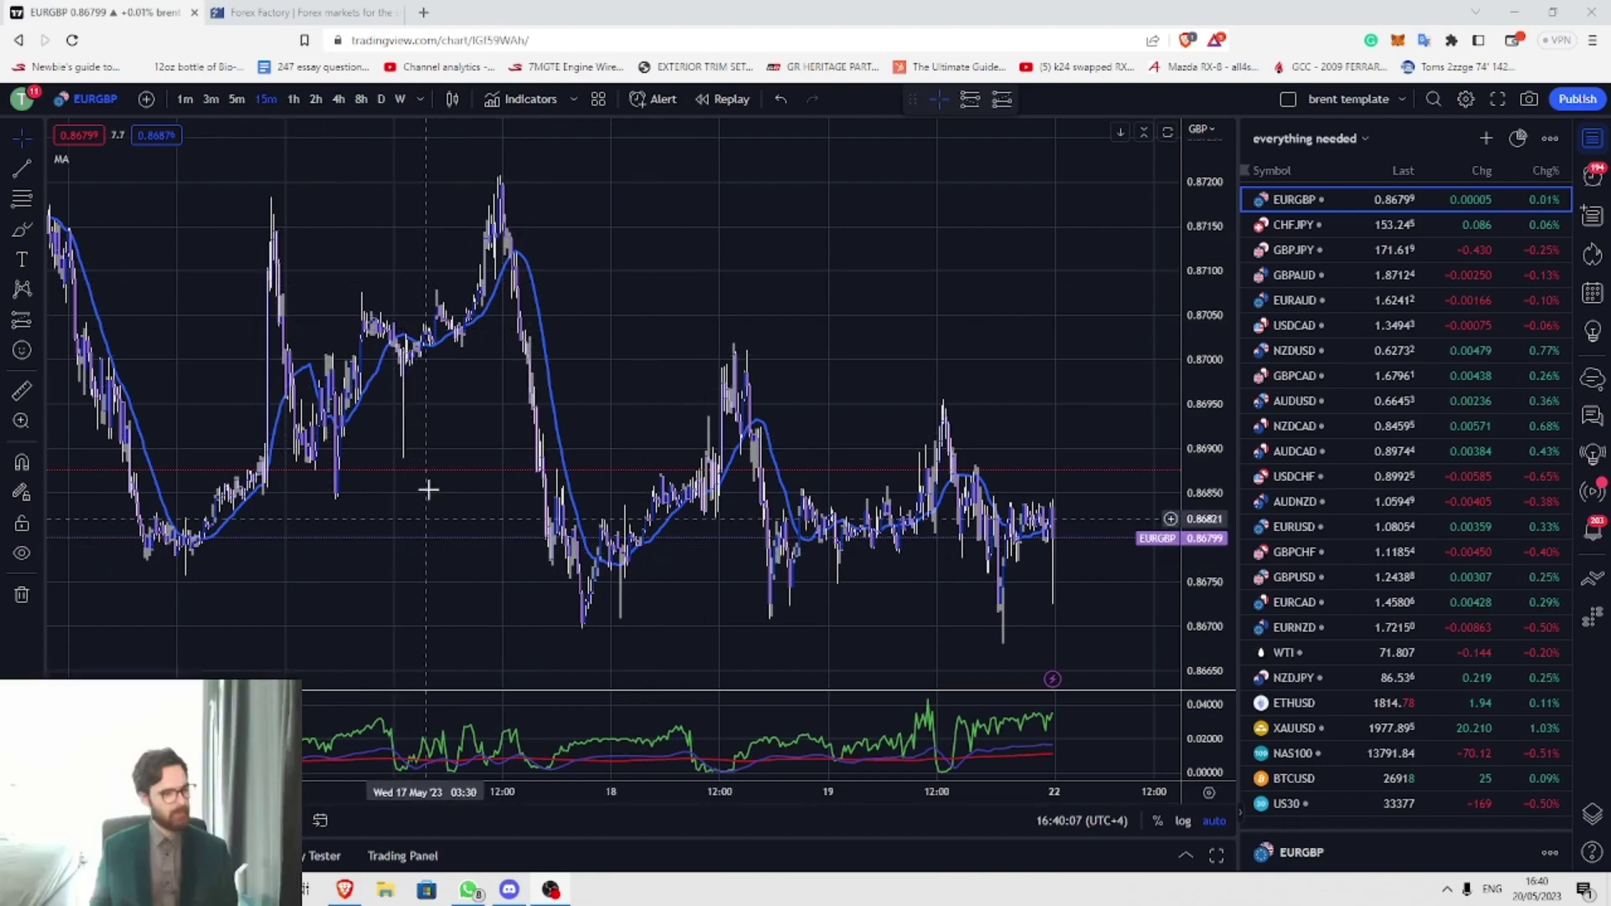
mouse_move(97, 159)
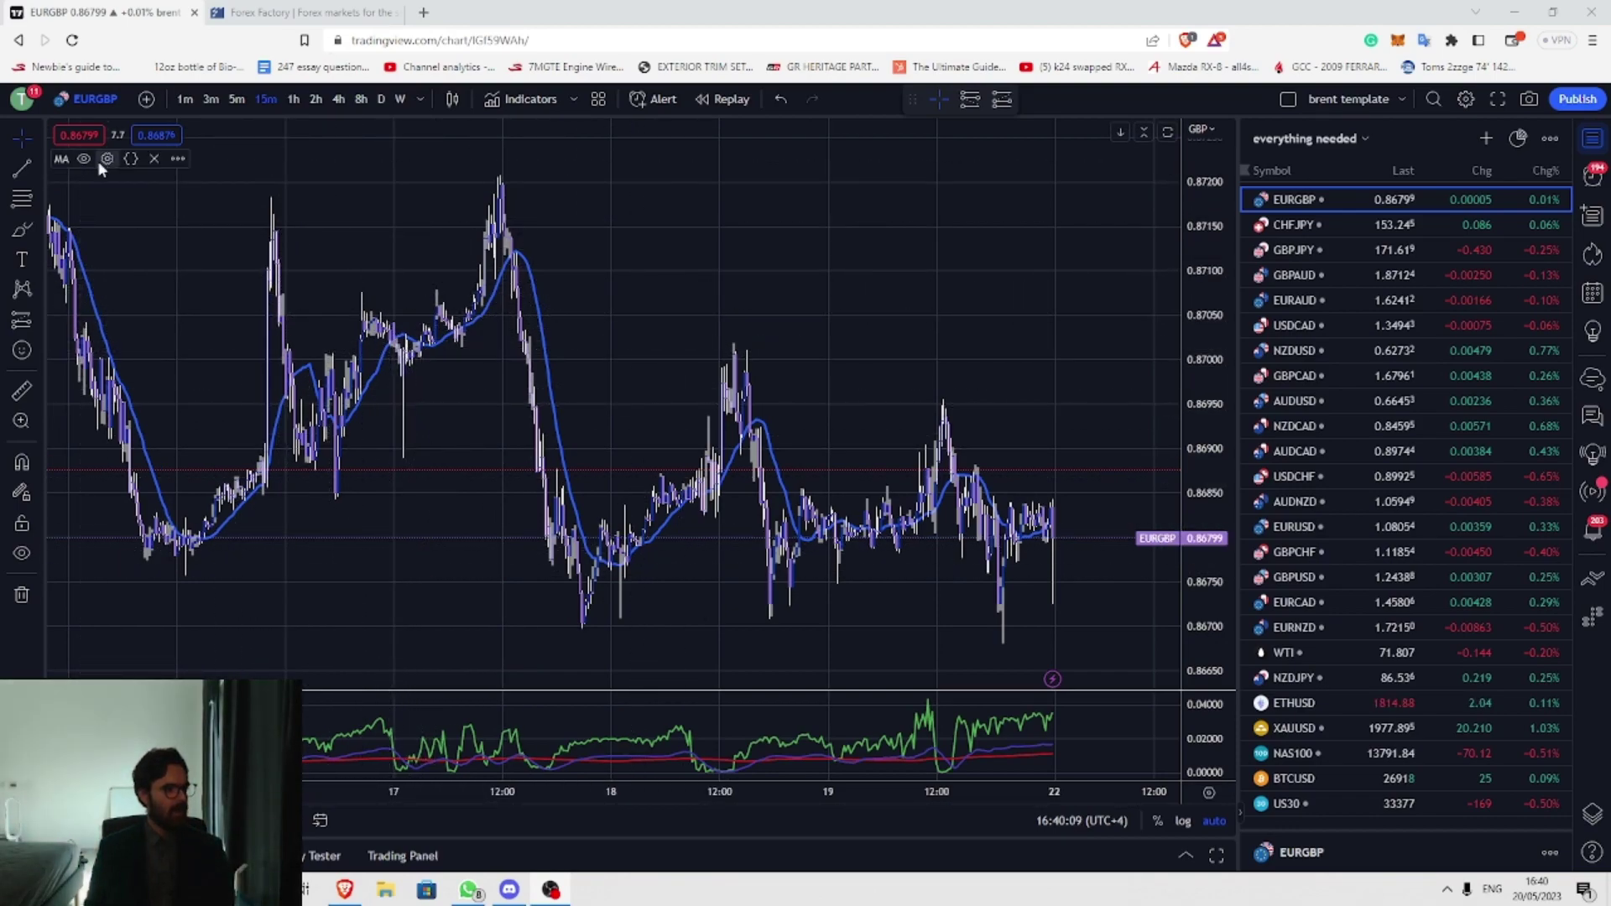
left_click(105, 158)
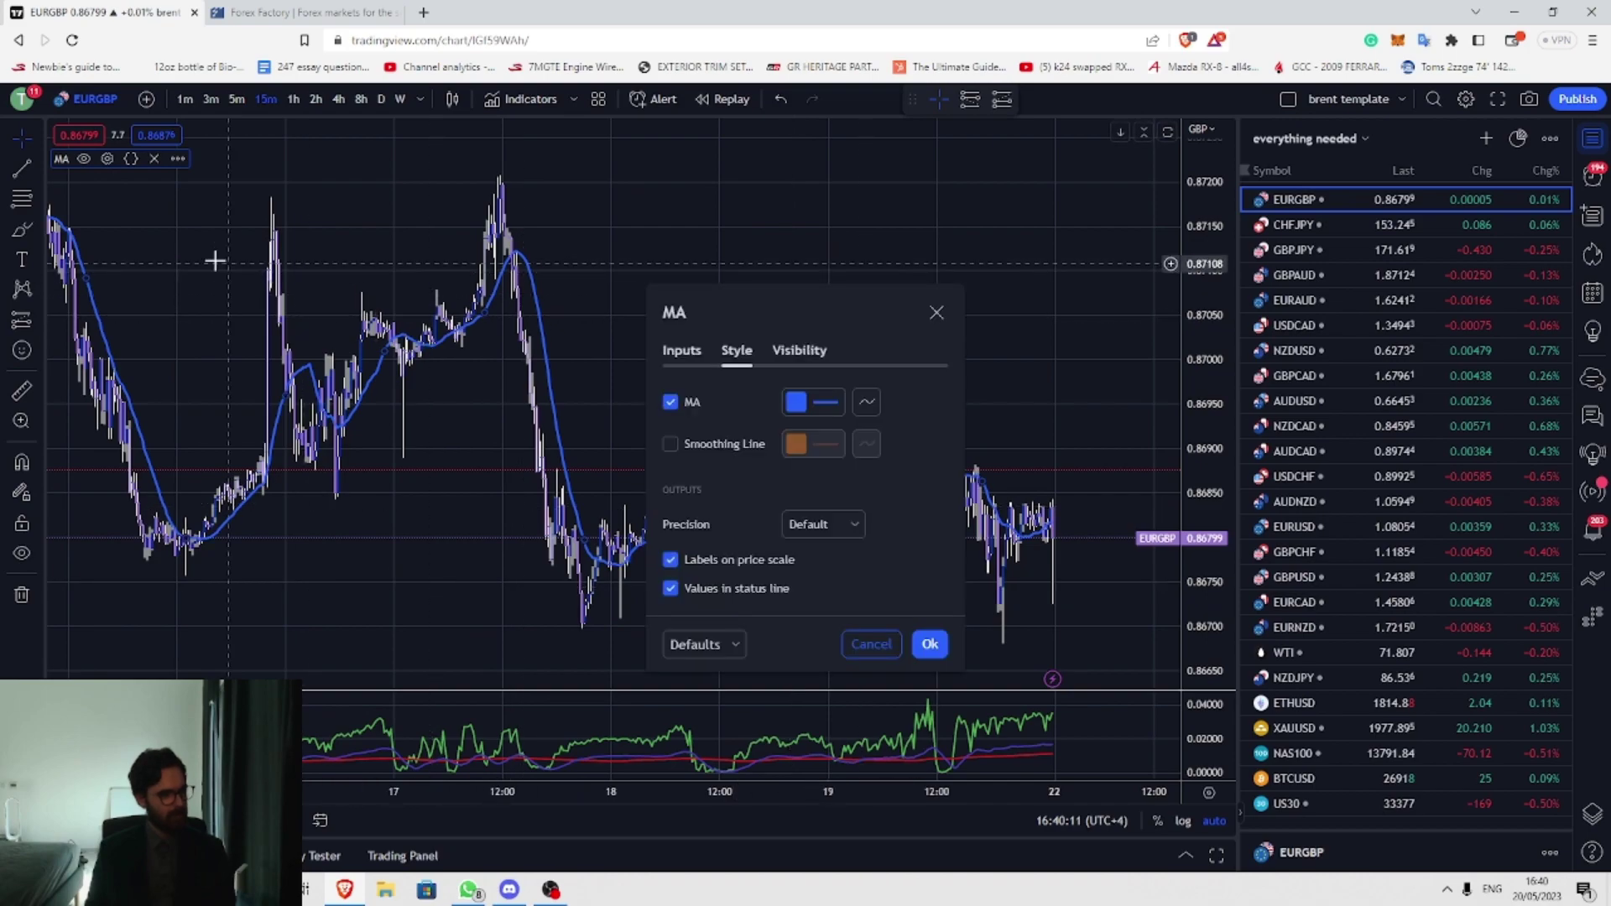
left_click(678, 355)
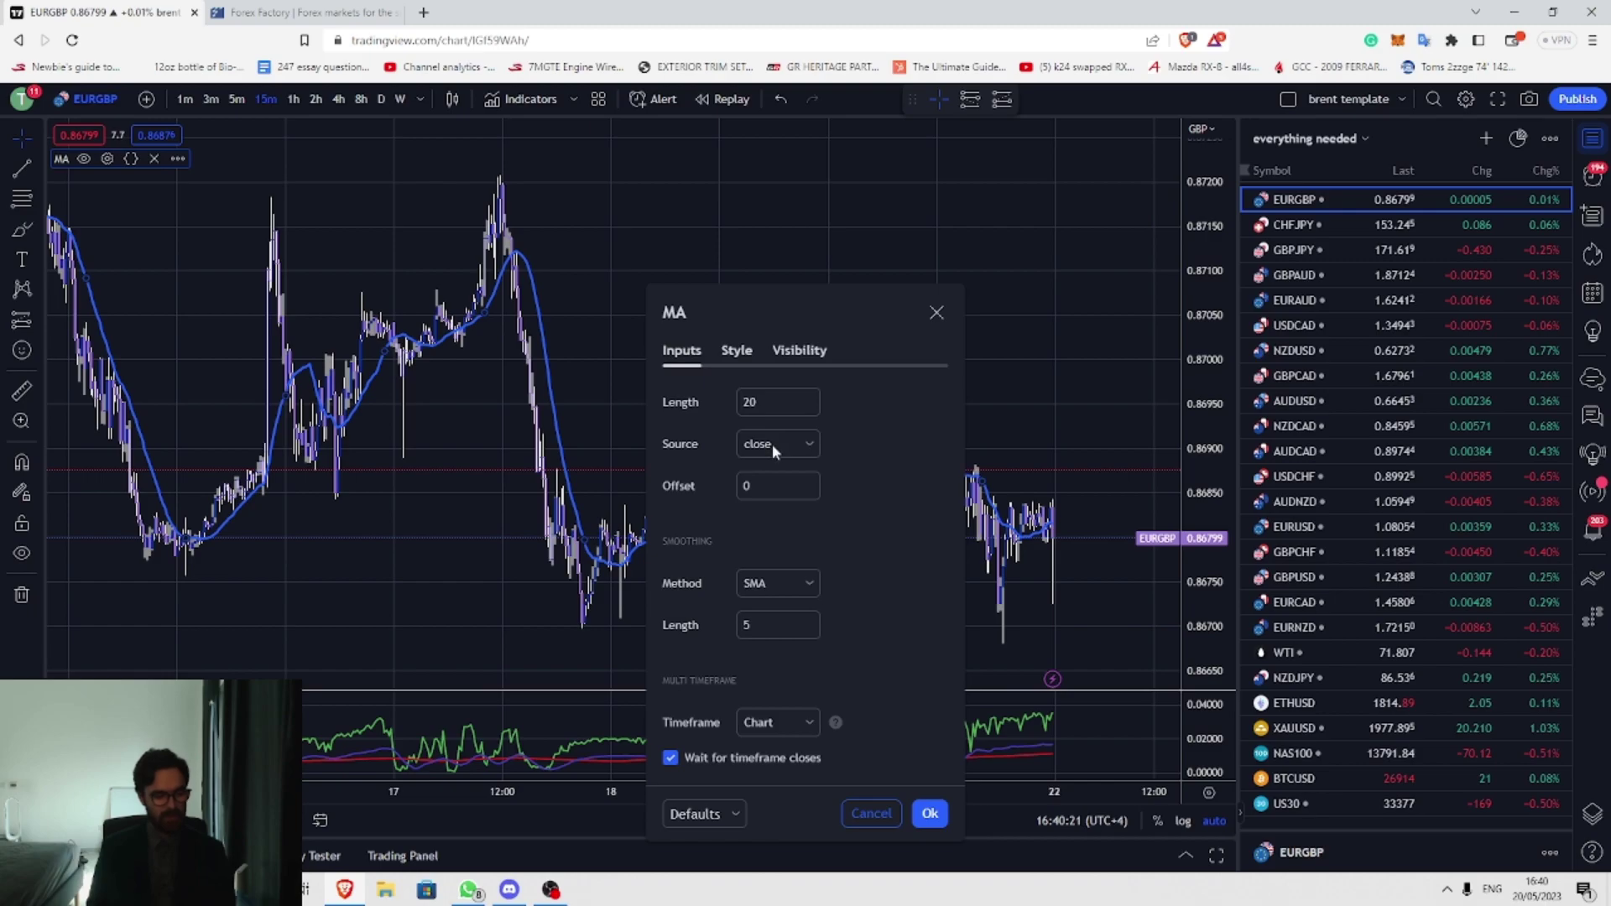
left_click(738, 350)
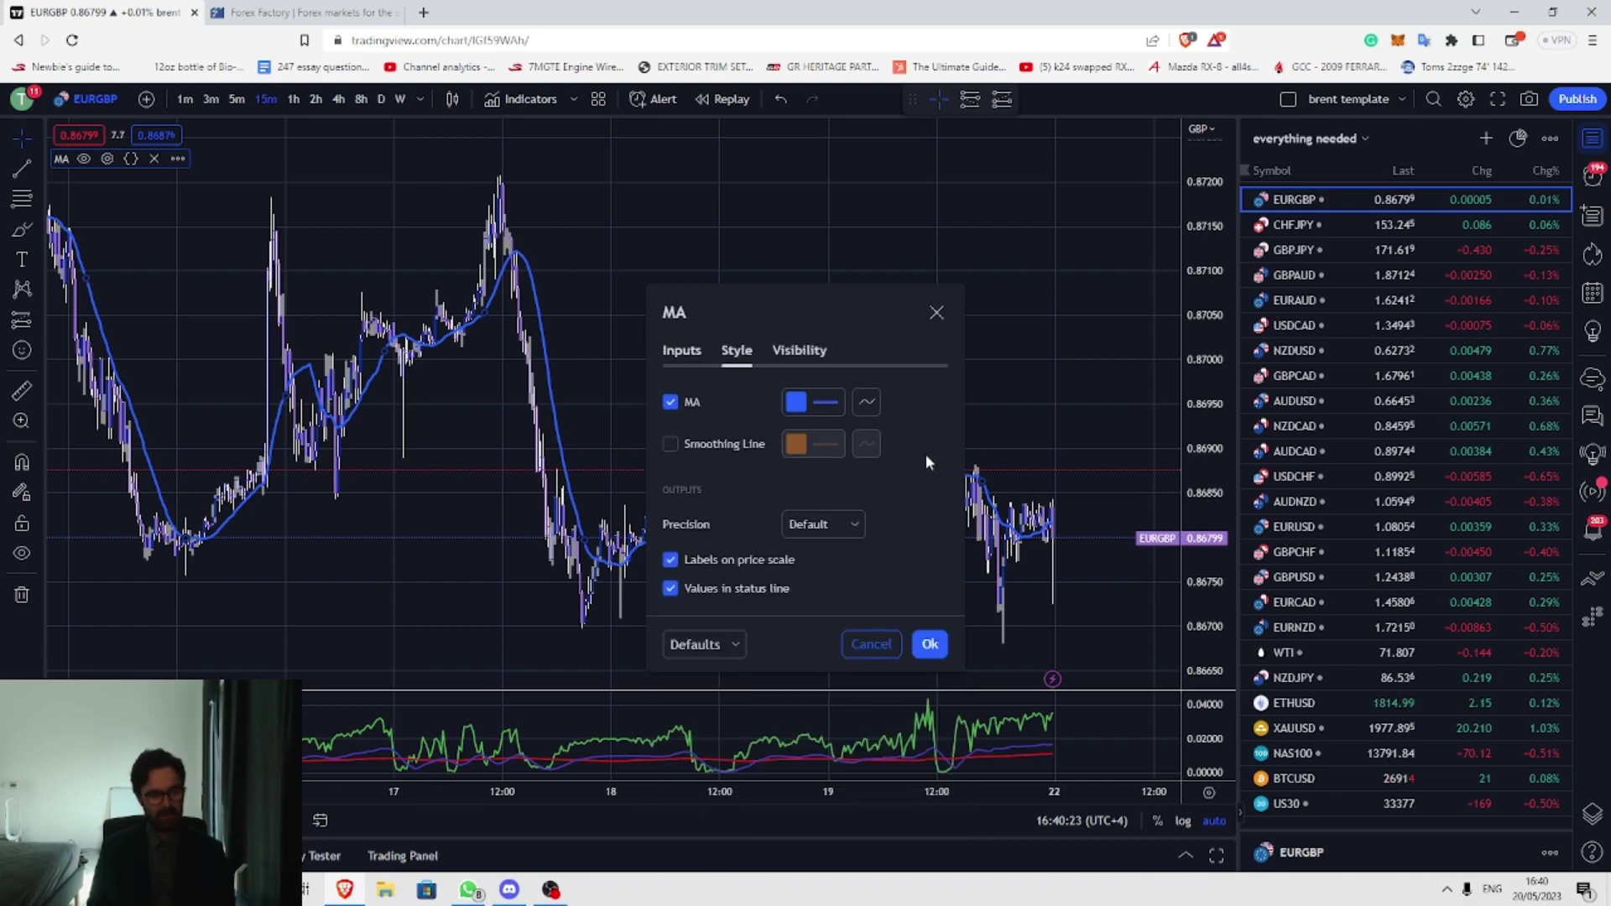
left_click(930, 643)
scroll(848, 596, "up", 5)
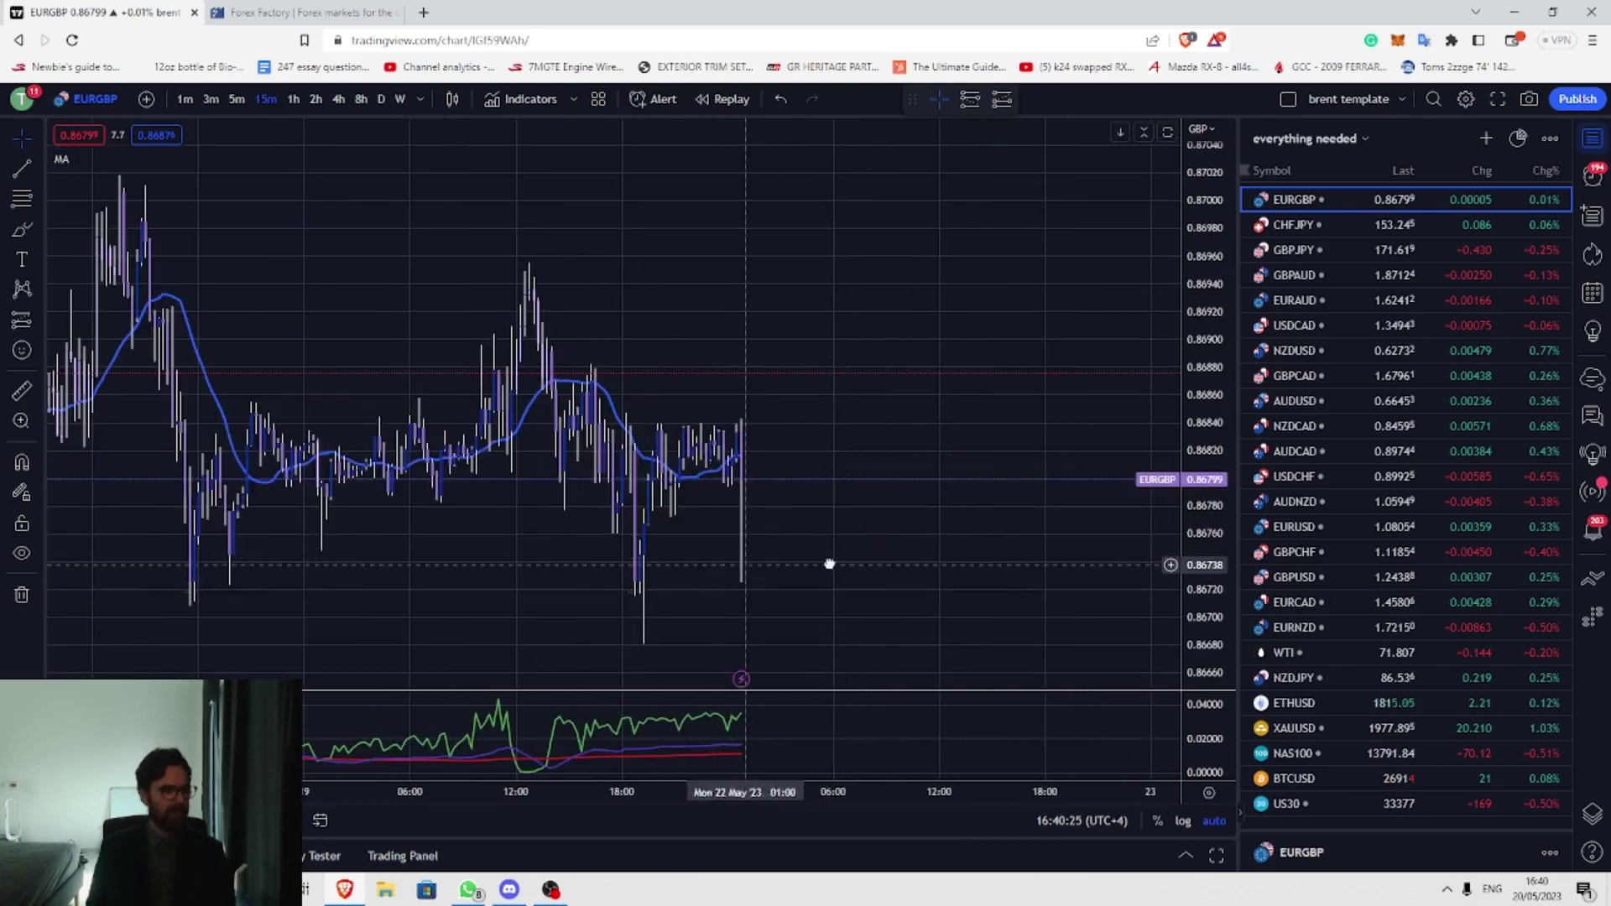
scroll(910, 556, "up", 5)
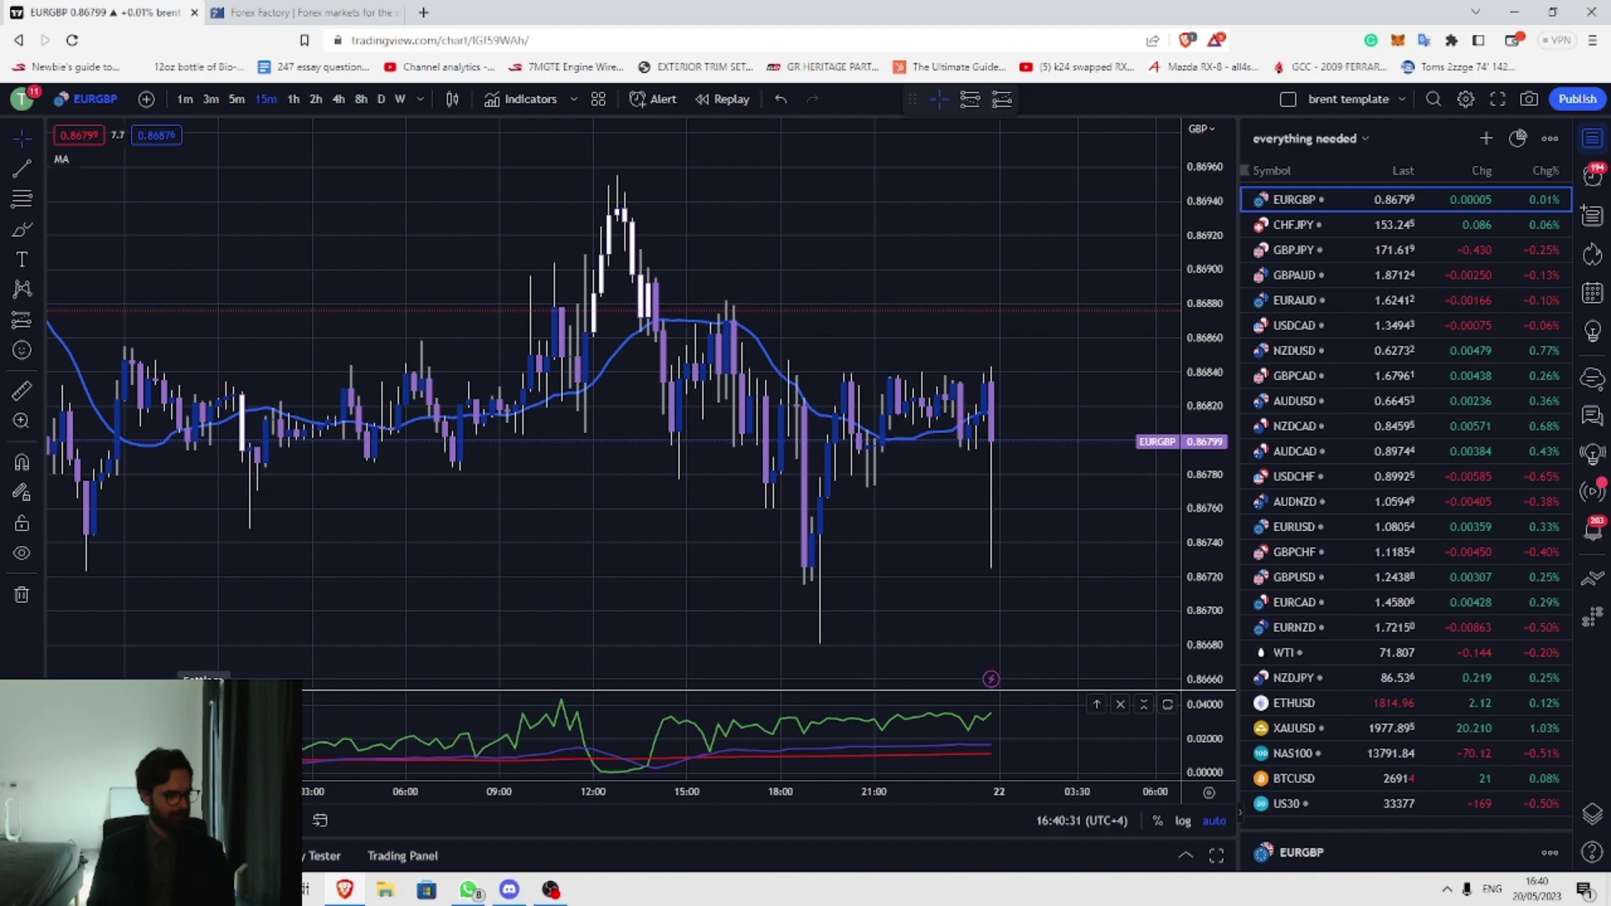
left_click(198, 675)
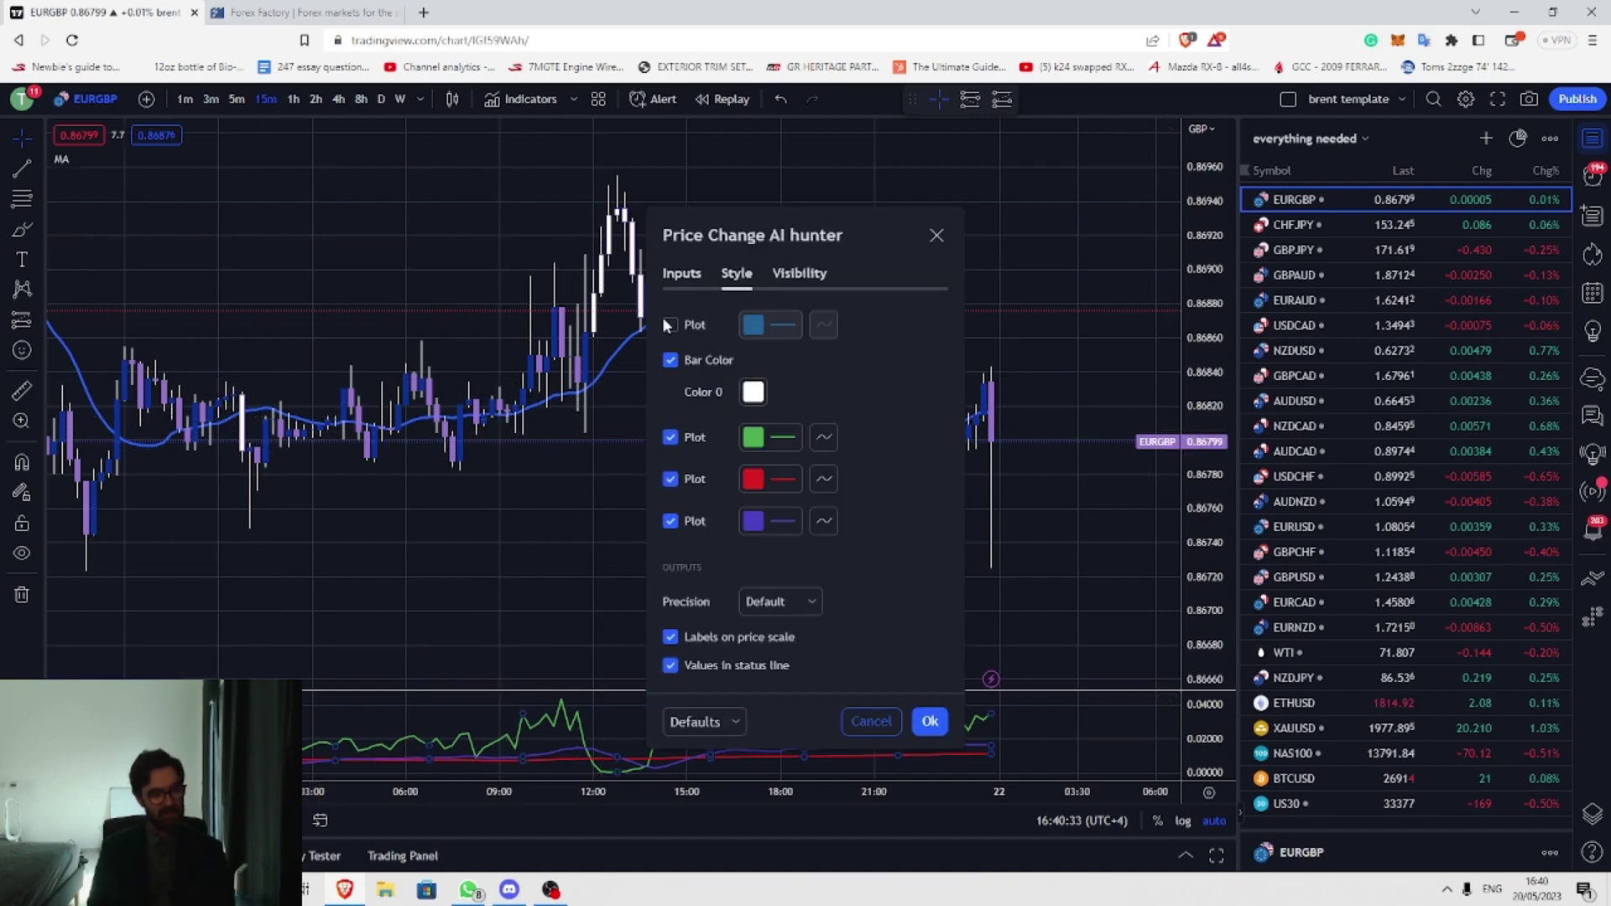
left_click(682, 275)
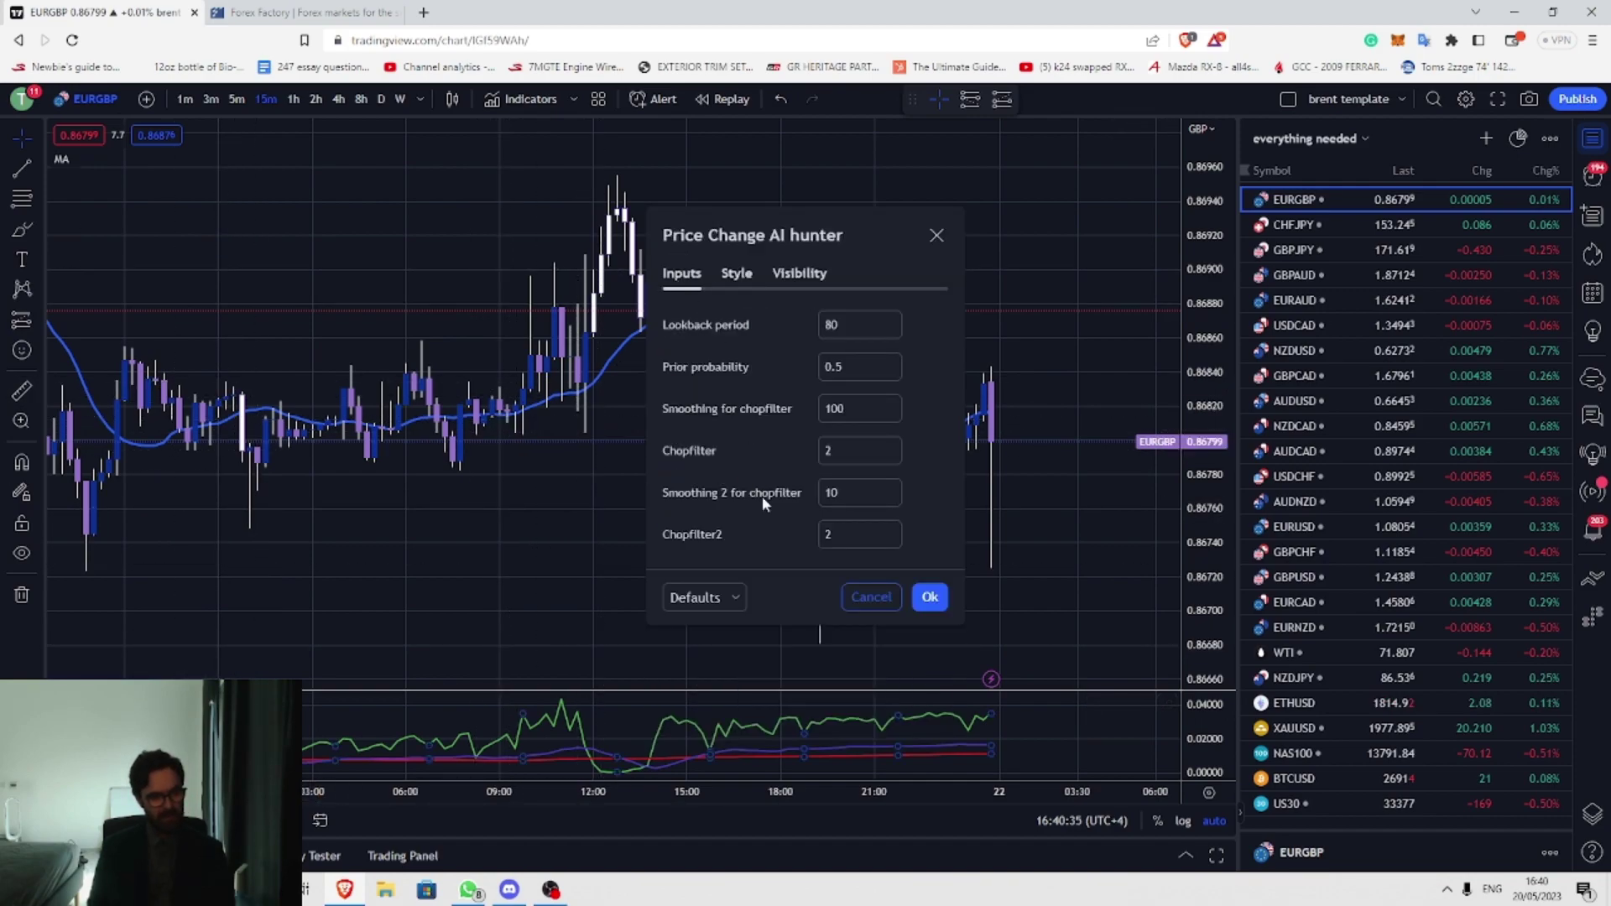
left_click(933, 597)
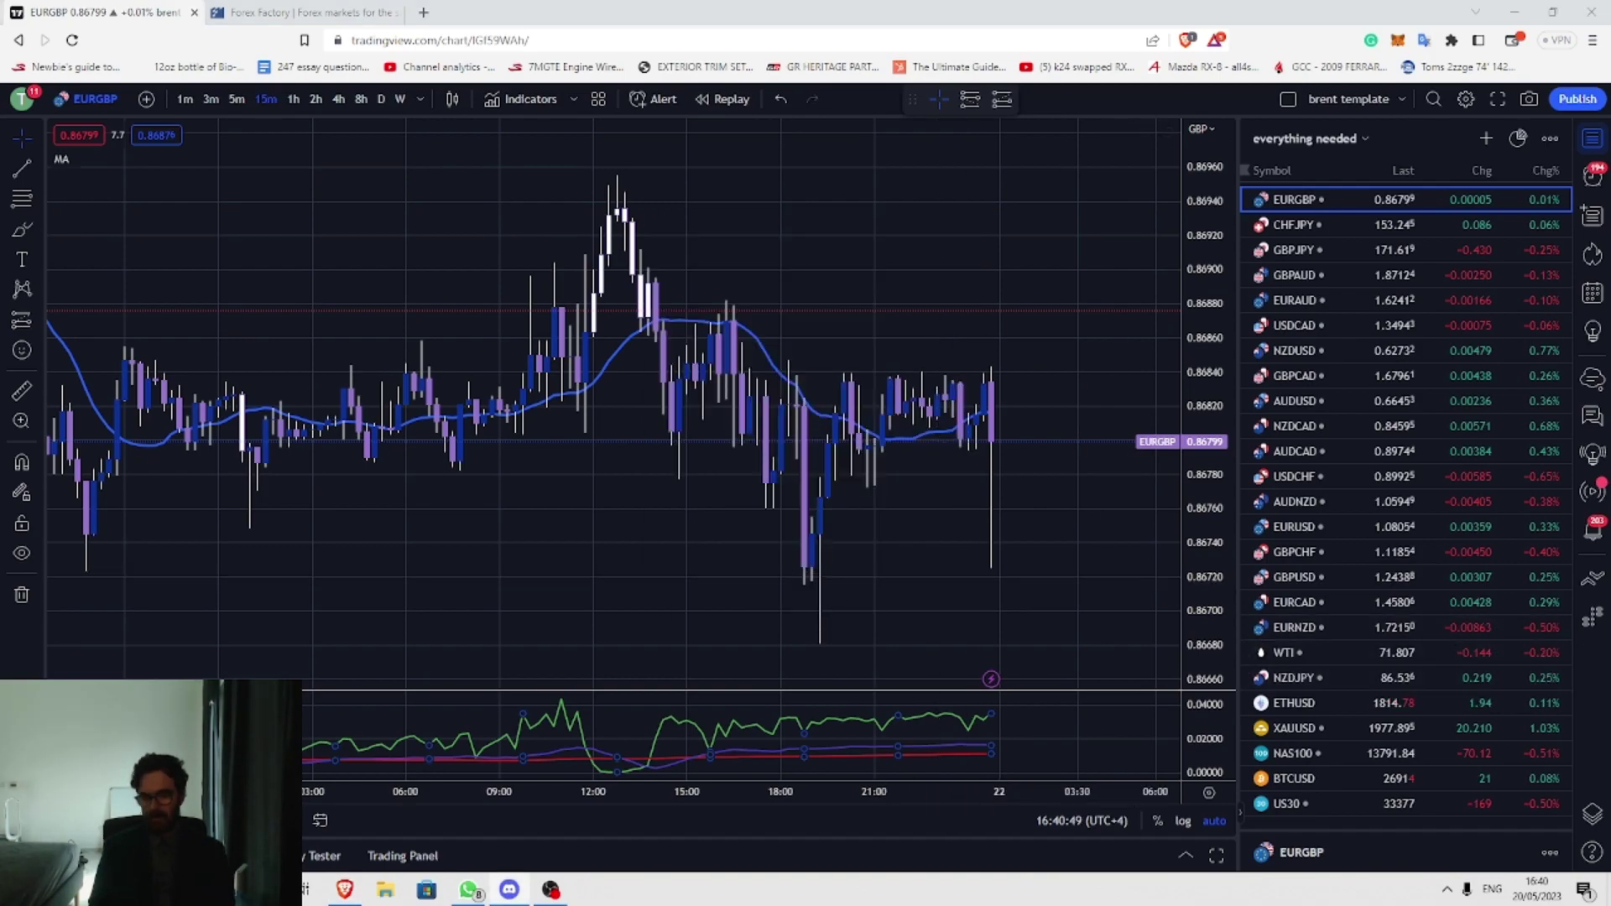
Step: Change EURGBP from 15-minute to 1-hour candles and pan back to earlier bars
scroll(915, 403, "up", 4)
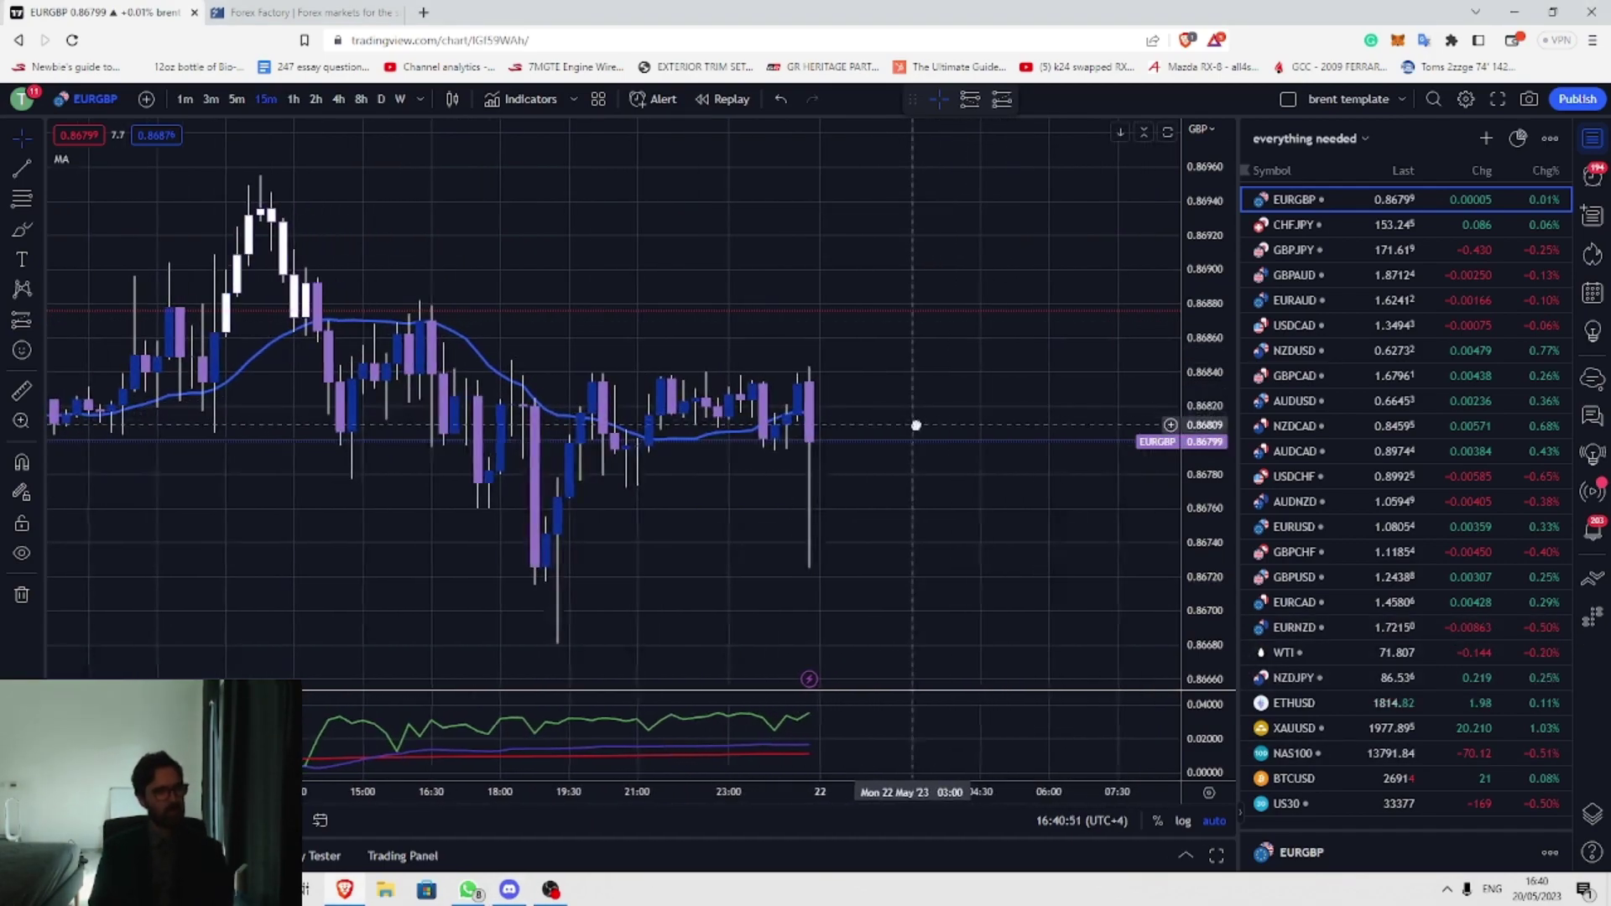
left_click_drag(916, 425, 953, 445)
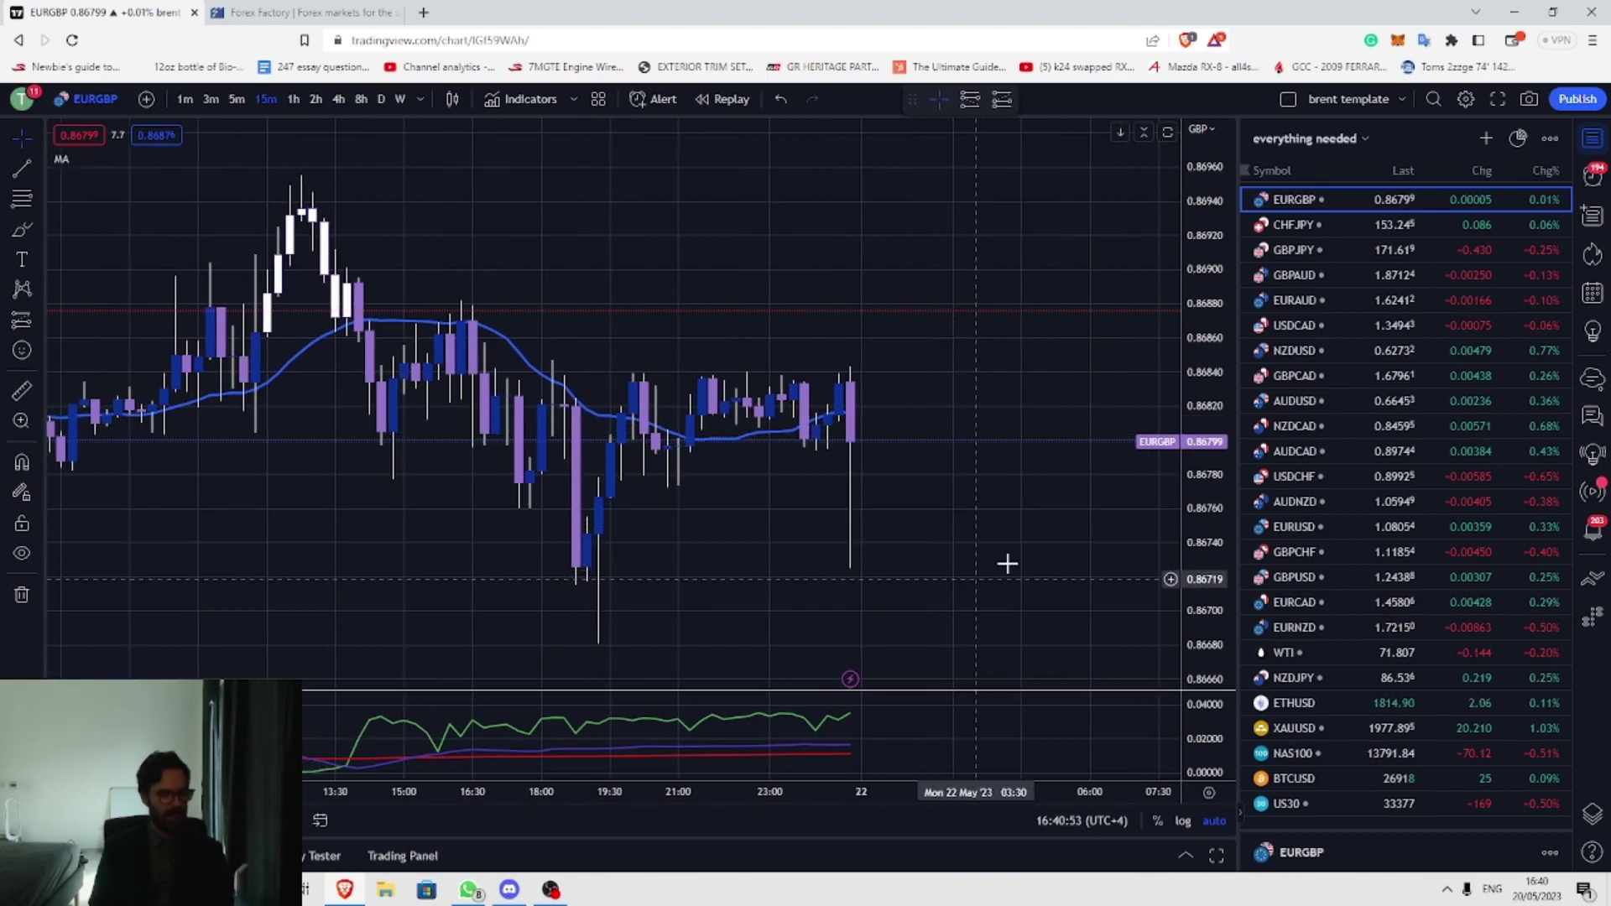
scroll(923, 588, "down", 3)
left_click_drag(629, 579, 680, 597)
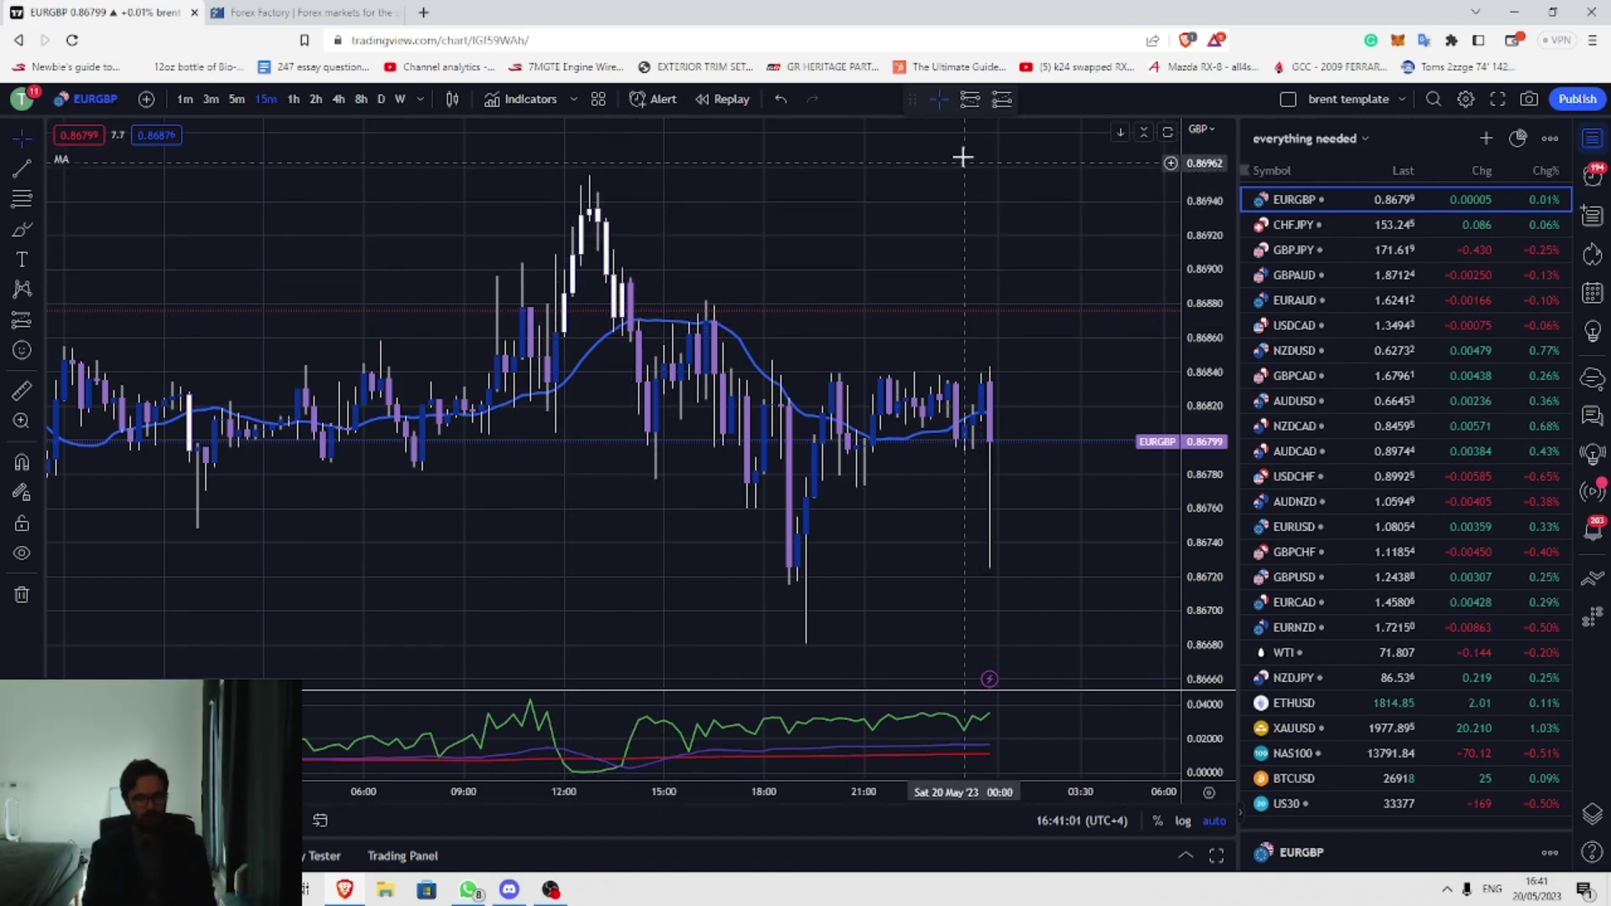
left_click(293, 99)
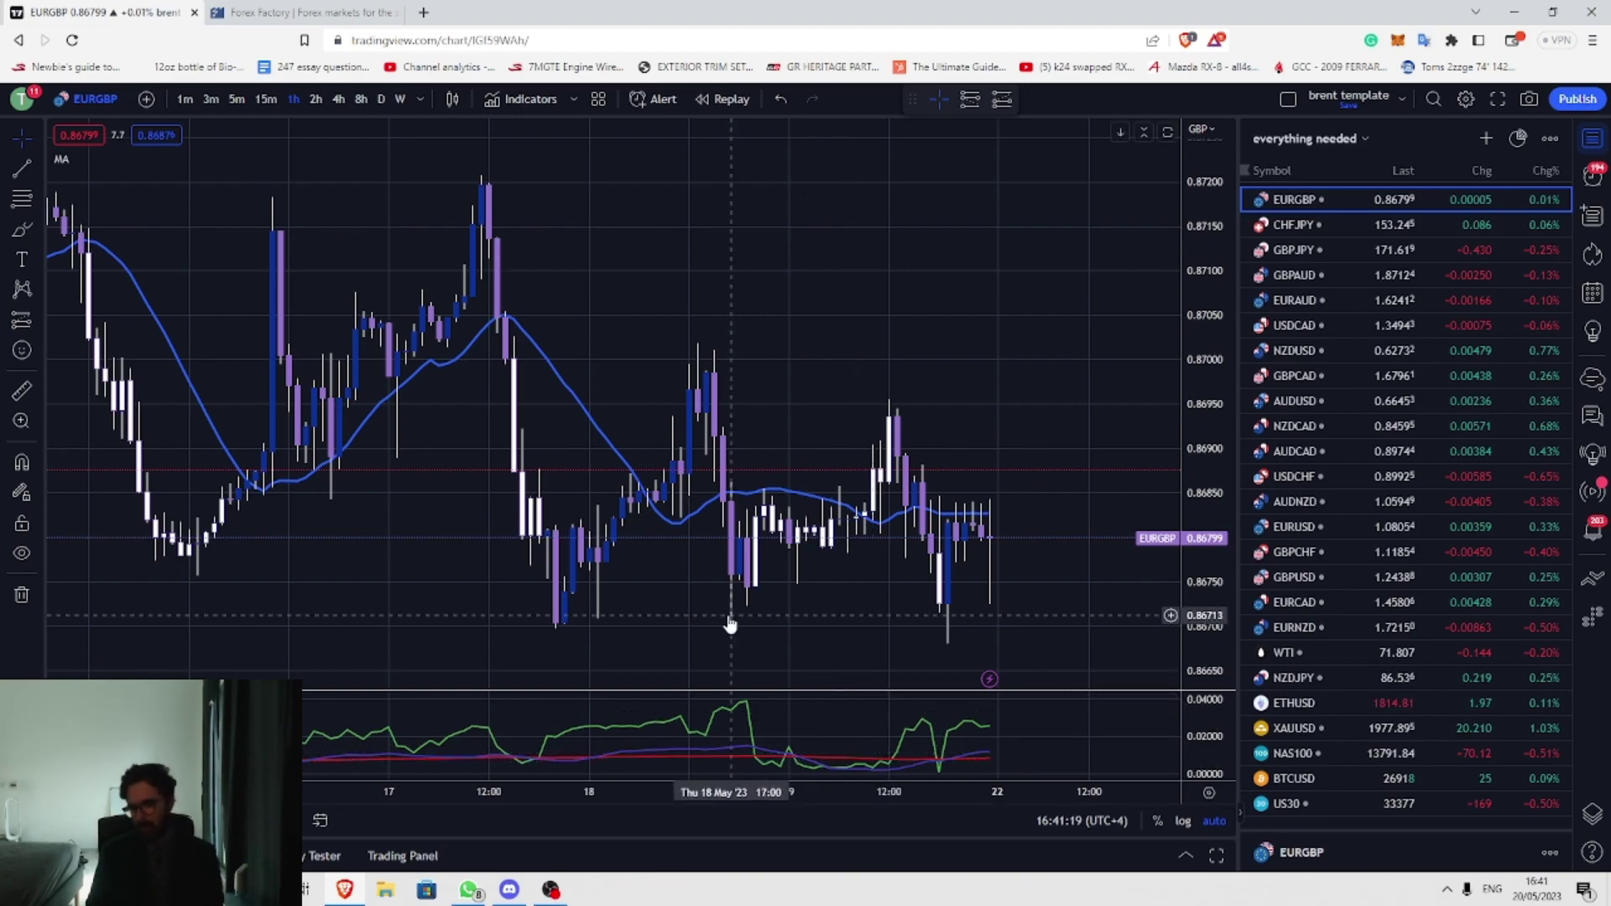
left_click_drag(463, 568, 504, 568)
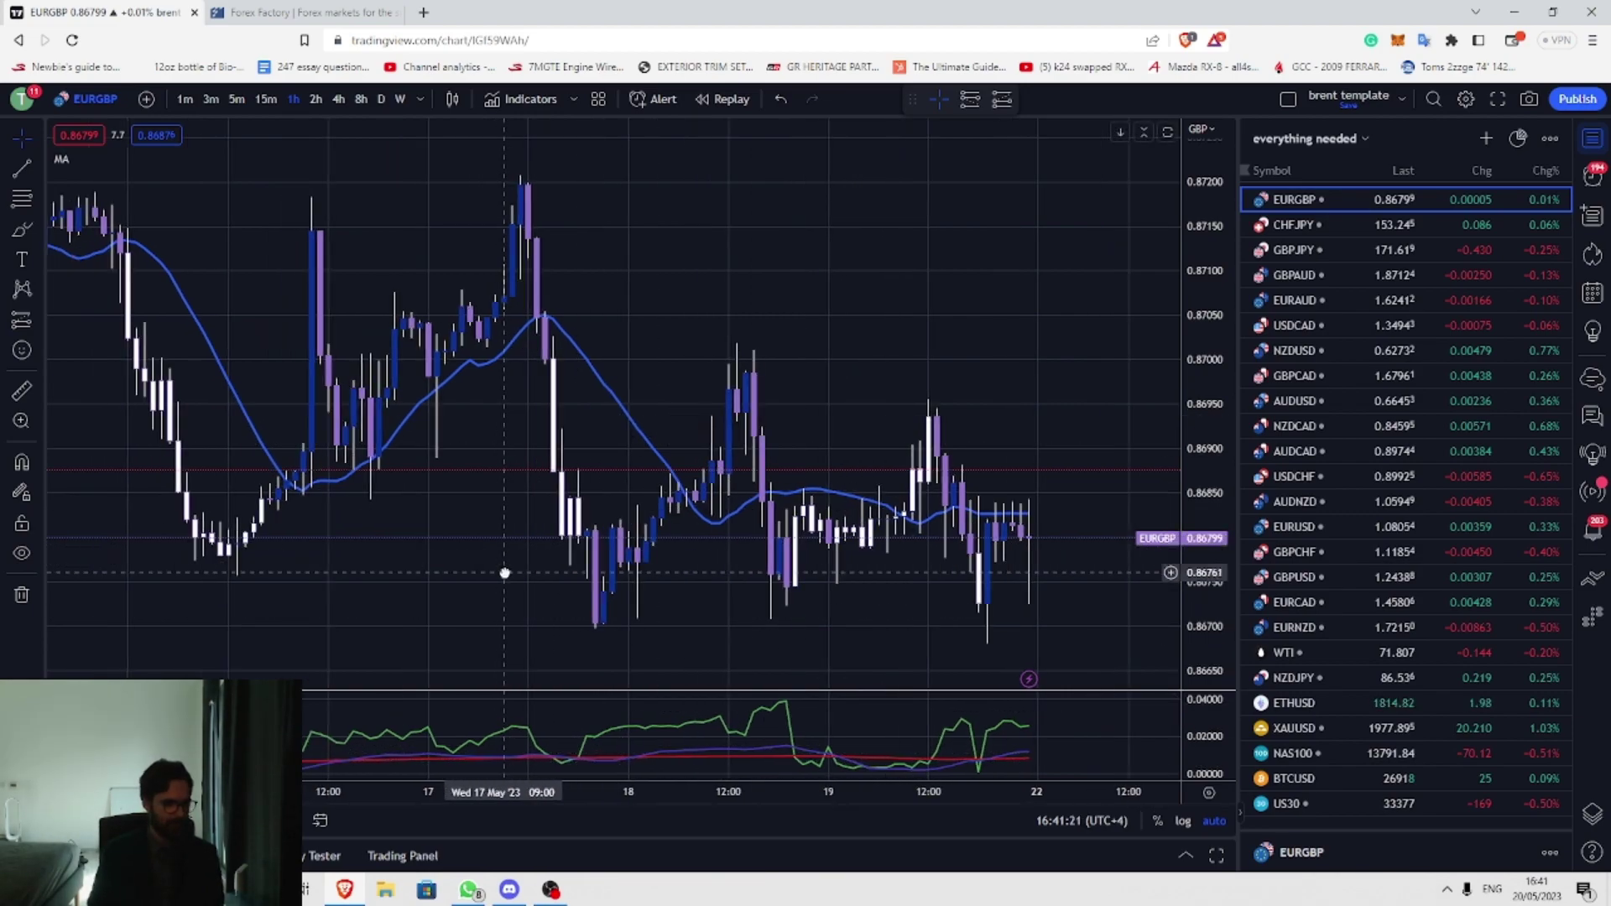
Step: Switch EURGBP to daily candles, leaving space after the latest bar and showing earlier days
left_click(380, 100)
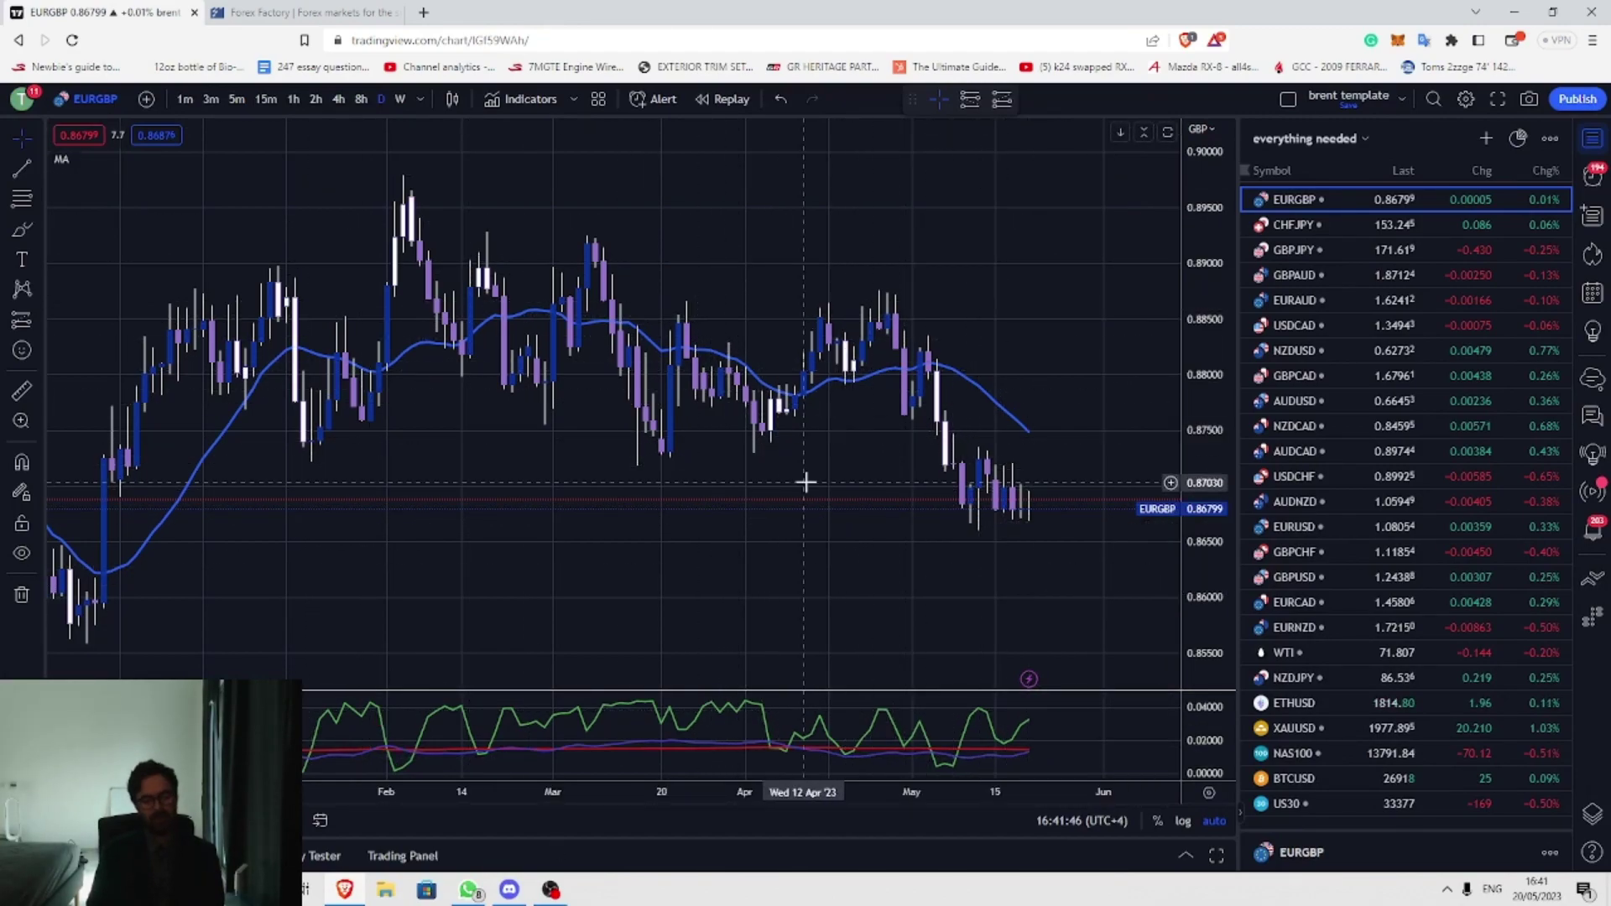
scroll(885, 461, "up", 1)
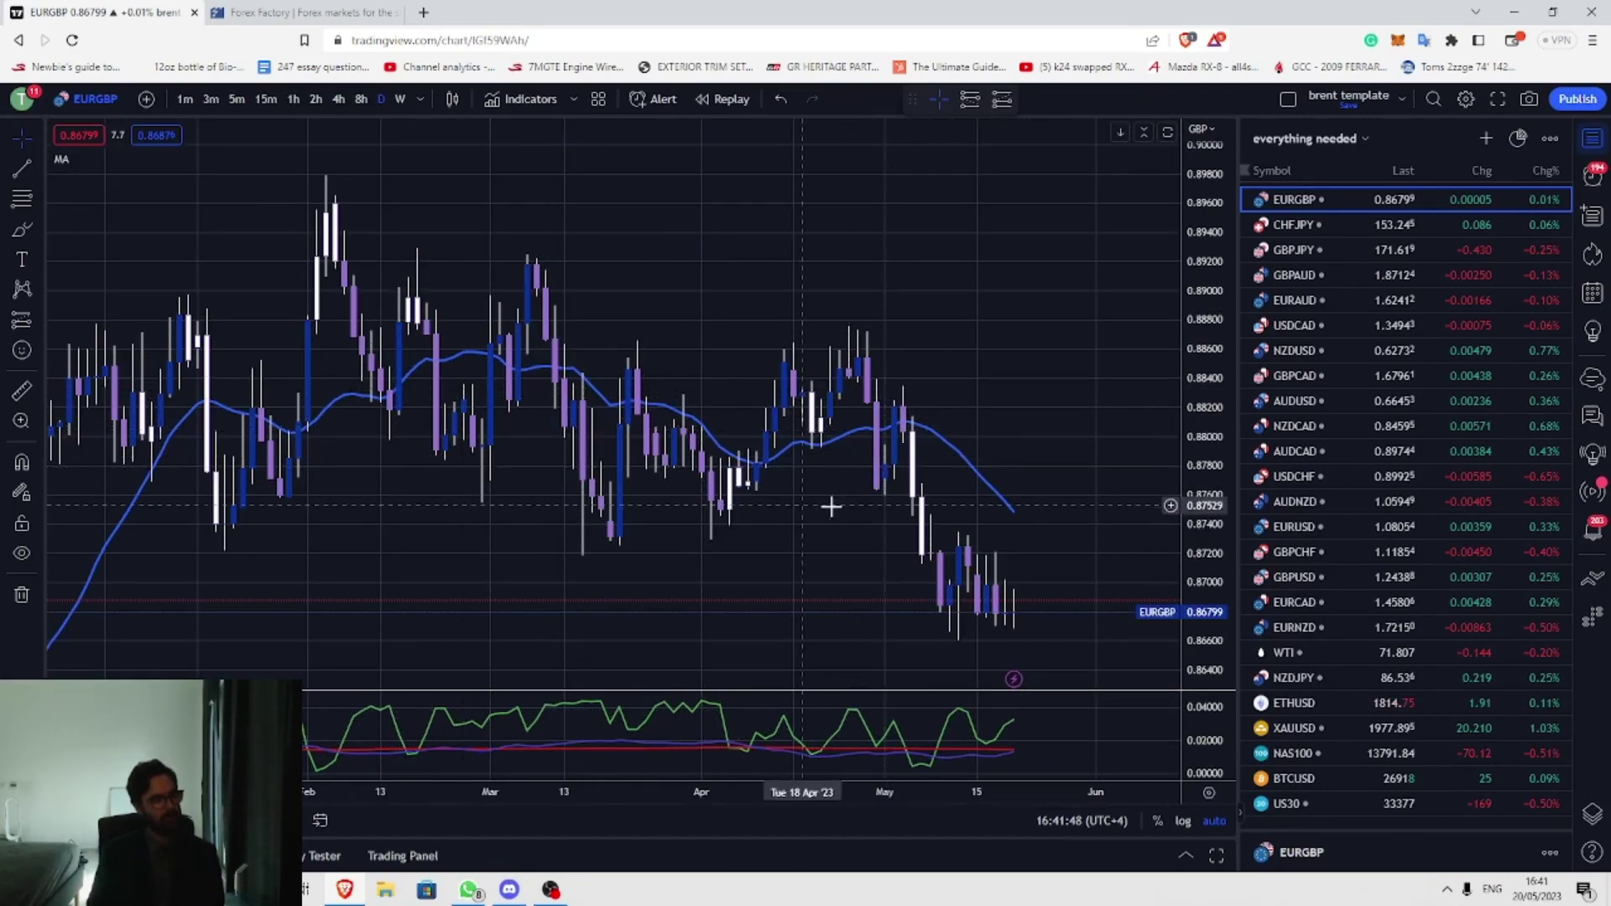
left_click_drag(831, 506, 677, 492)
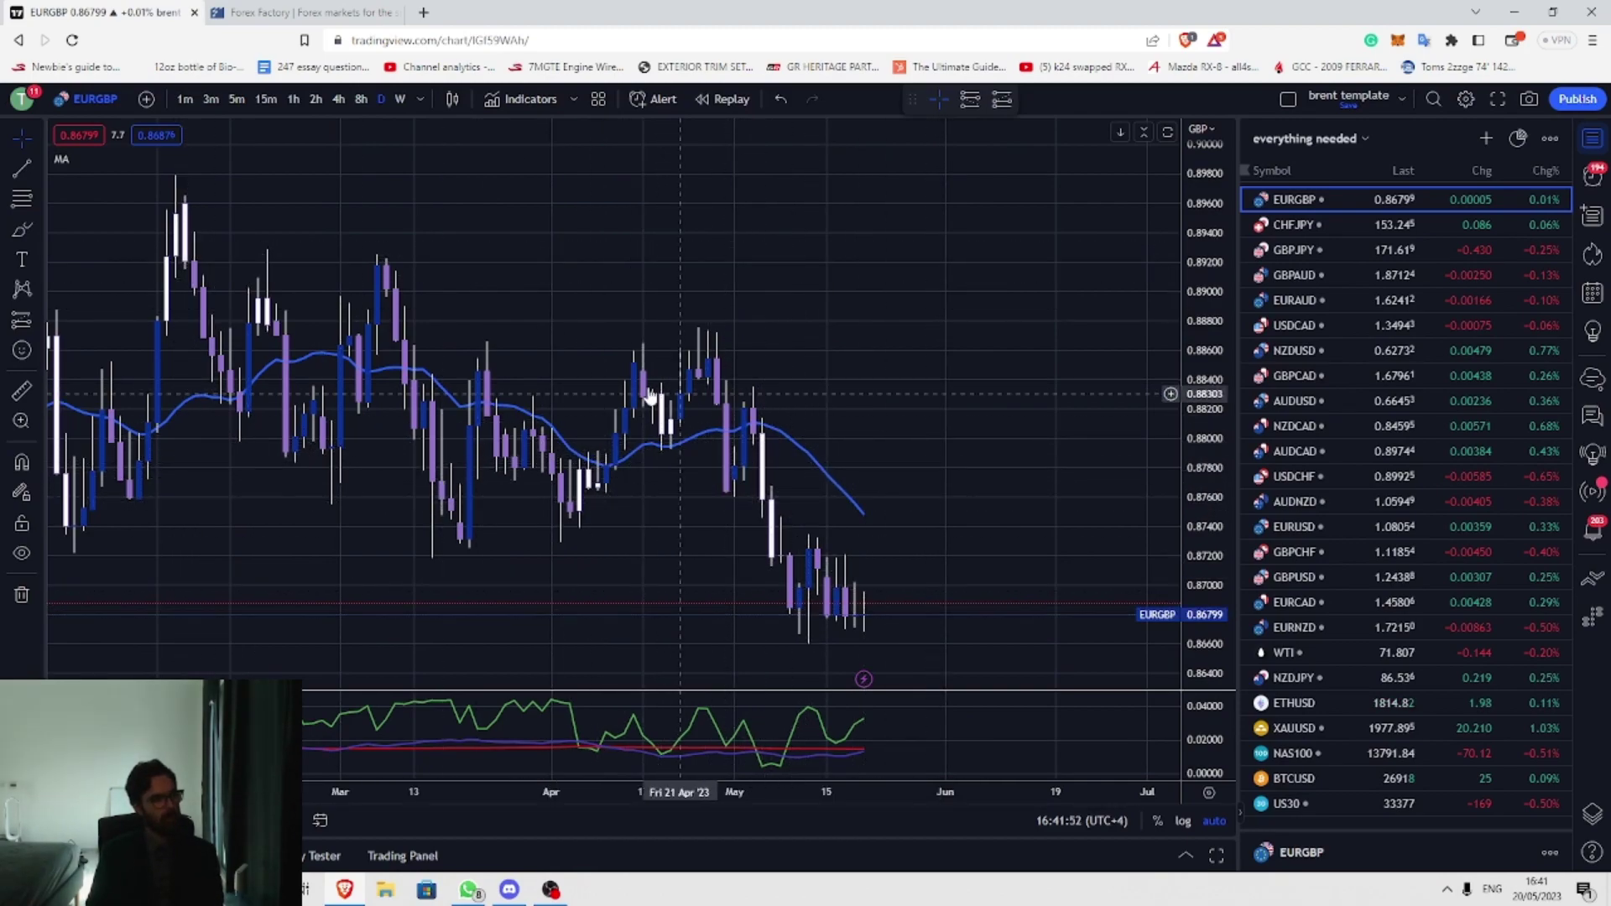
left_click_drag(942, 629, 999, 543)
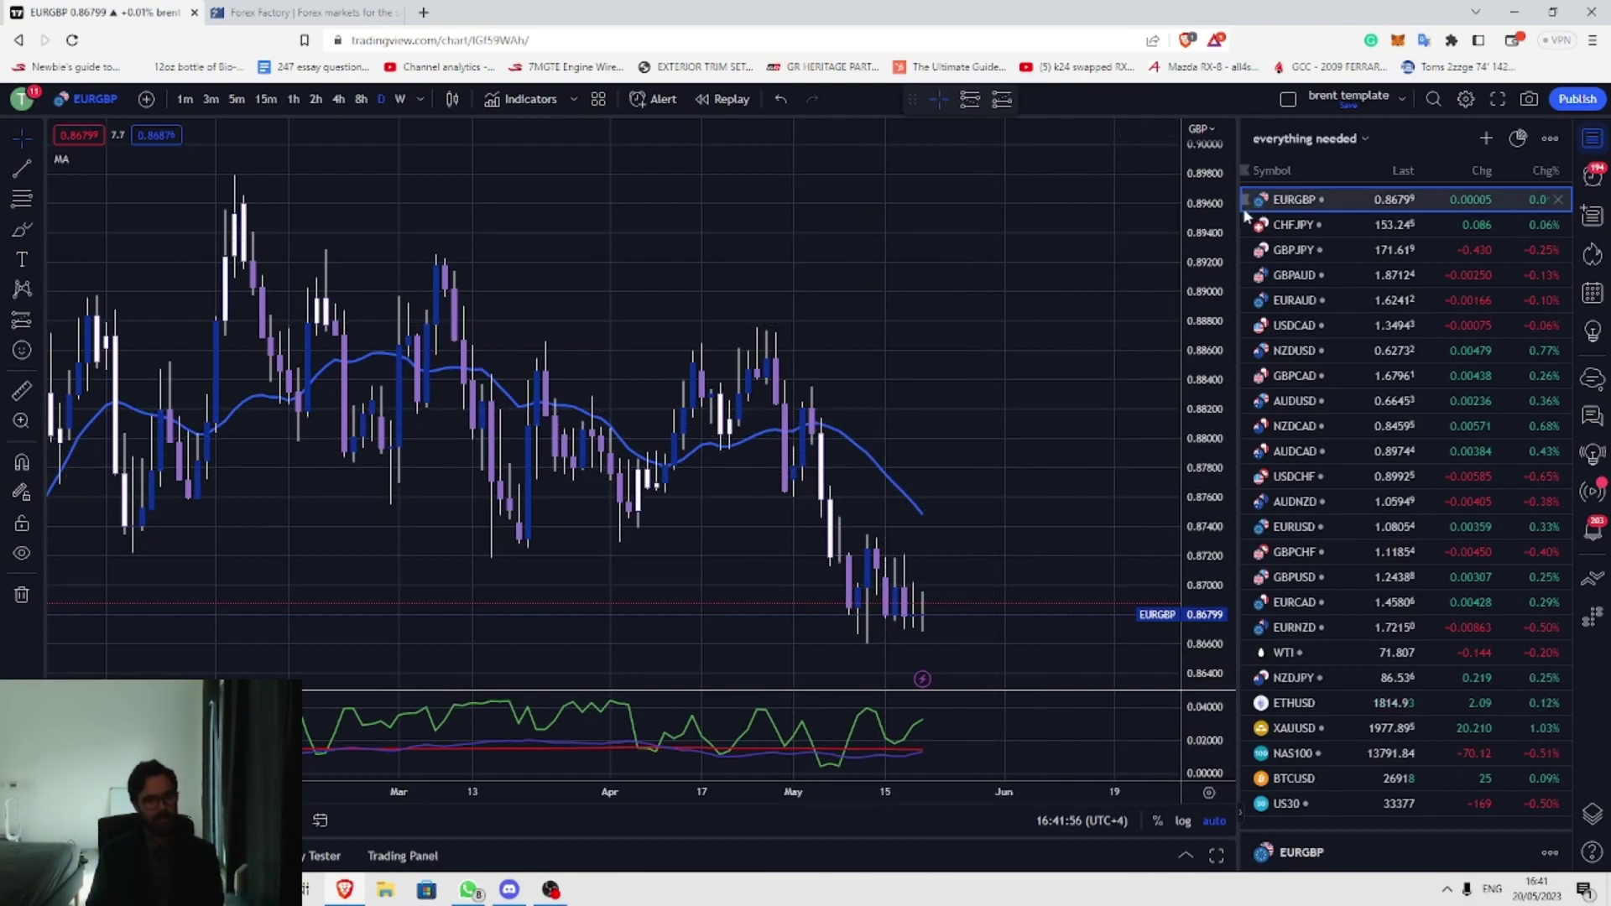
Step: Flag EURGBP red, and CHFJPY and GBPJPY green in the watchlist
left_click(1272, 203)
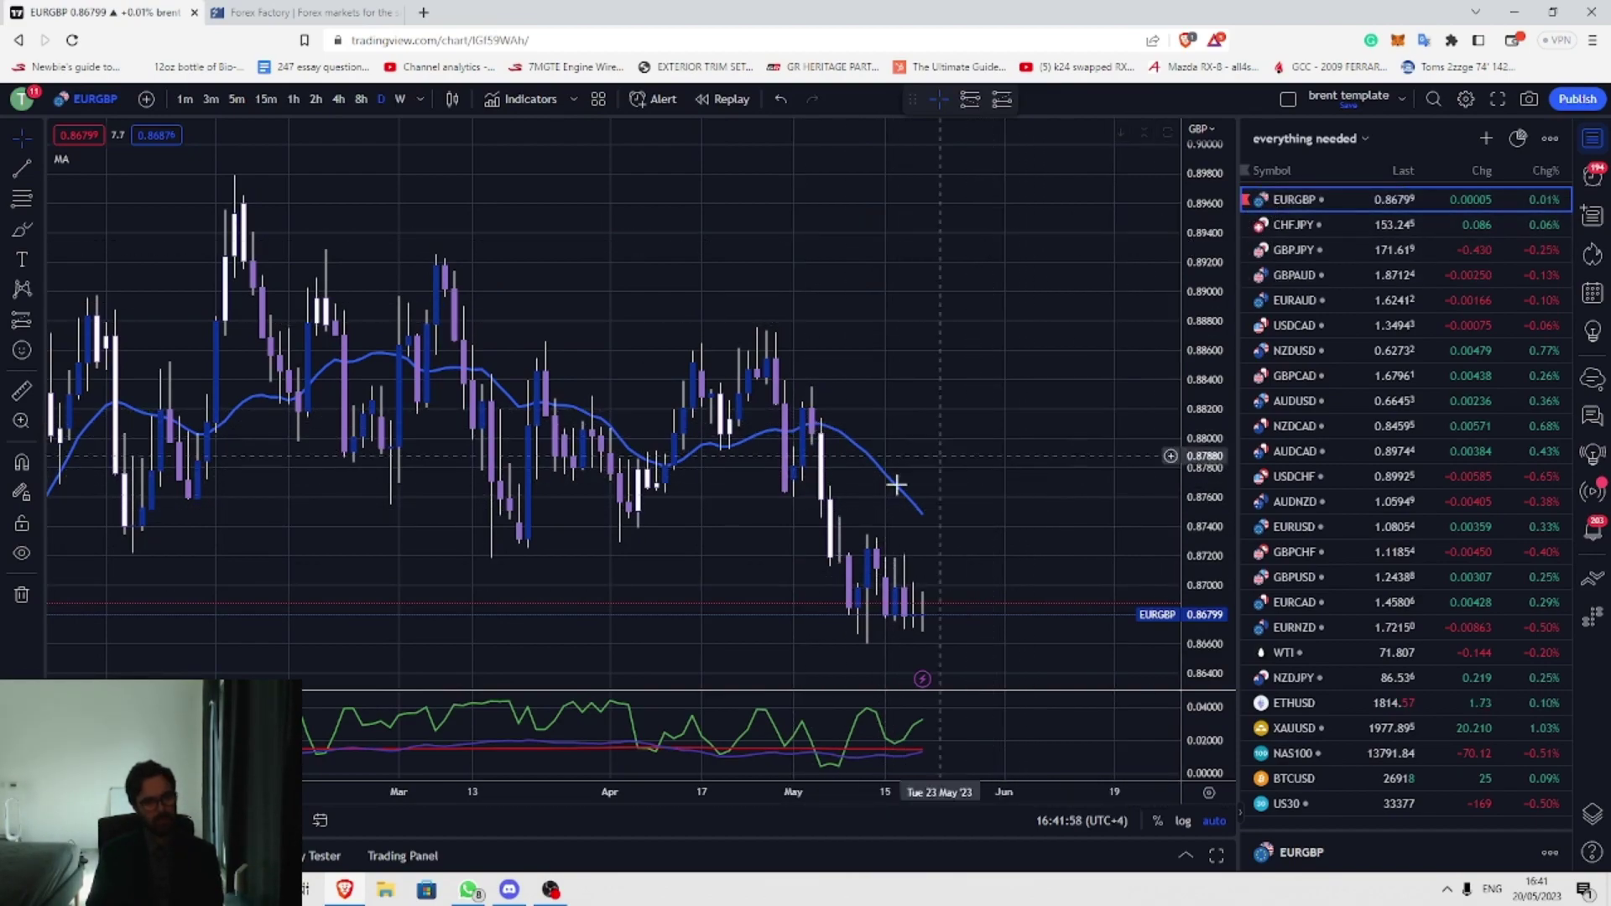
left_click(1258, 226)
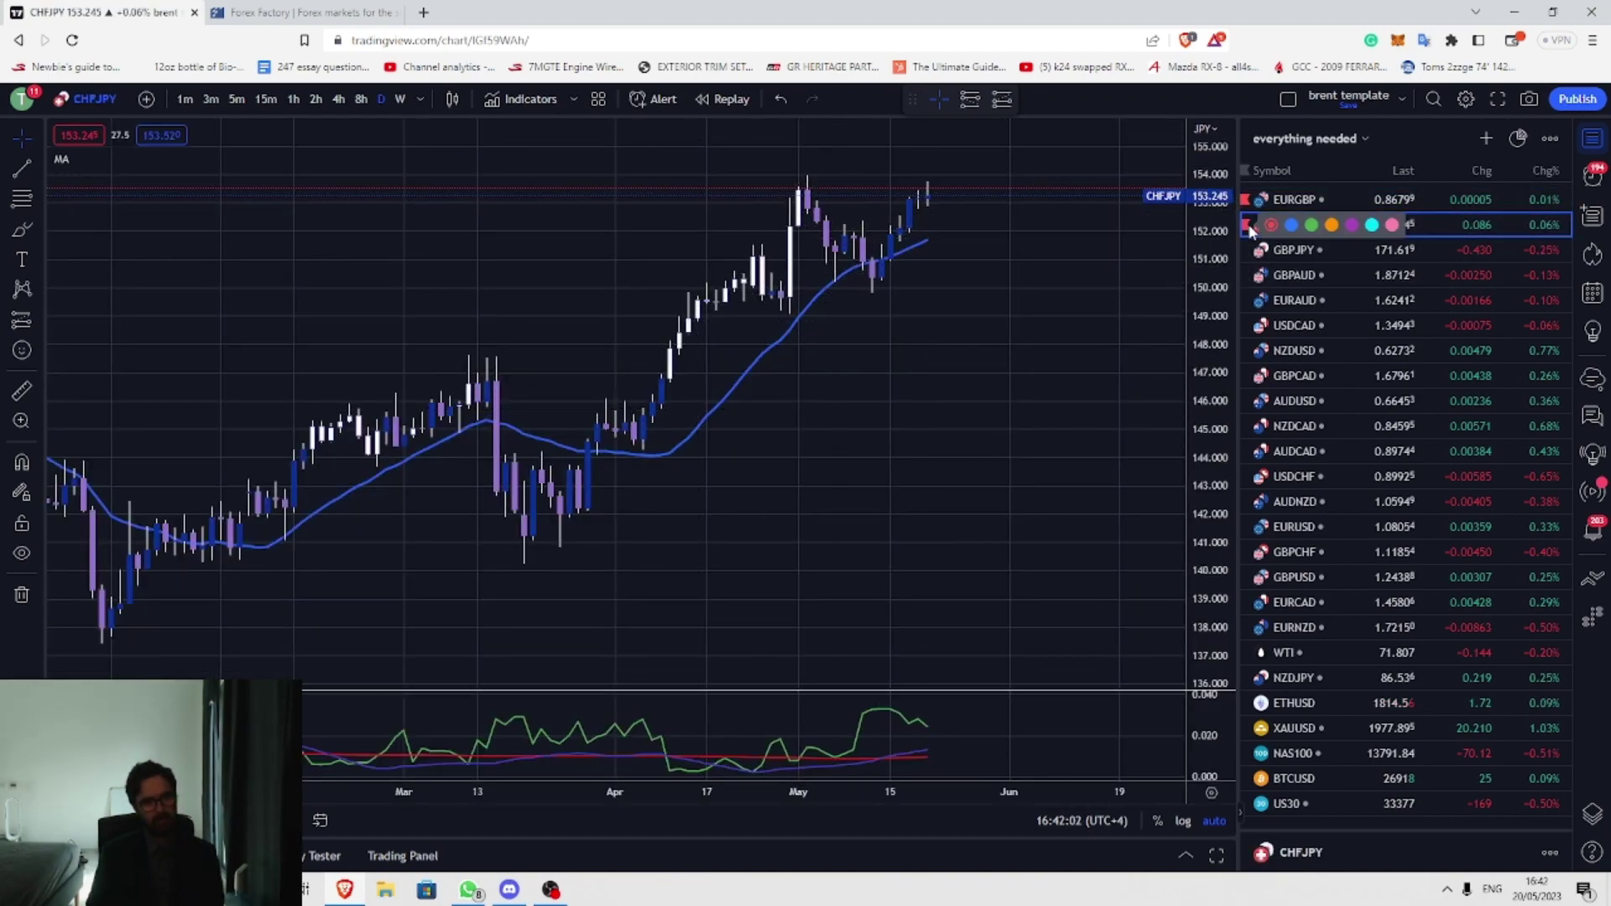
left_click(1271, 225)
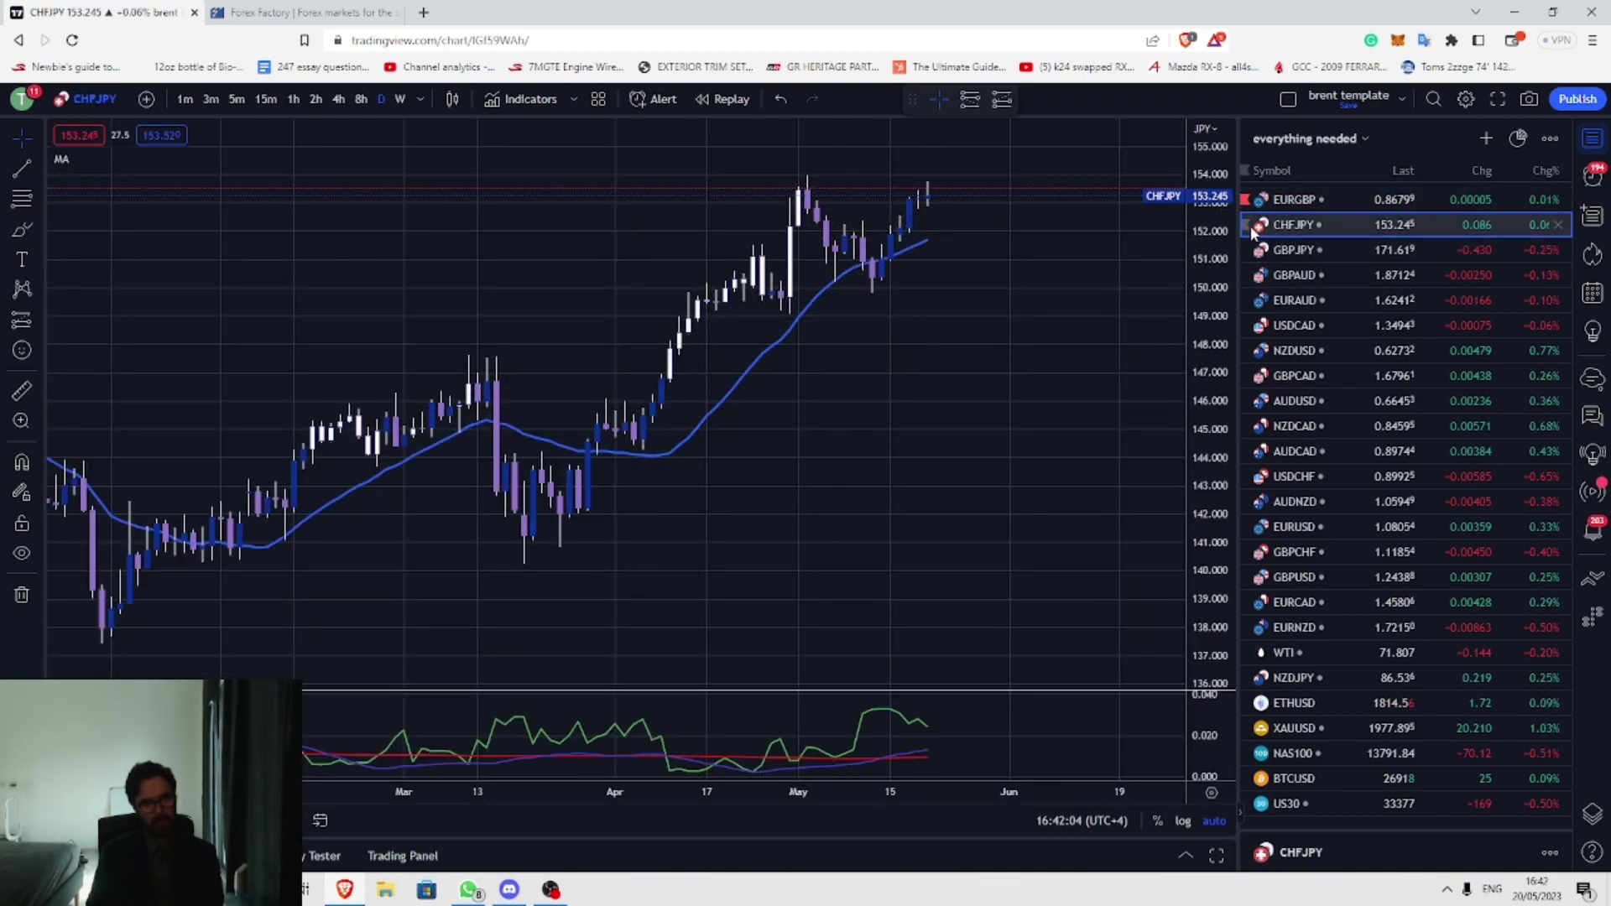
left_click(1316, 225)
left_click(1287, 252)
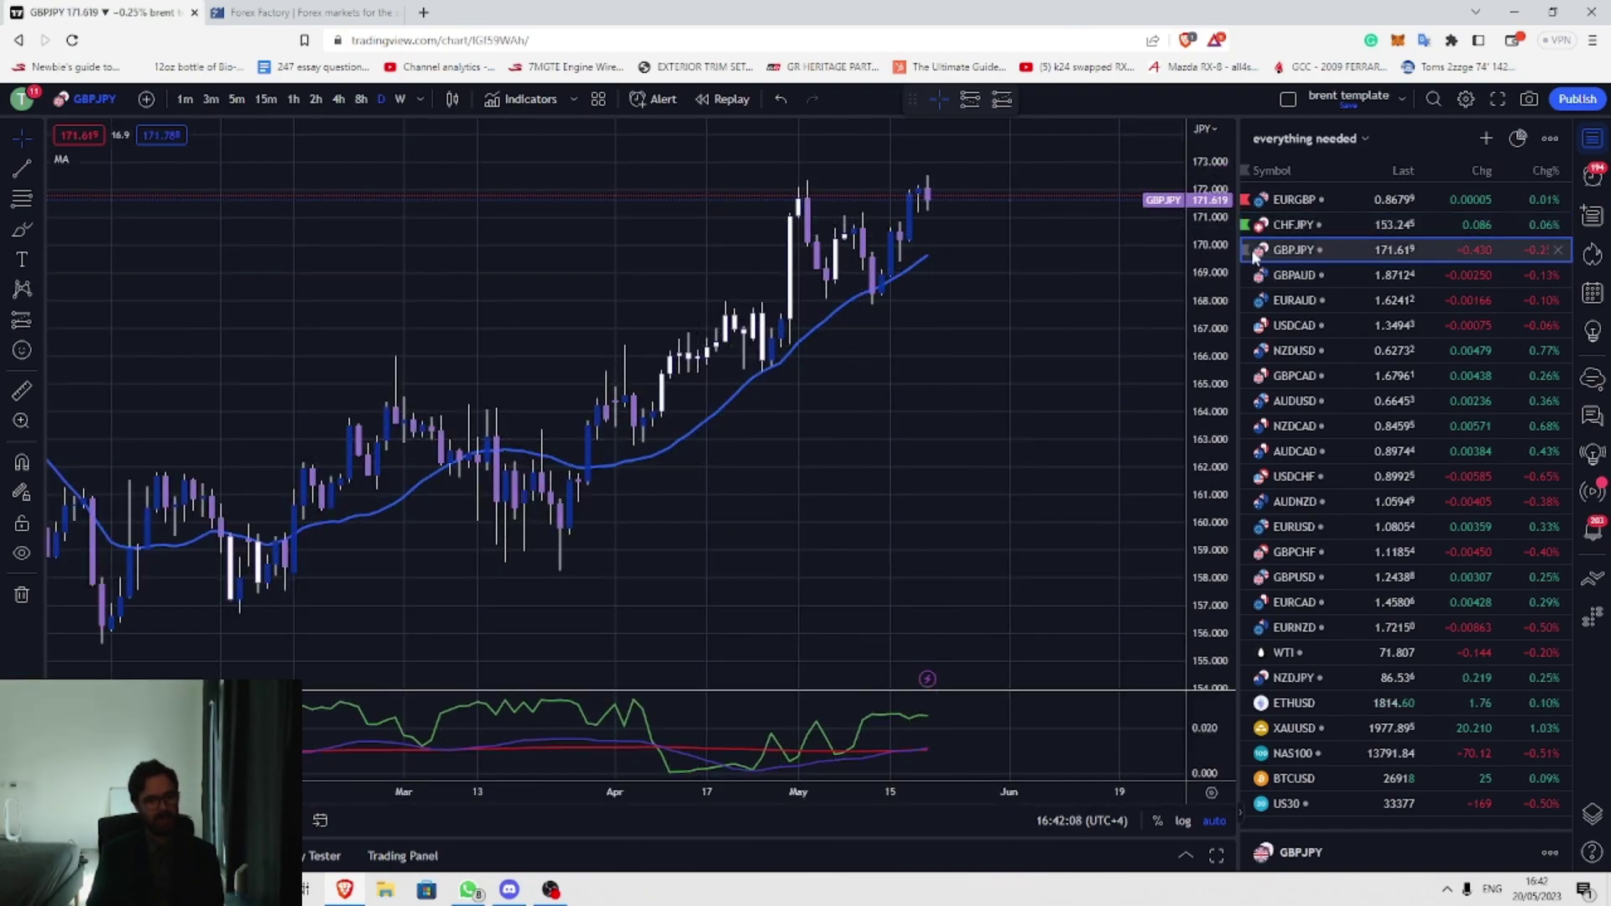
mouse_move(1251, 251)
left_click(1315, 250)
Step: Flag GBPAUD red, view the EURAUD and USDCAD charts, then return to EURGBP
left_click(1293, 275)
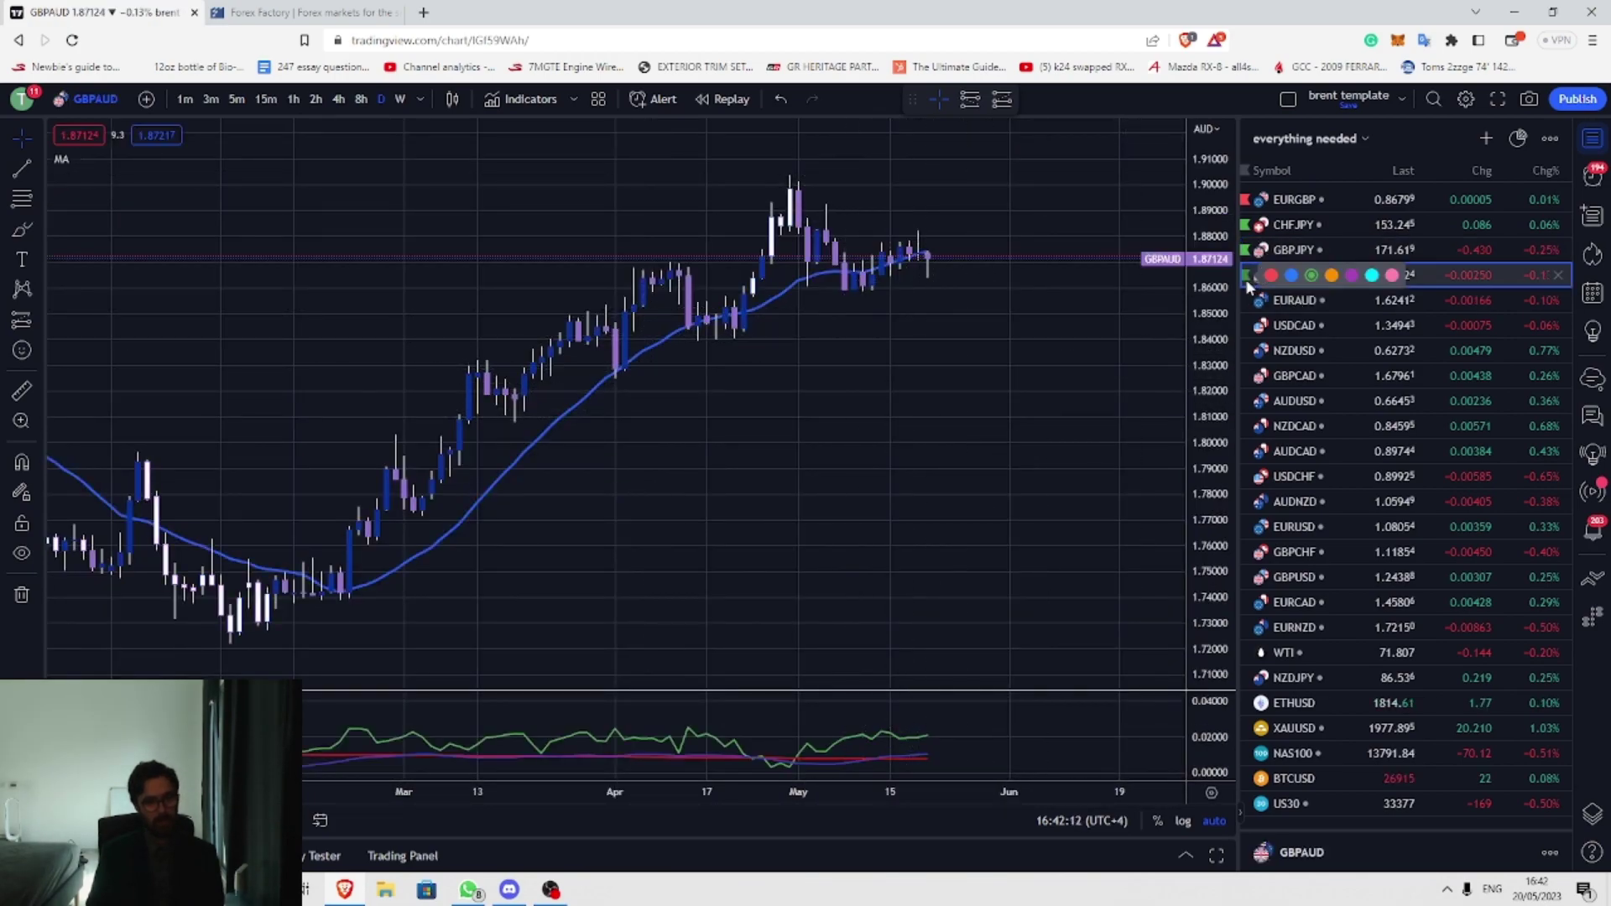
left_click(1270, 279)
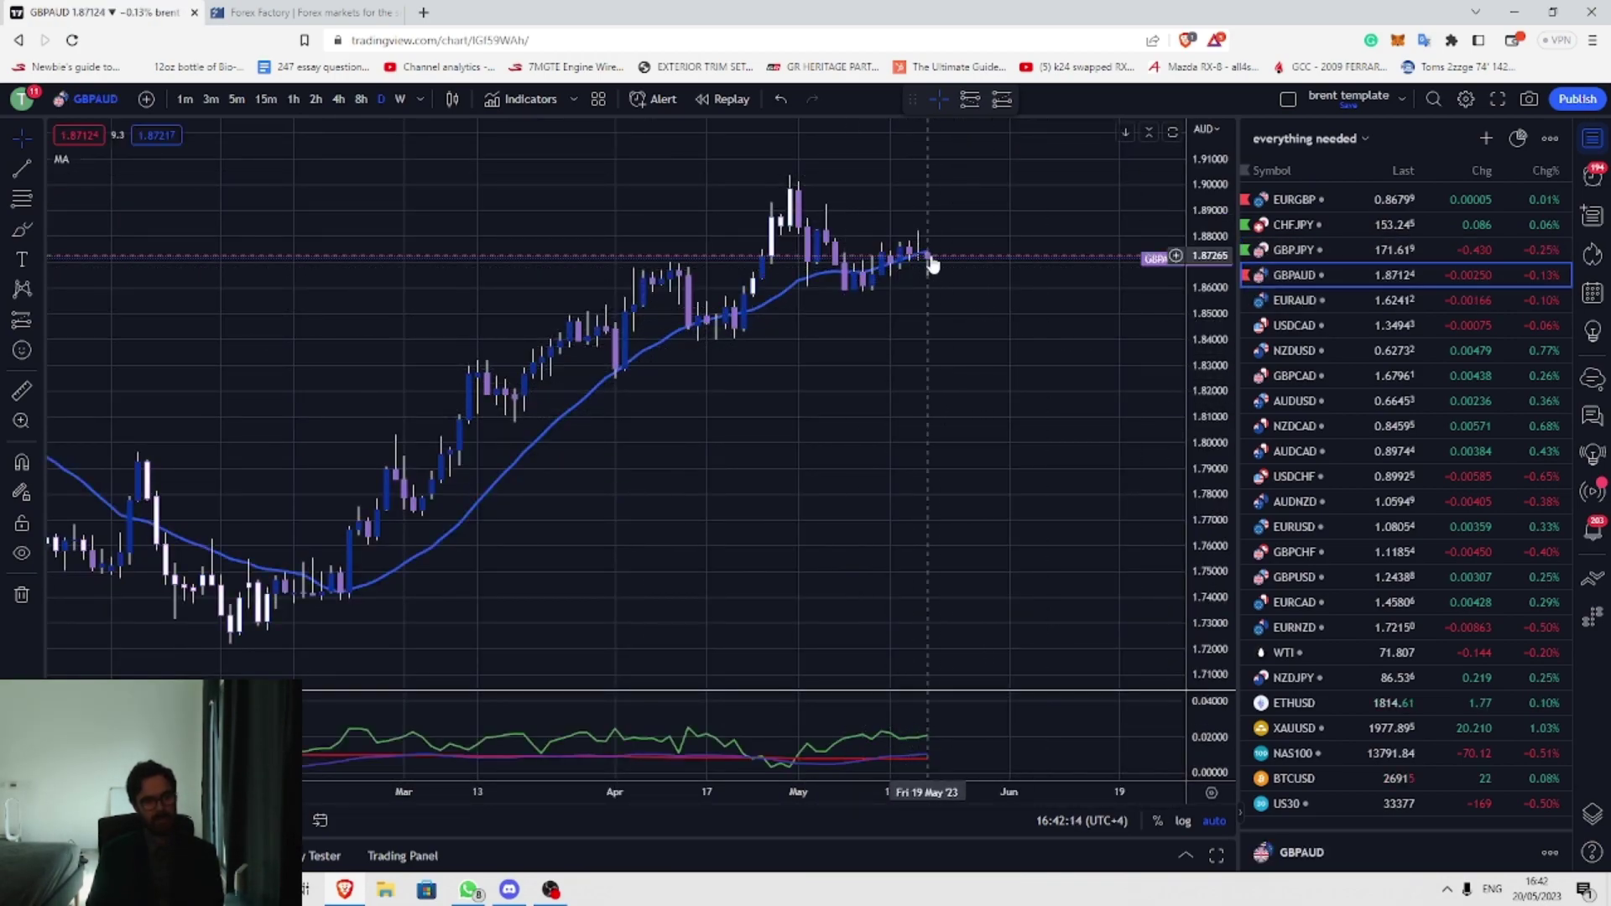
left_click(1267, 299)
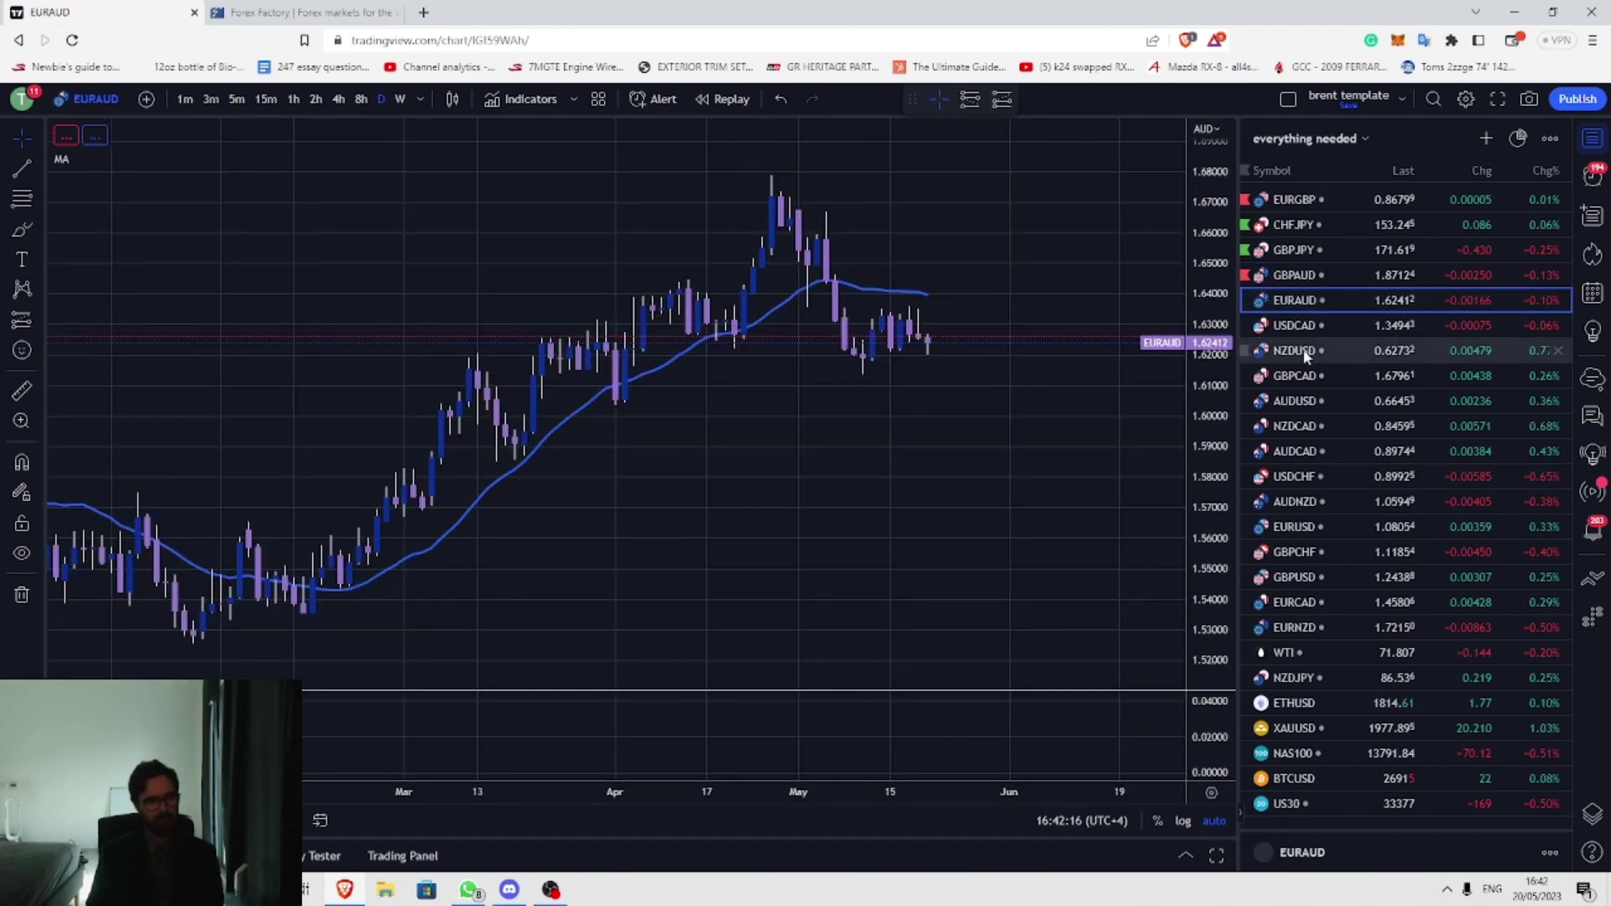
left_click(1267, 325)
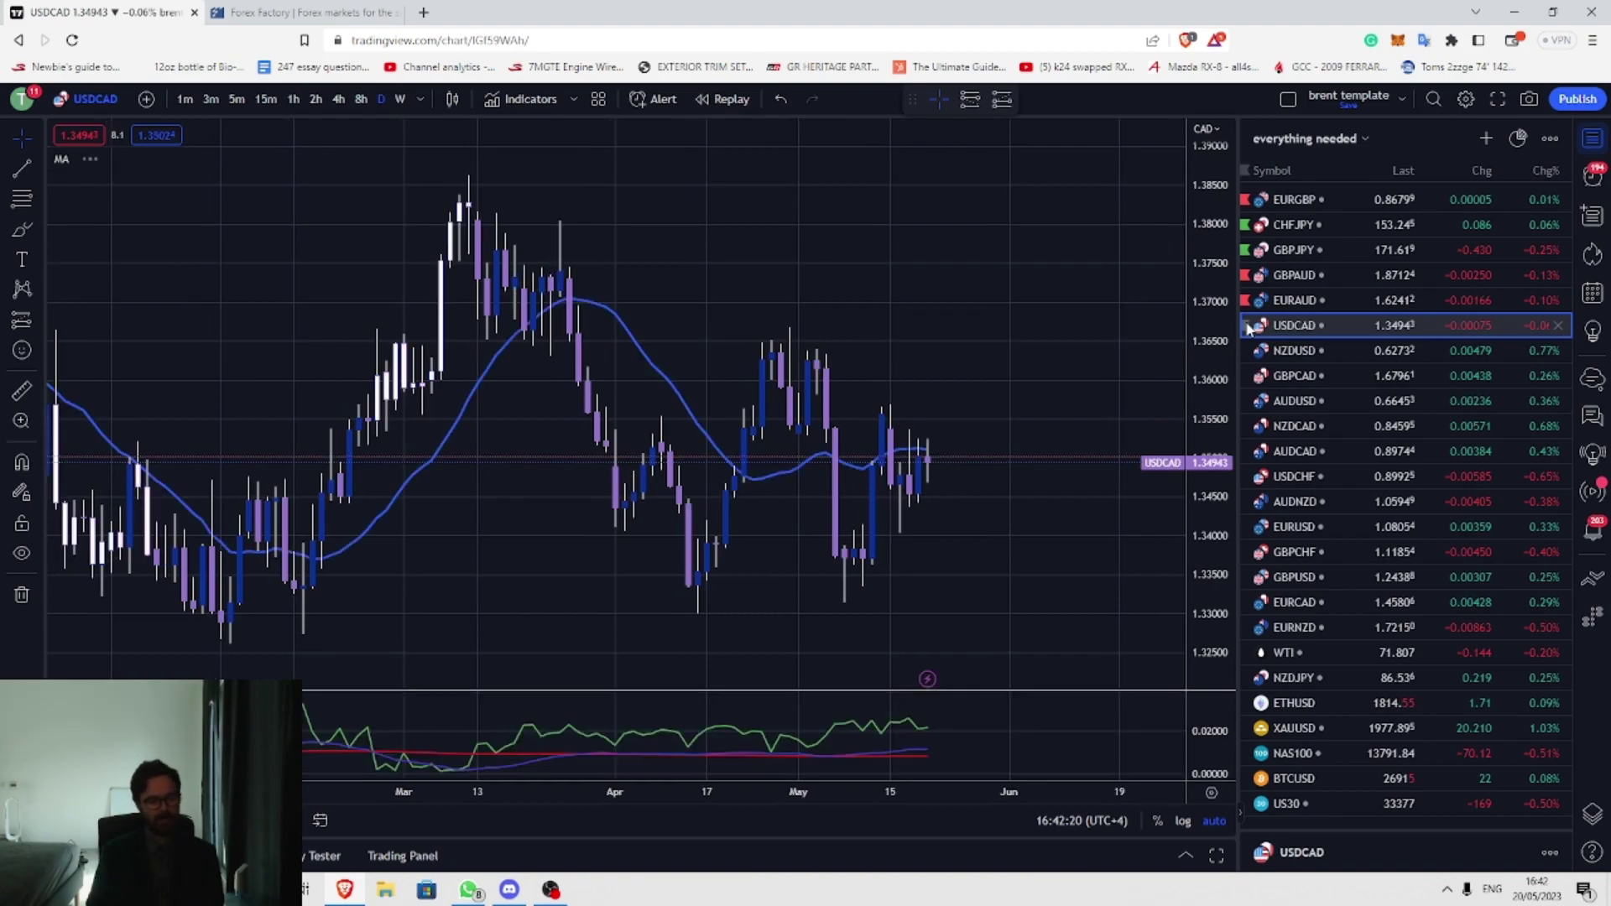
left_click(1292, 200)
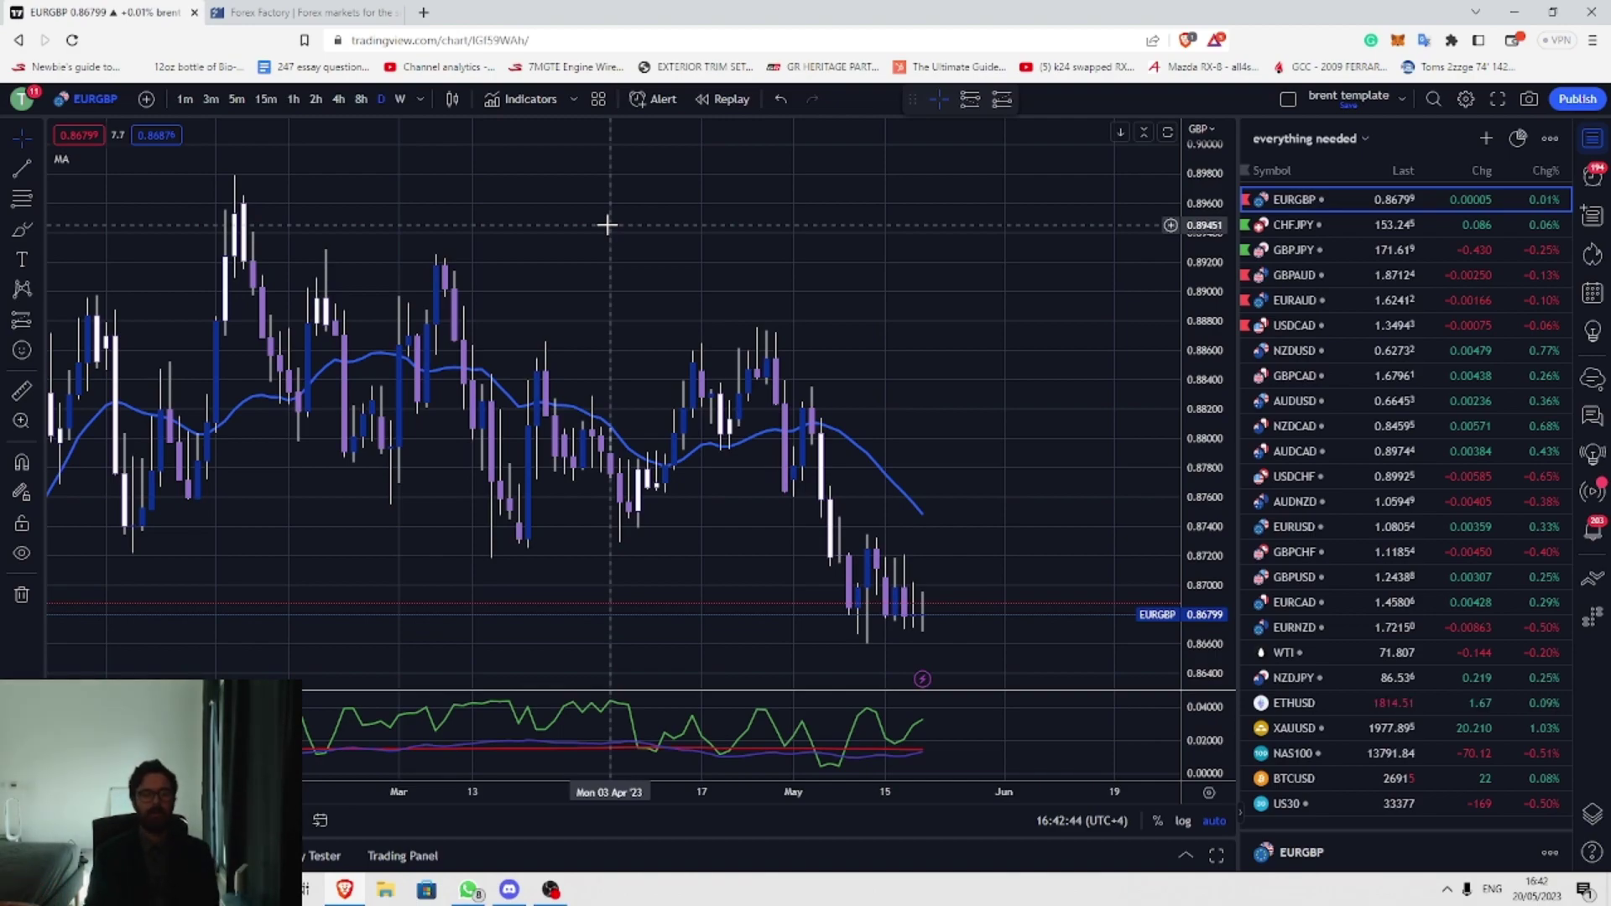
Step: Put EURGBP on 1-hour candles and frame roughly 17–19 May
left_click(294, 100)
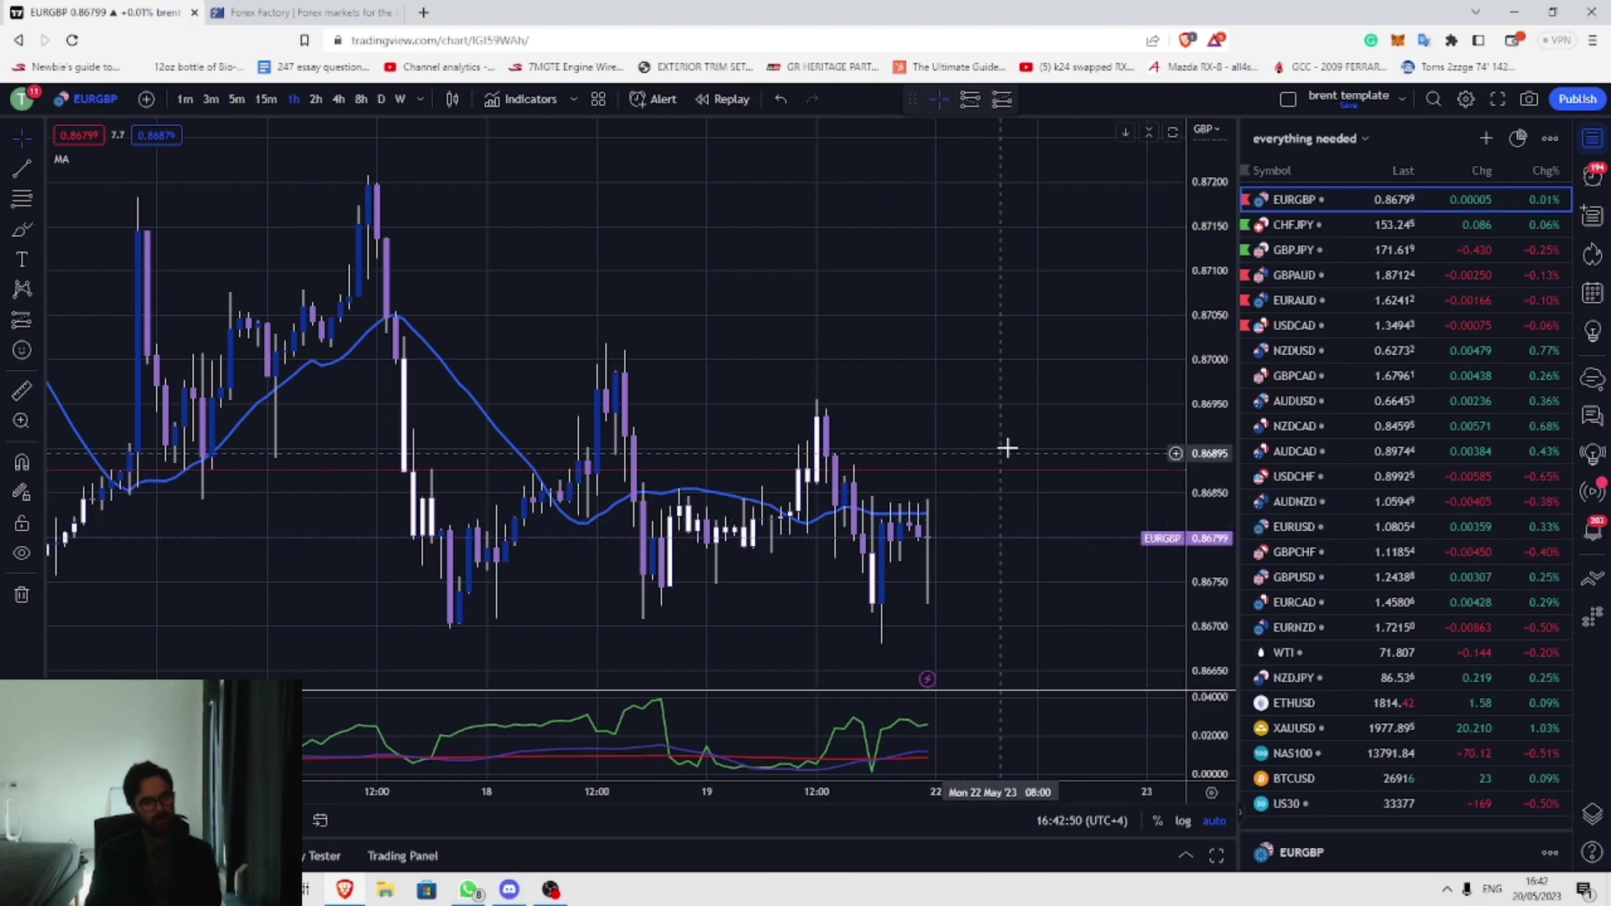
scroll(1028, 504, "down", 1)
left_click_drag(1057, 563, 994, 533)
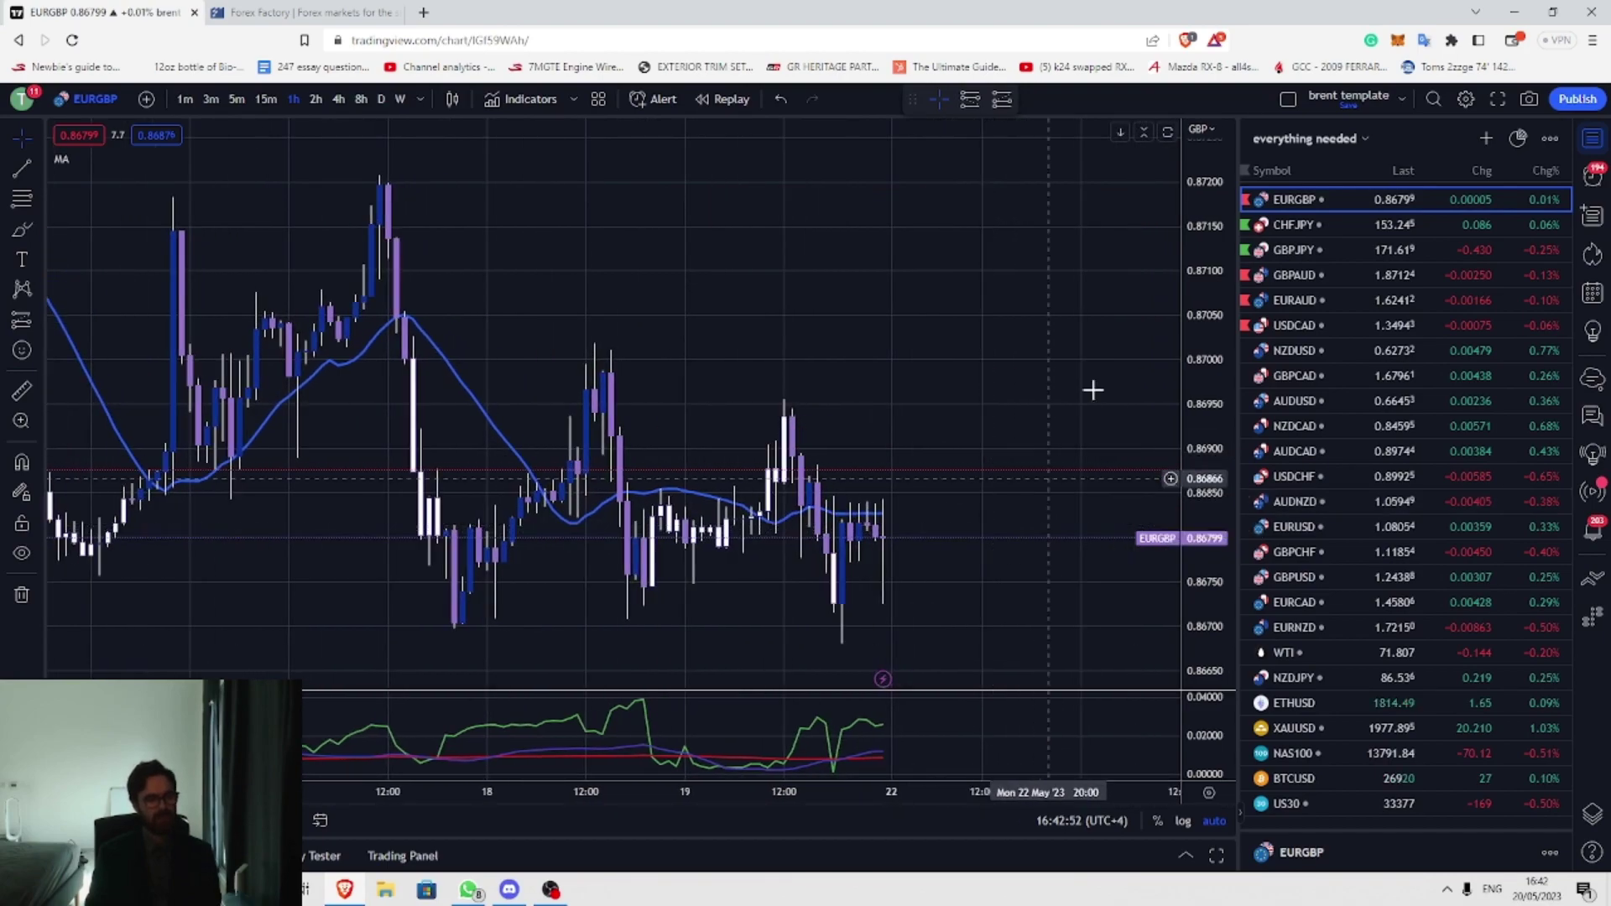
scroll(927, 376, "down", 3)
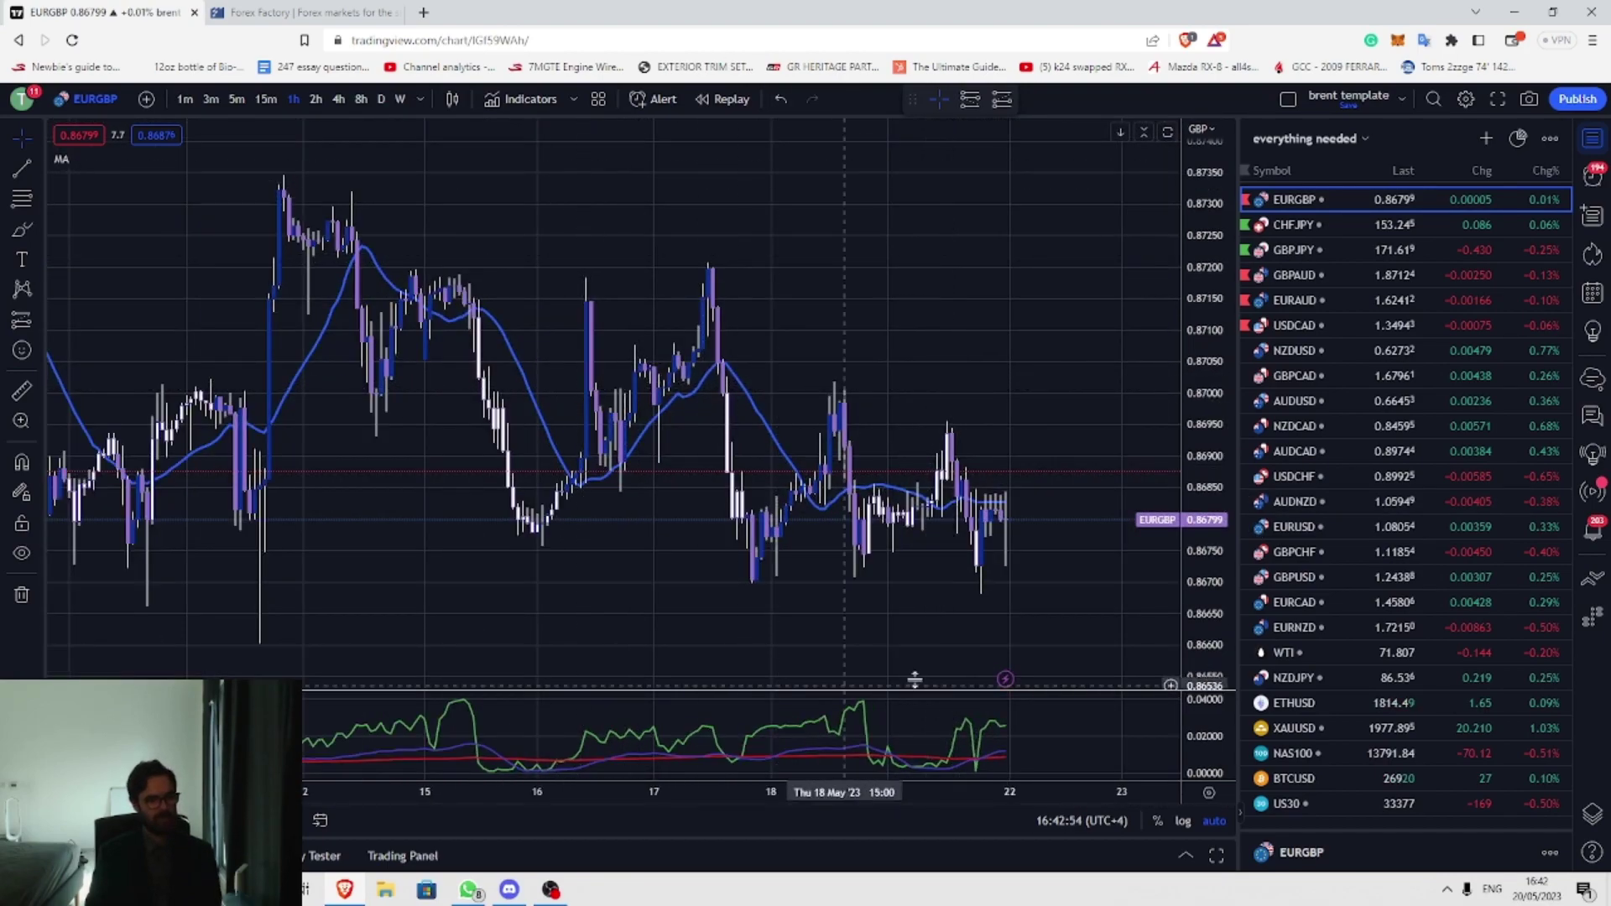
scroll(923, 503, "up", 3)
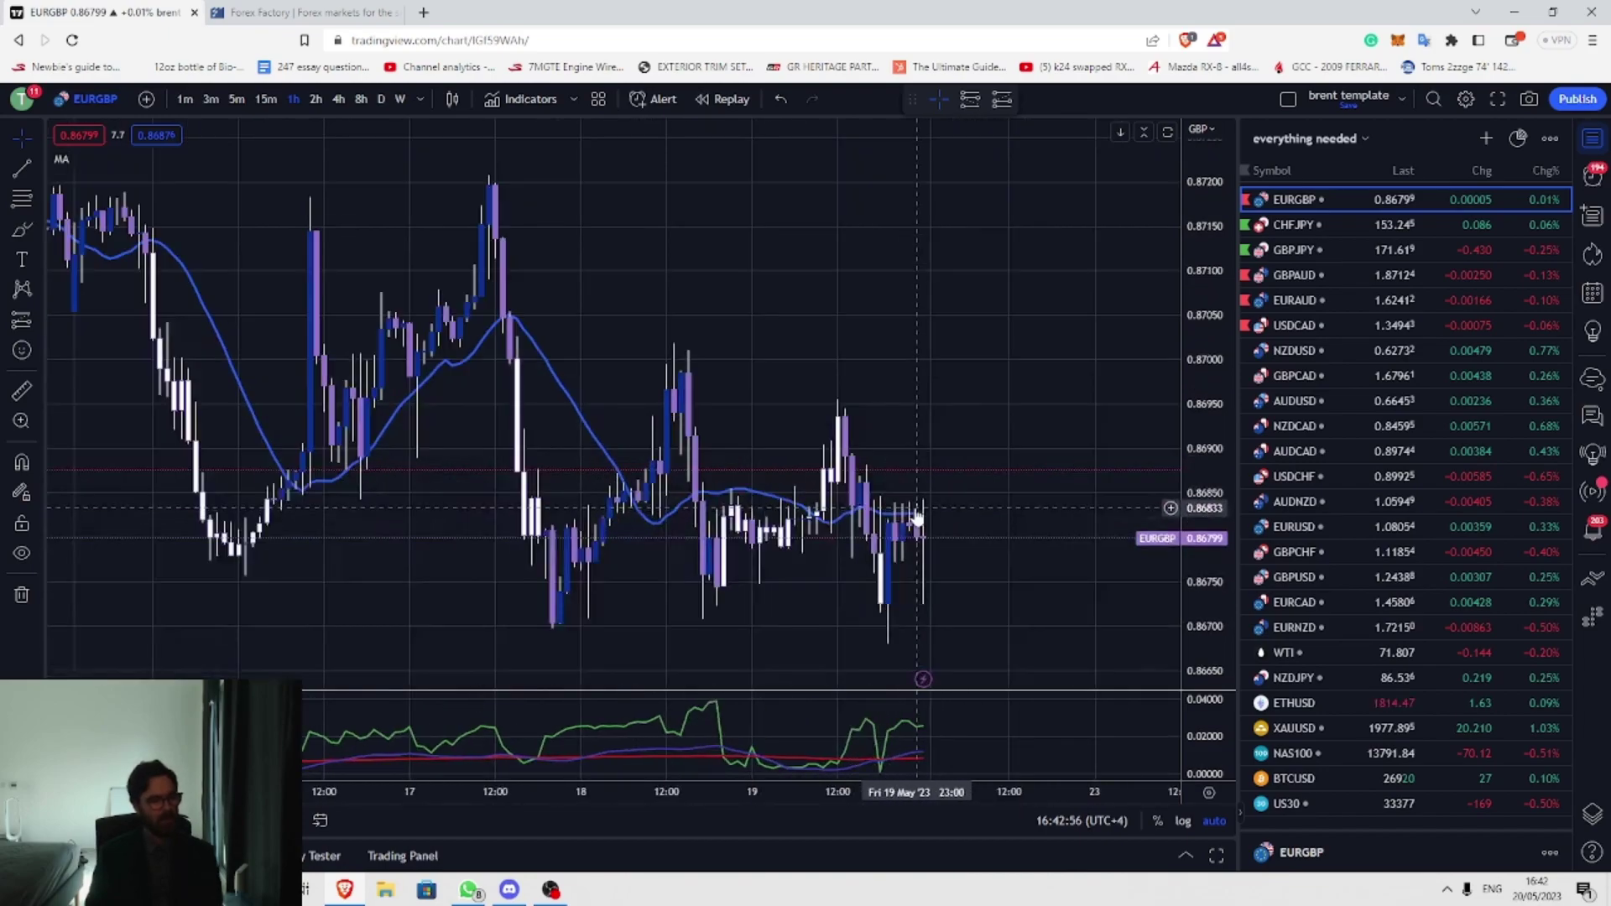
scroll(919, 520, "up", 1)
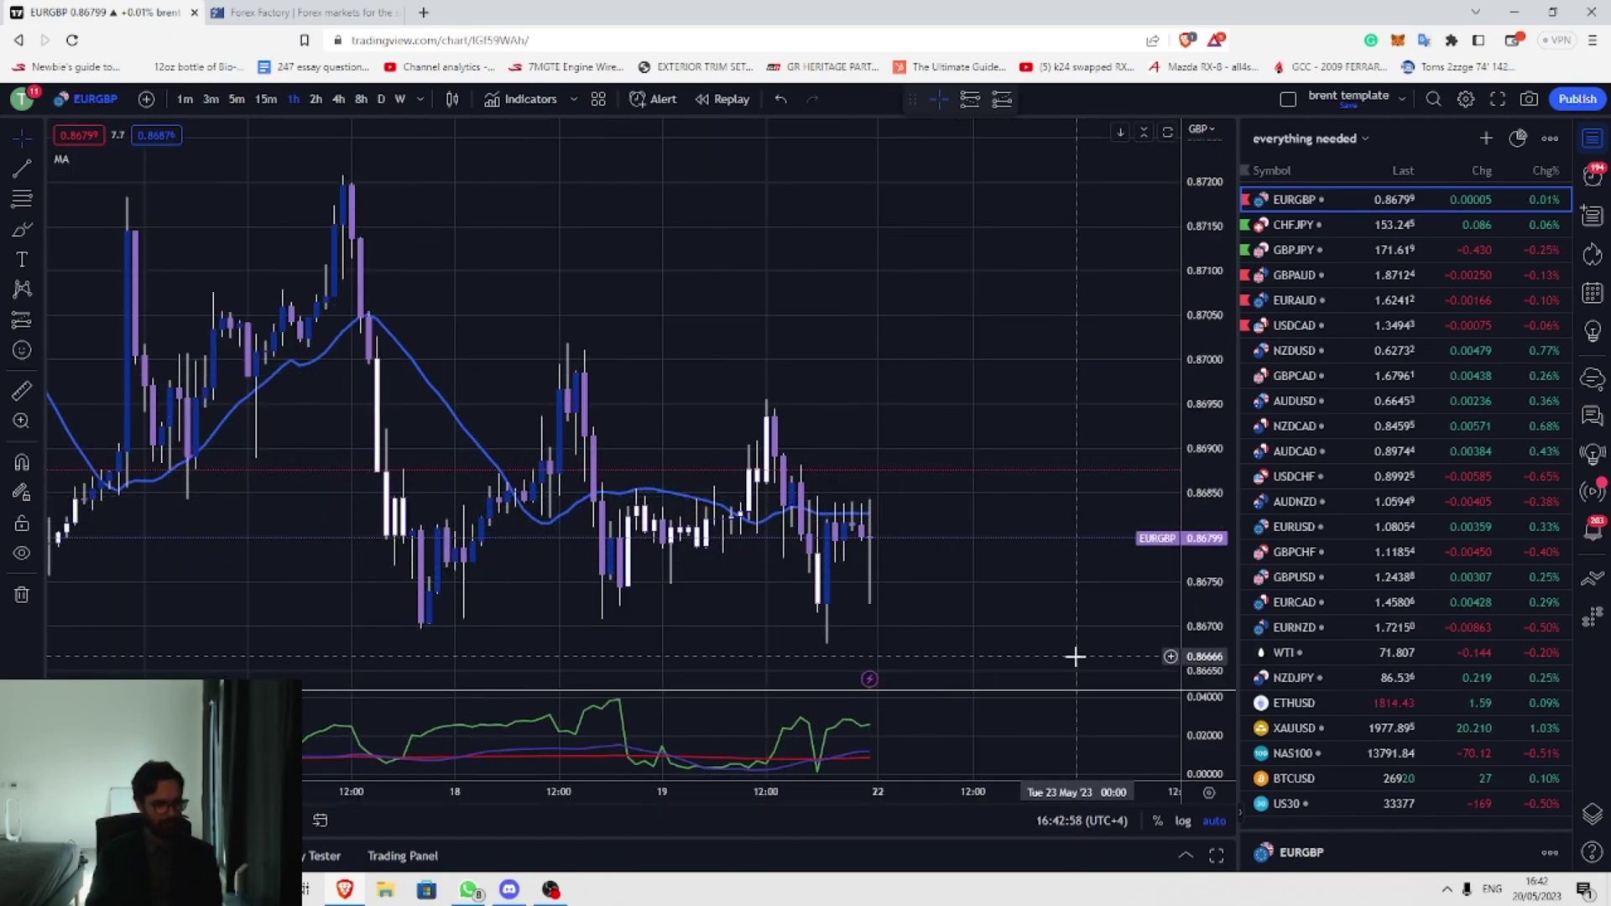
left_click_drag(965, 647, 1000, 651)
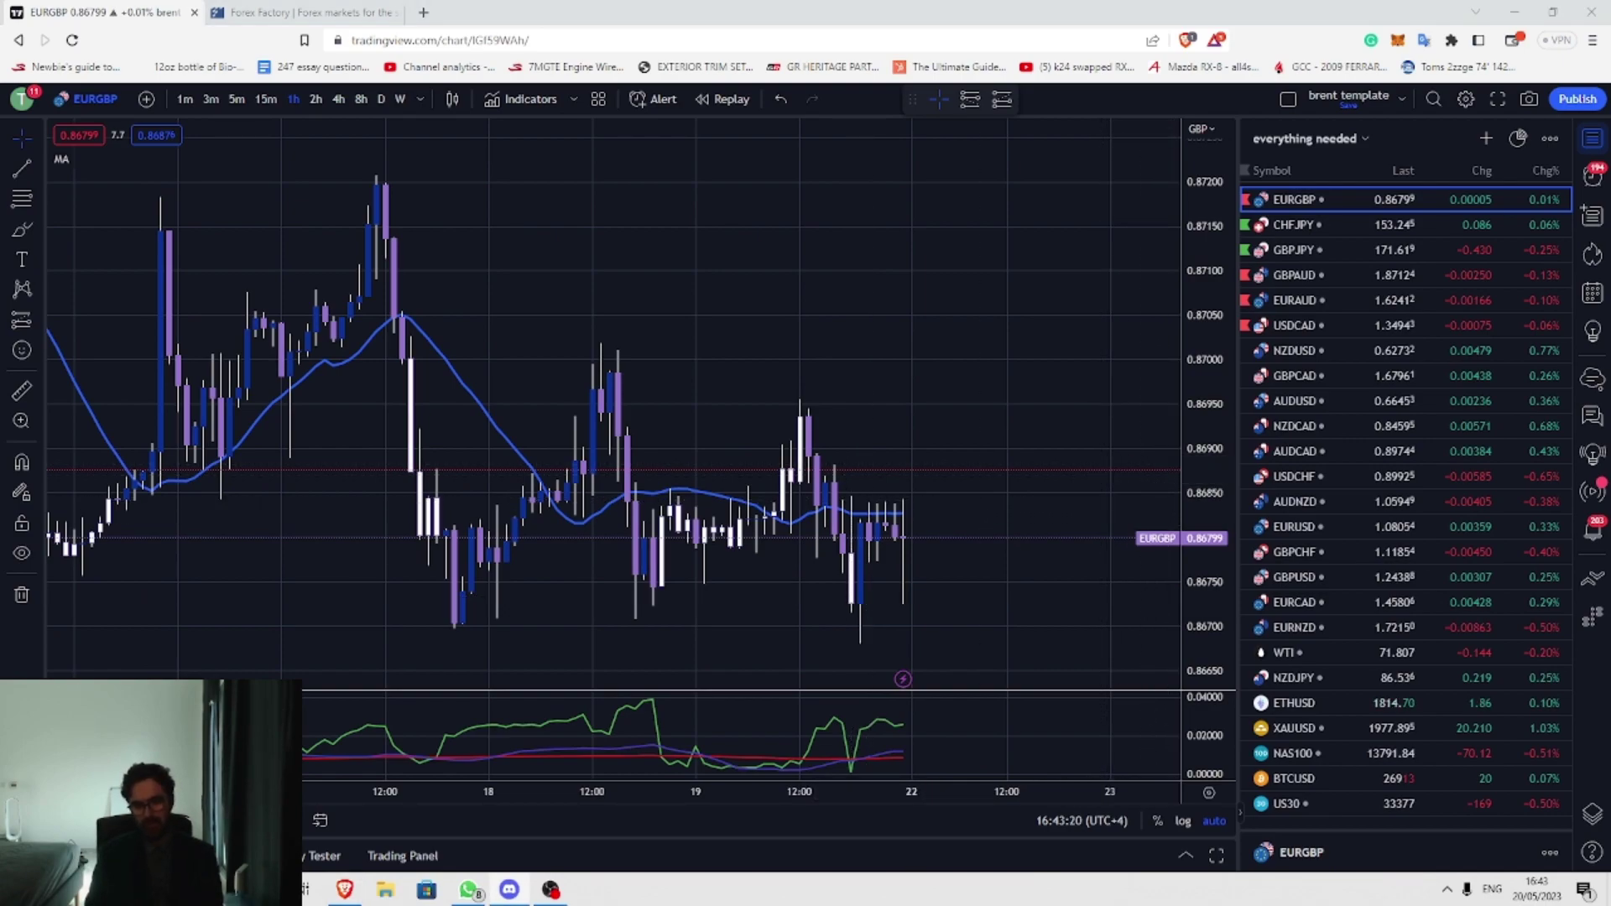
Step: Place a short position at the recent low candle on the hourly chart
left_click(39, 322)
left_click(83, 349)
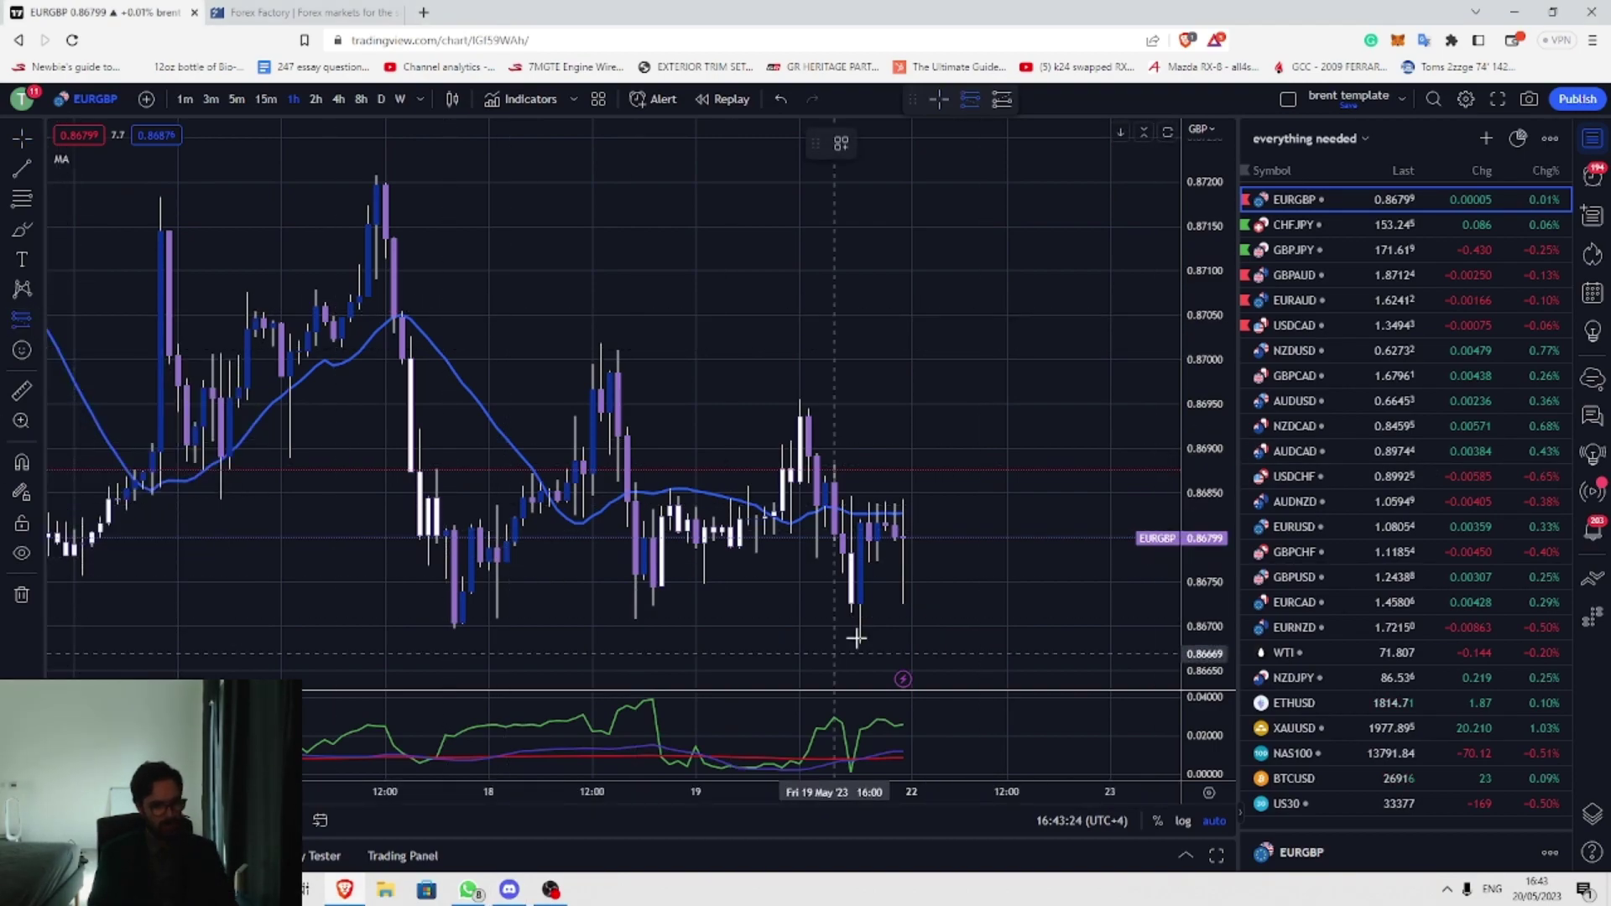
left_click(851, 599)
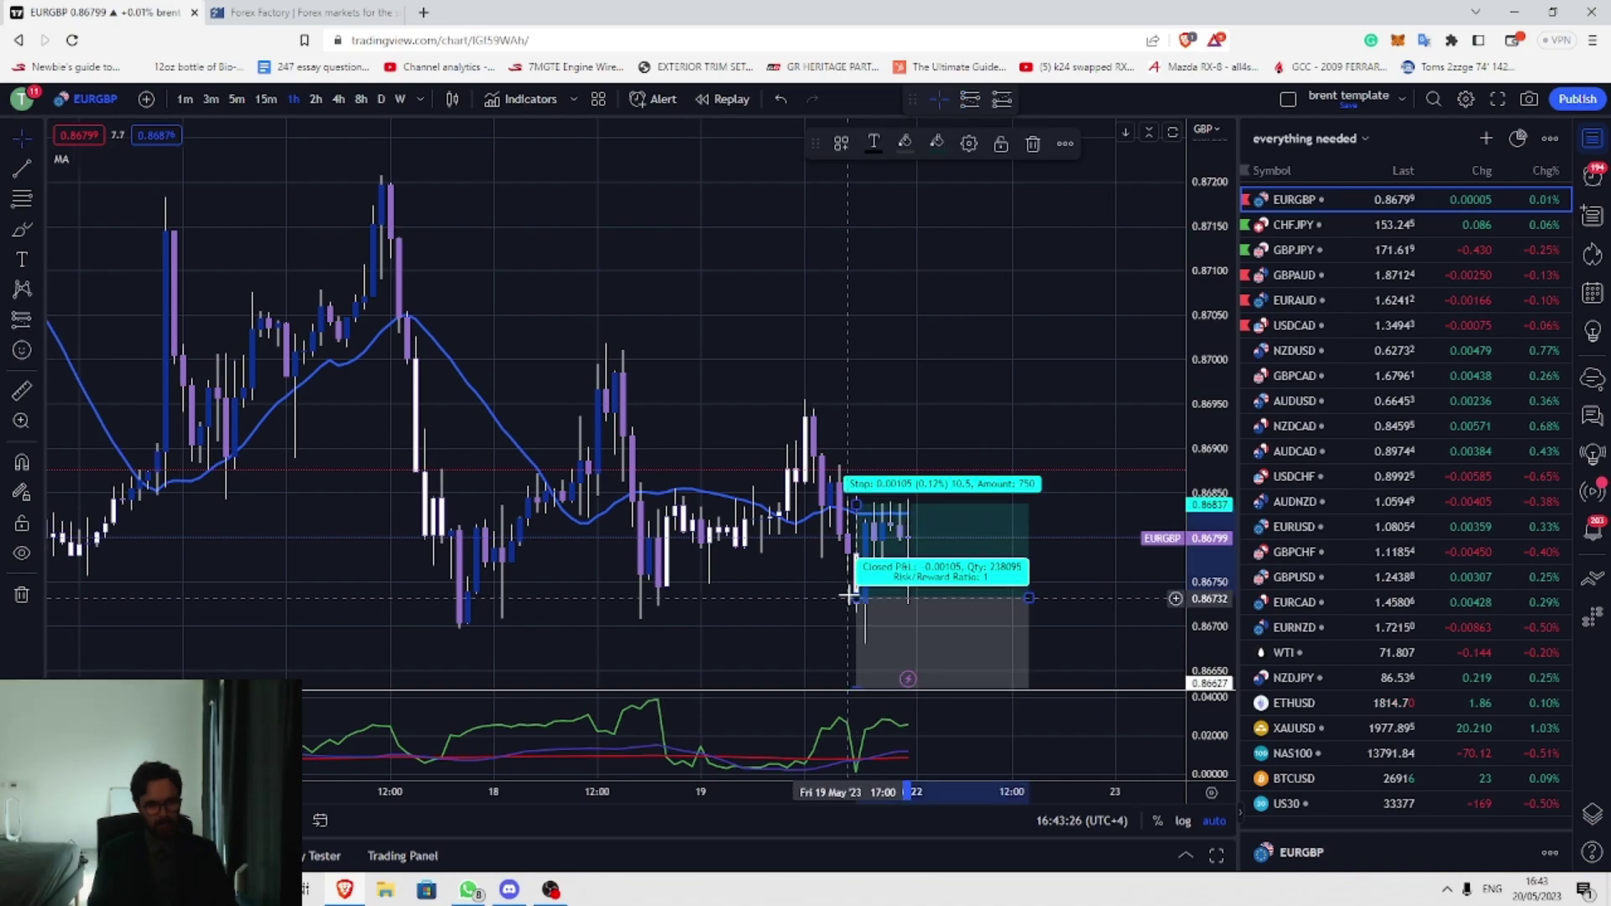
scroll(993, 539, "down", 1)
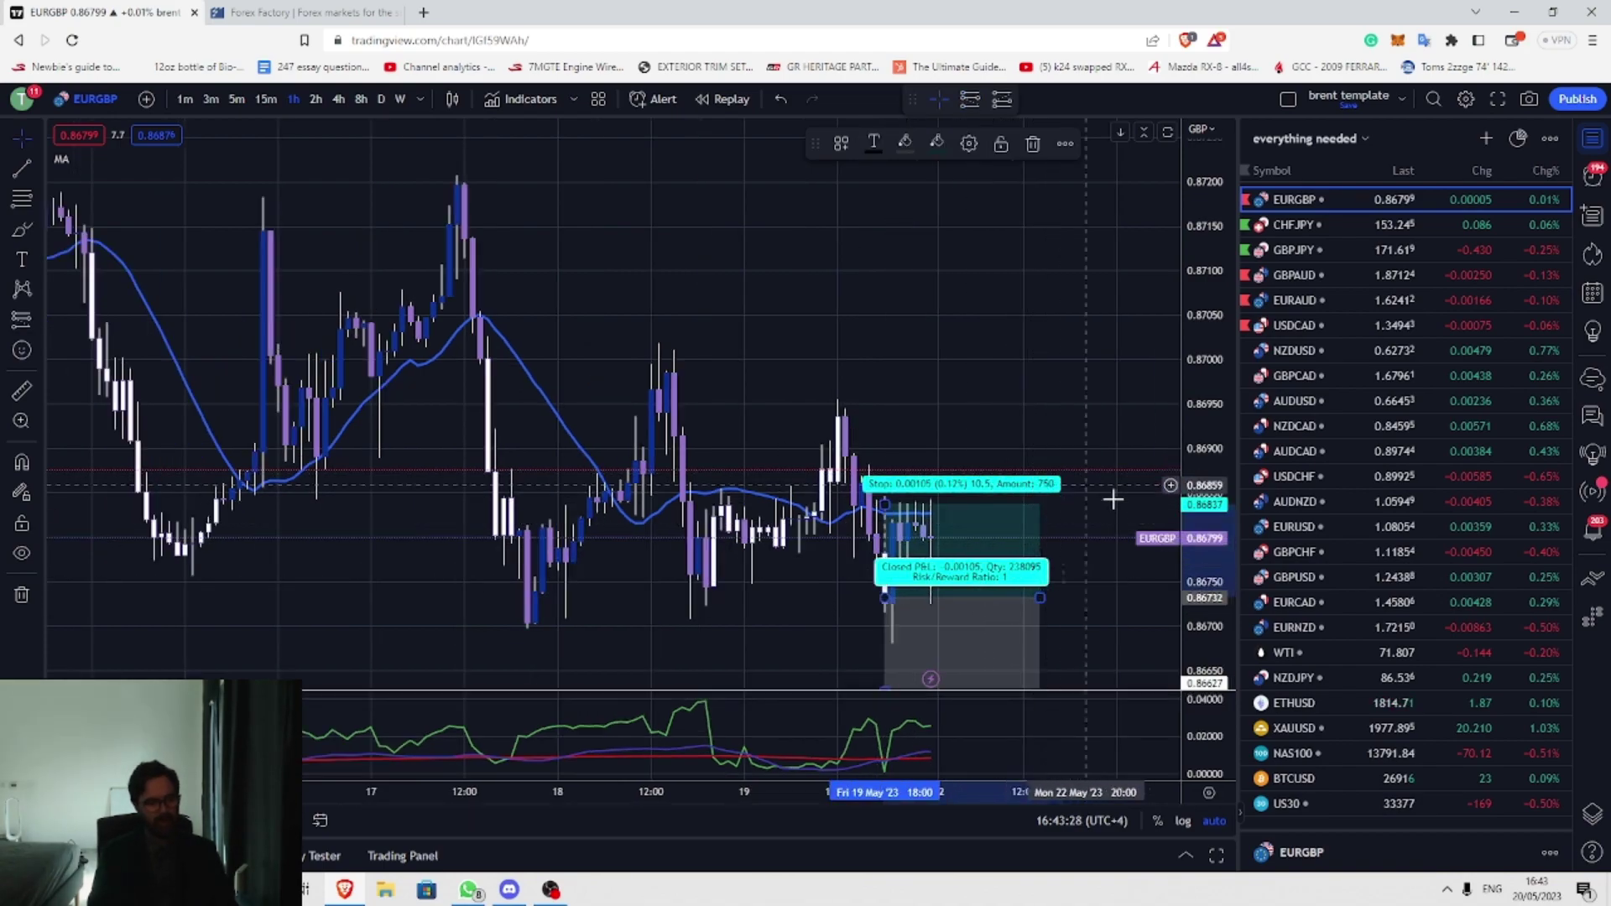
left_click_drag(1119, 496, 1068, 496)
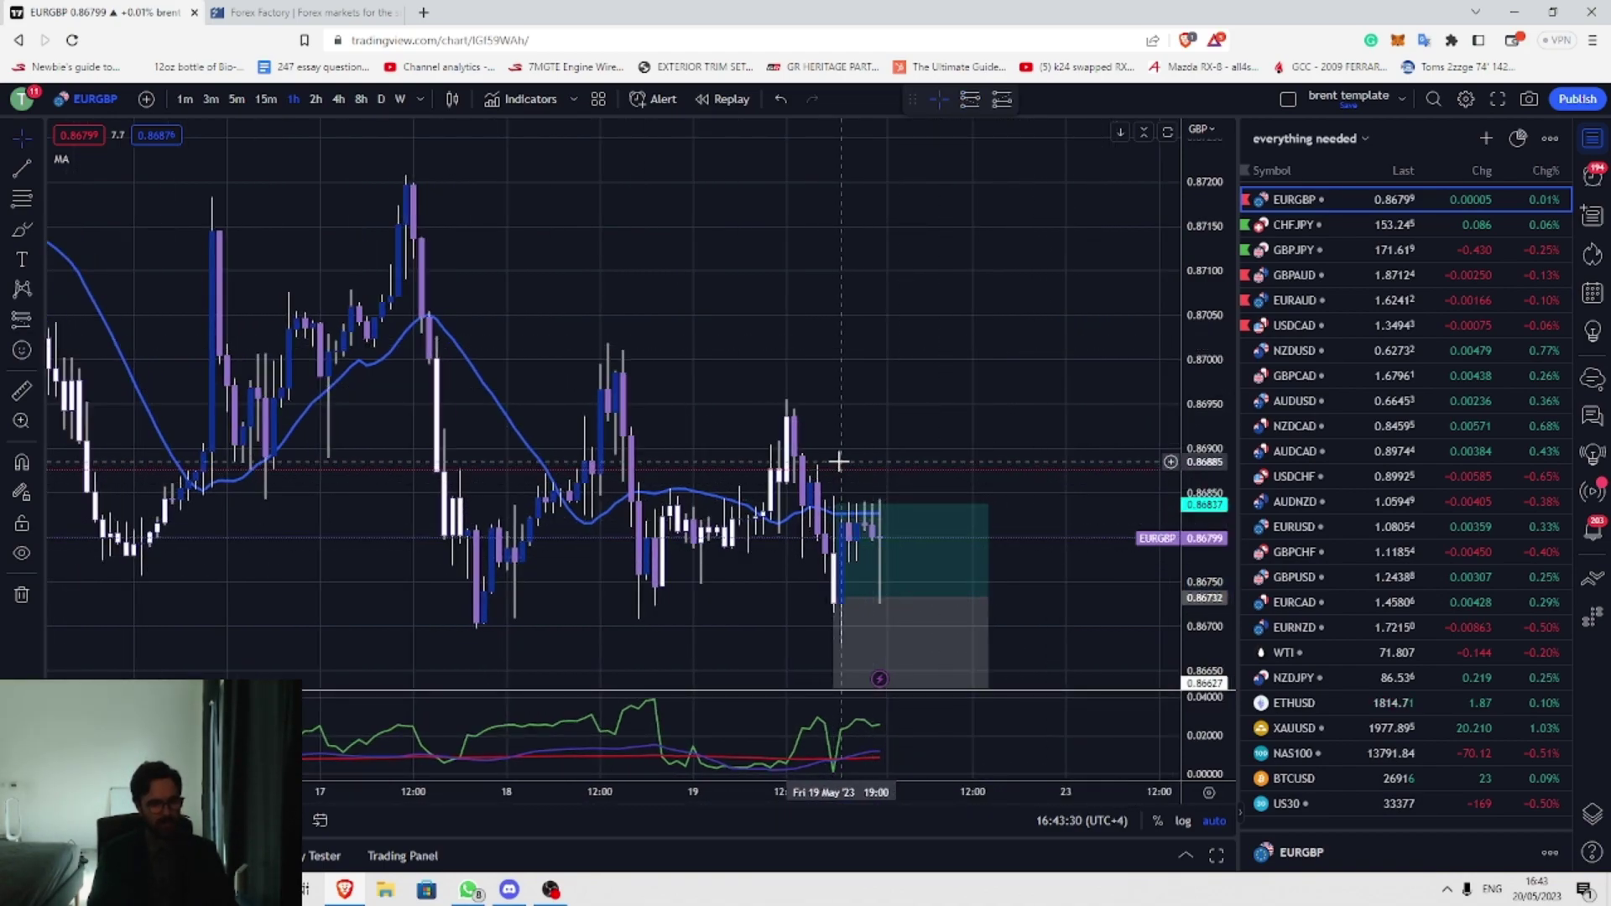
left_click_drag(865, 453, 1007, 387)
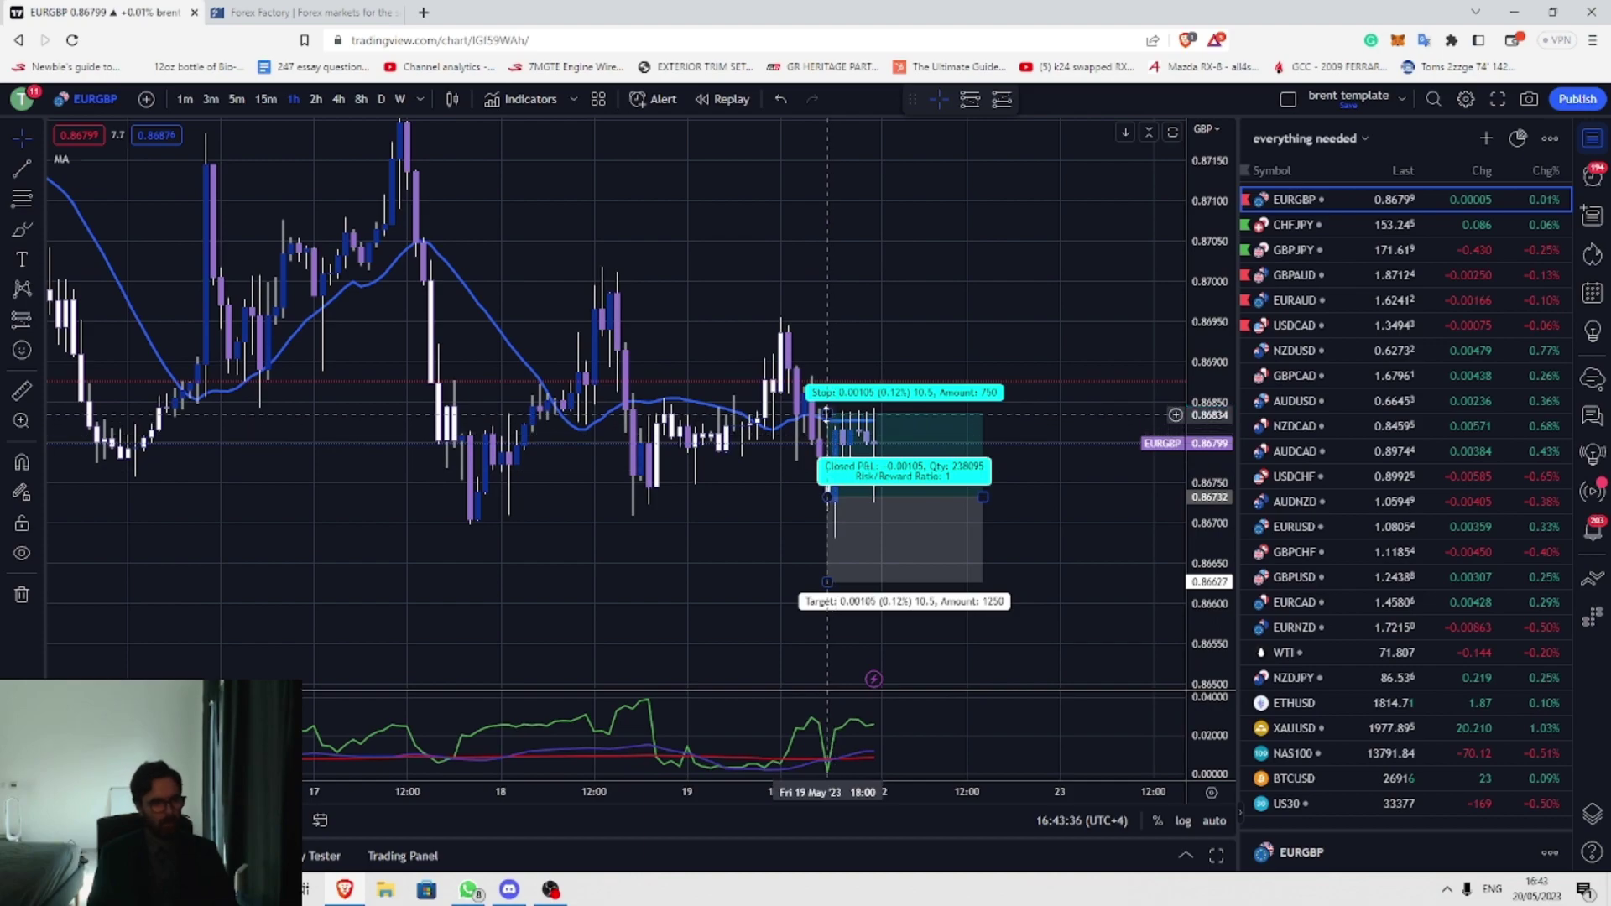
Step: Raise the short's stop to about 0.86857, giving 0.14% stop, 0.12% target, 0.86 risk/reward
mouse_move(827, 413)
left_mouse_down()
mouse_move(829, 379)
mouse_move(828, 417)
left_mouse_up()
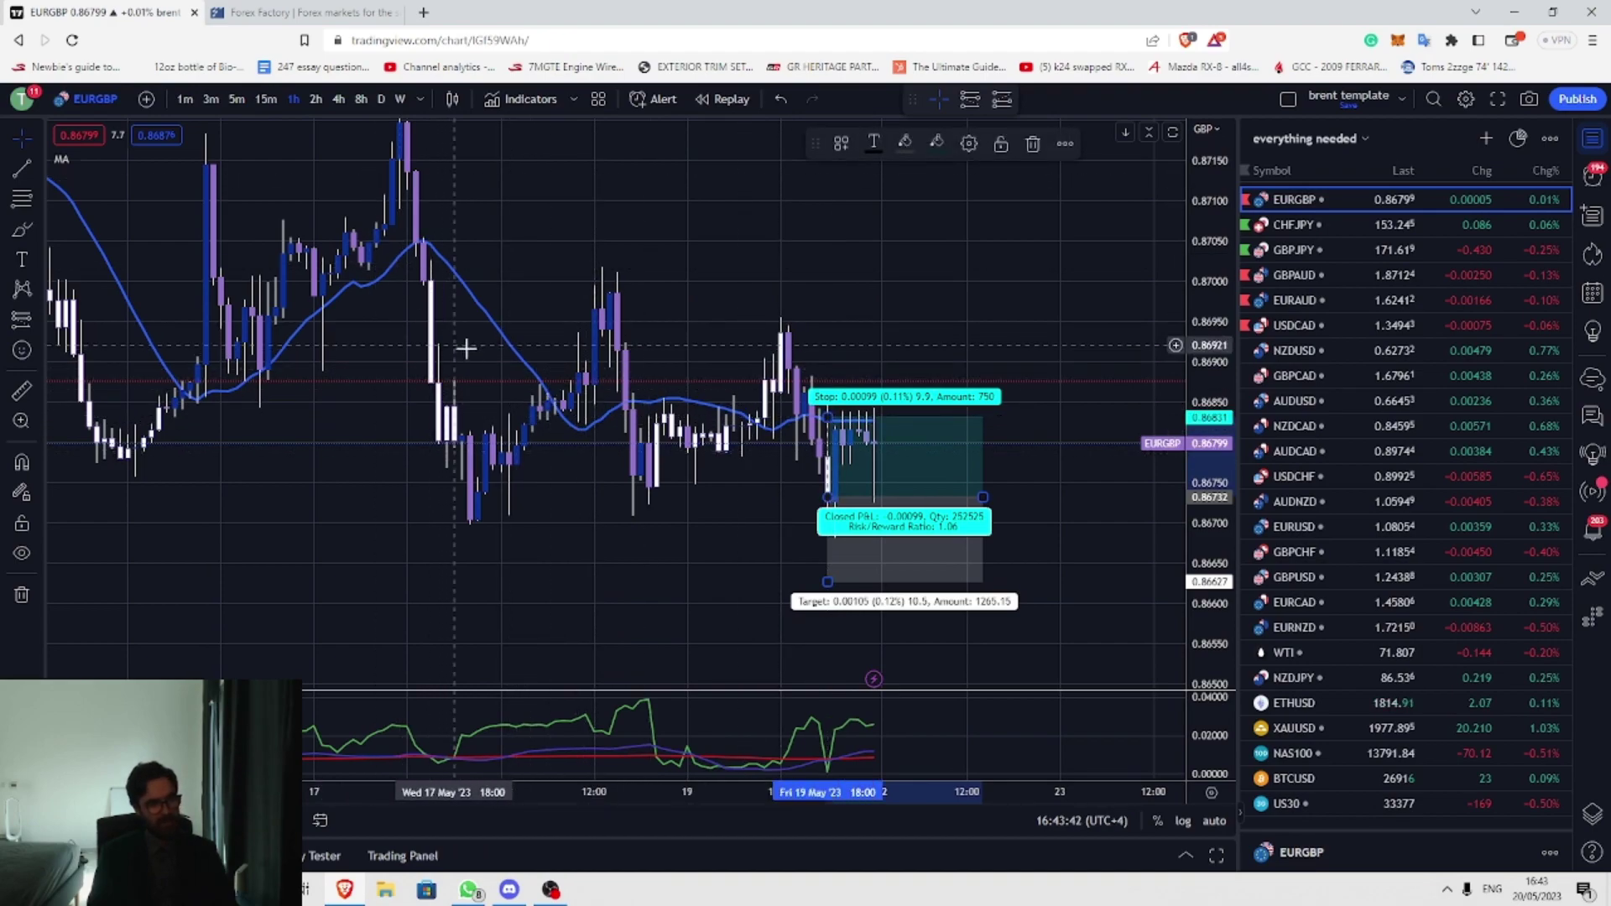
left_click_drag(359, 515, 841, 561)
left_click(930, 526)
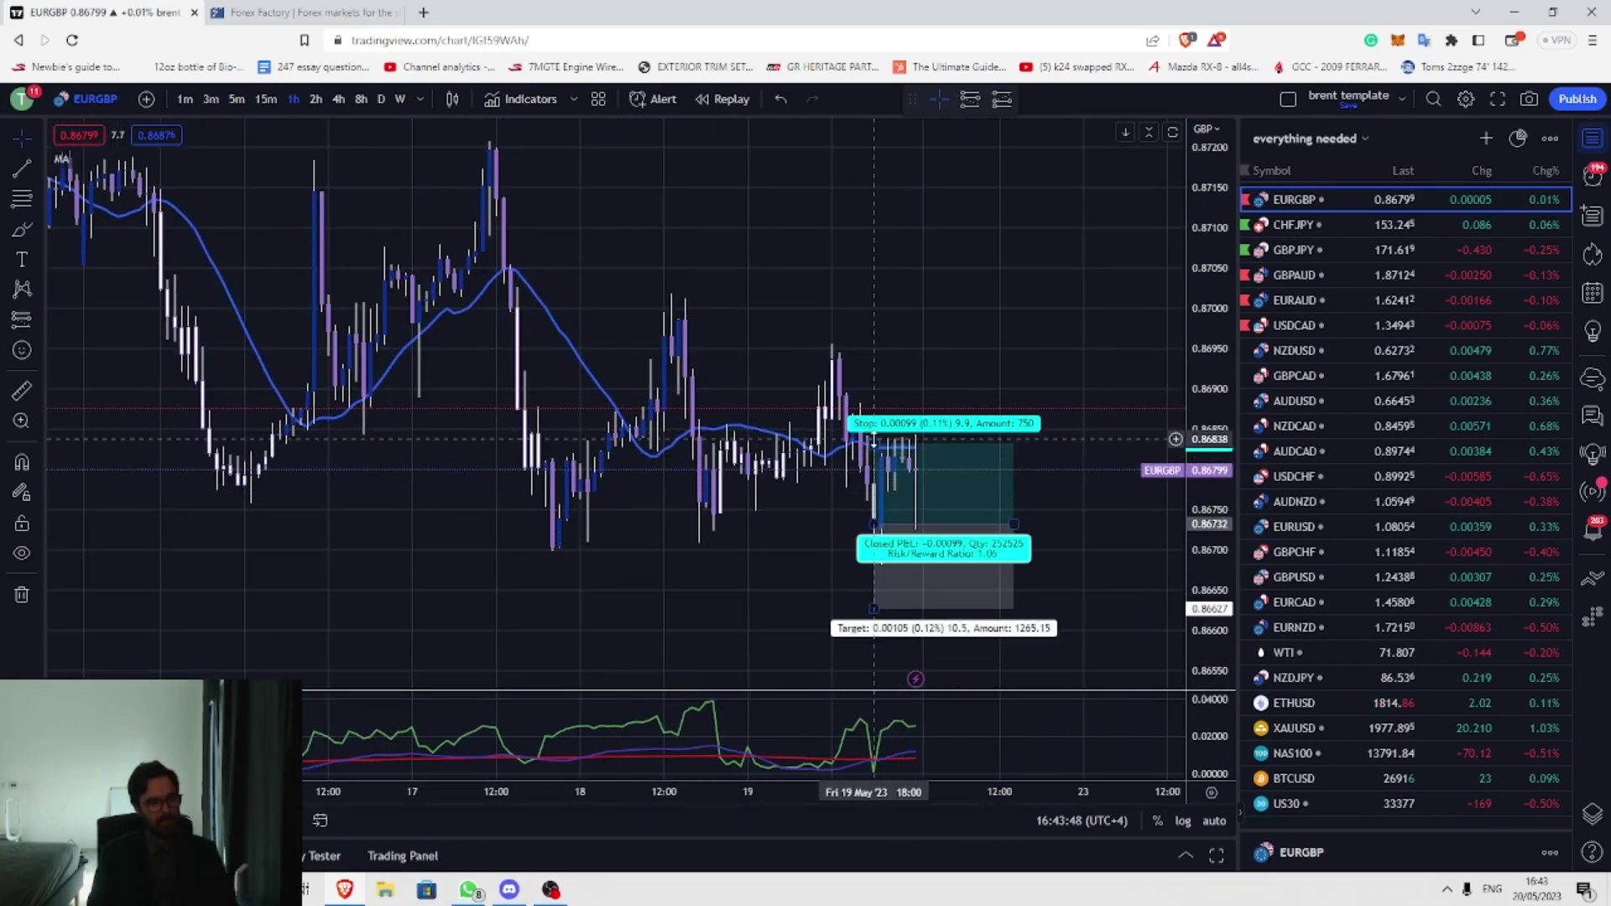
left_click_drag(874, 435, 879, 425)
left_click_drag(1049, 470, 1054, 470)
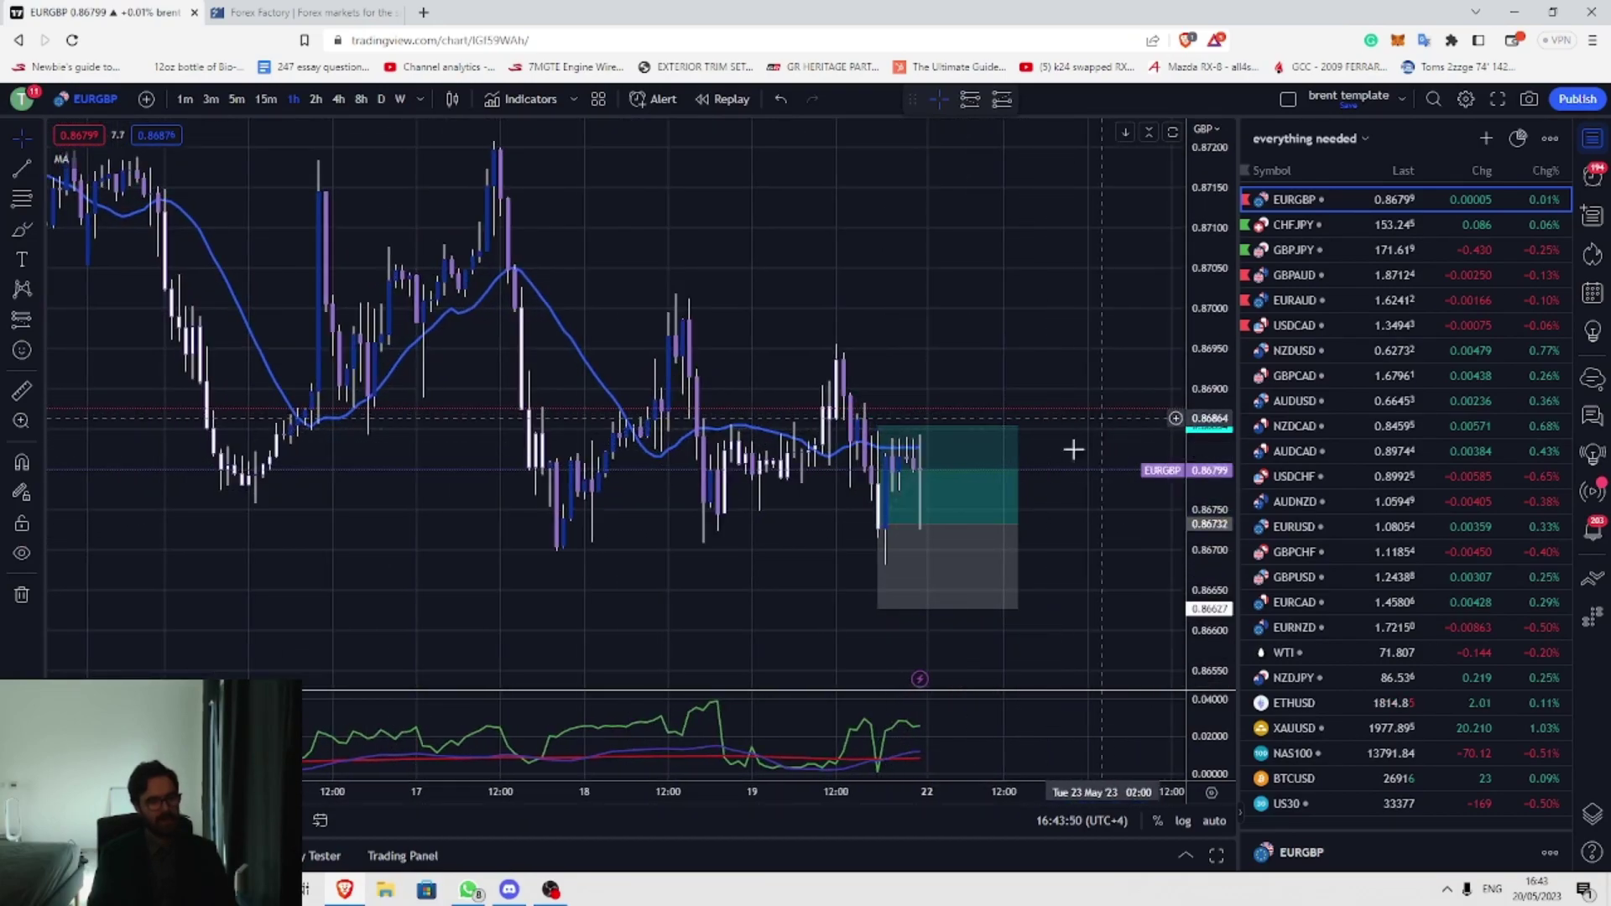
left_click(892, 434)
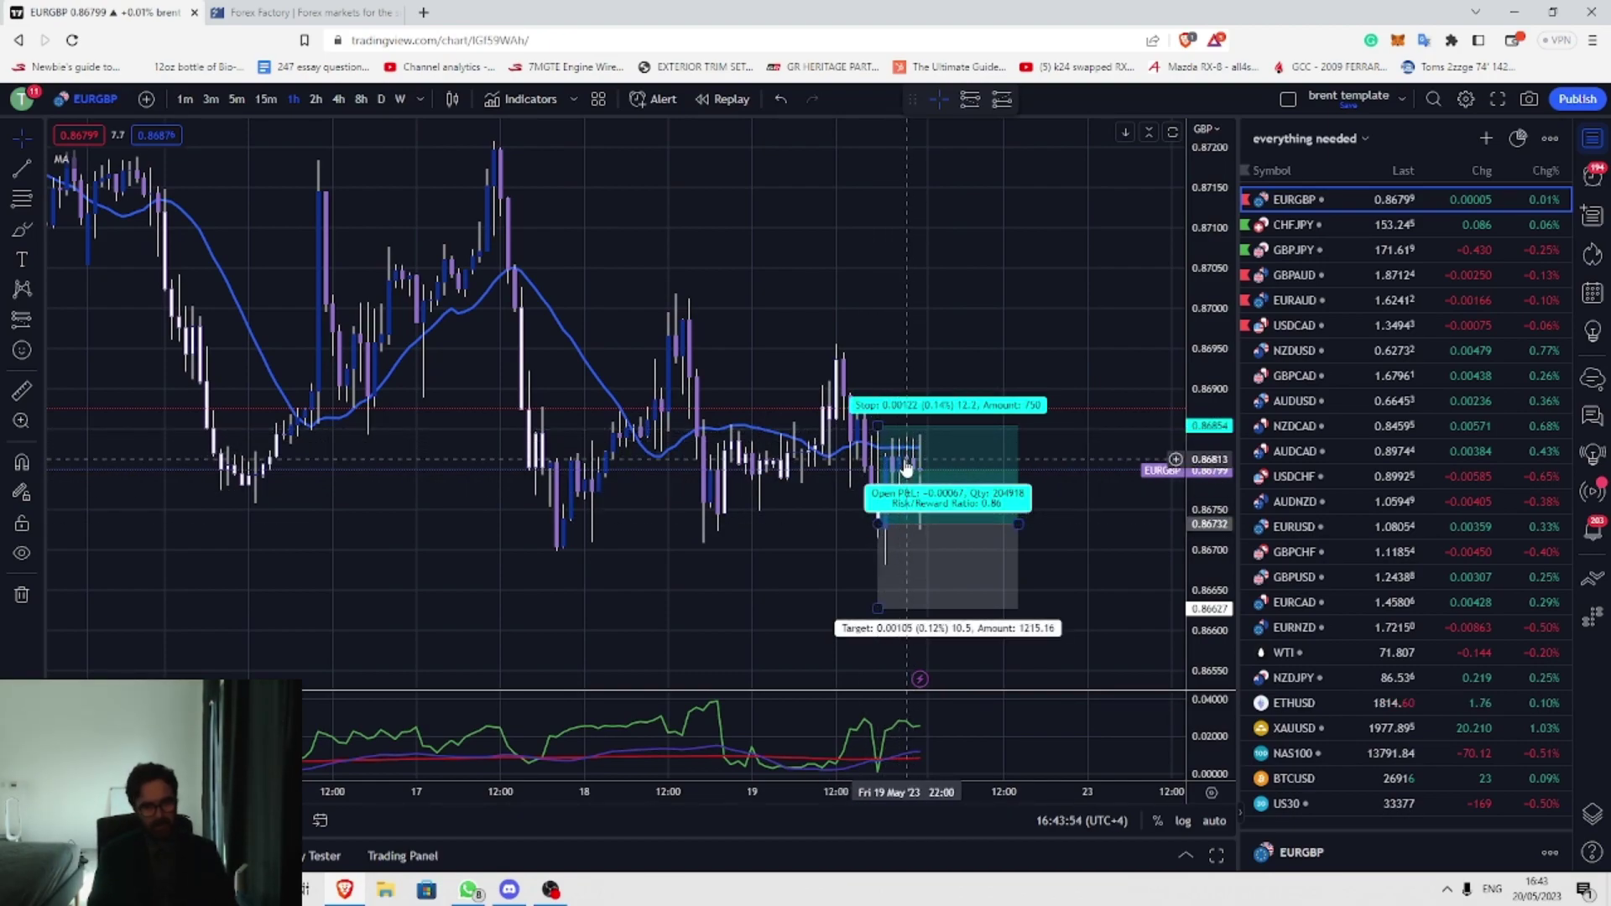
left_click(1117, 516)
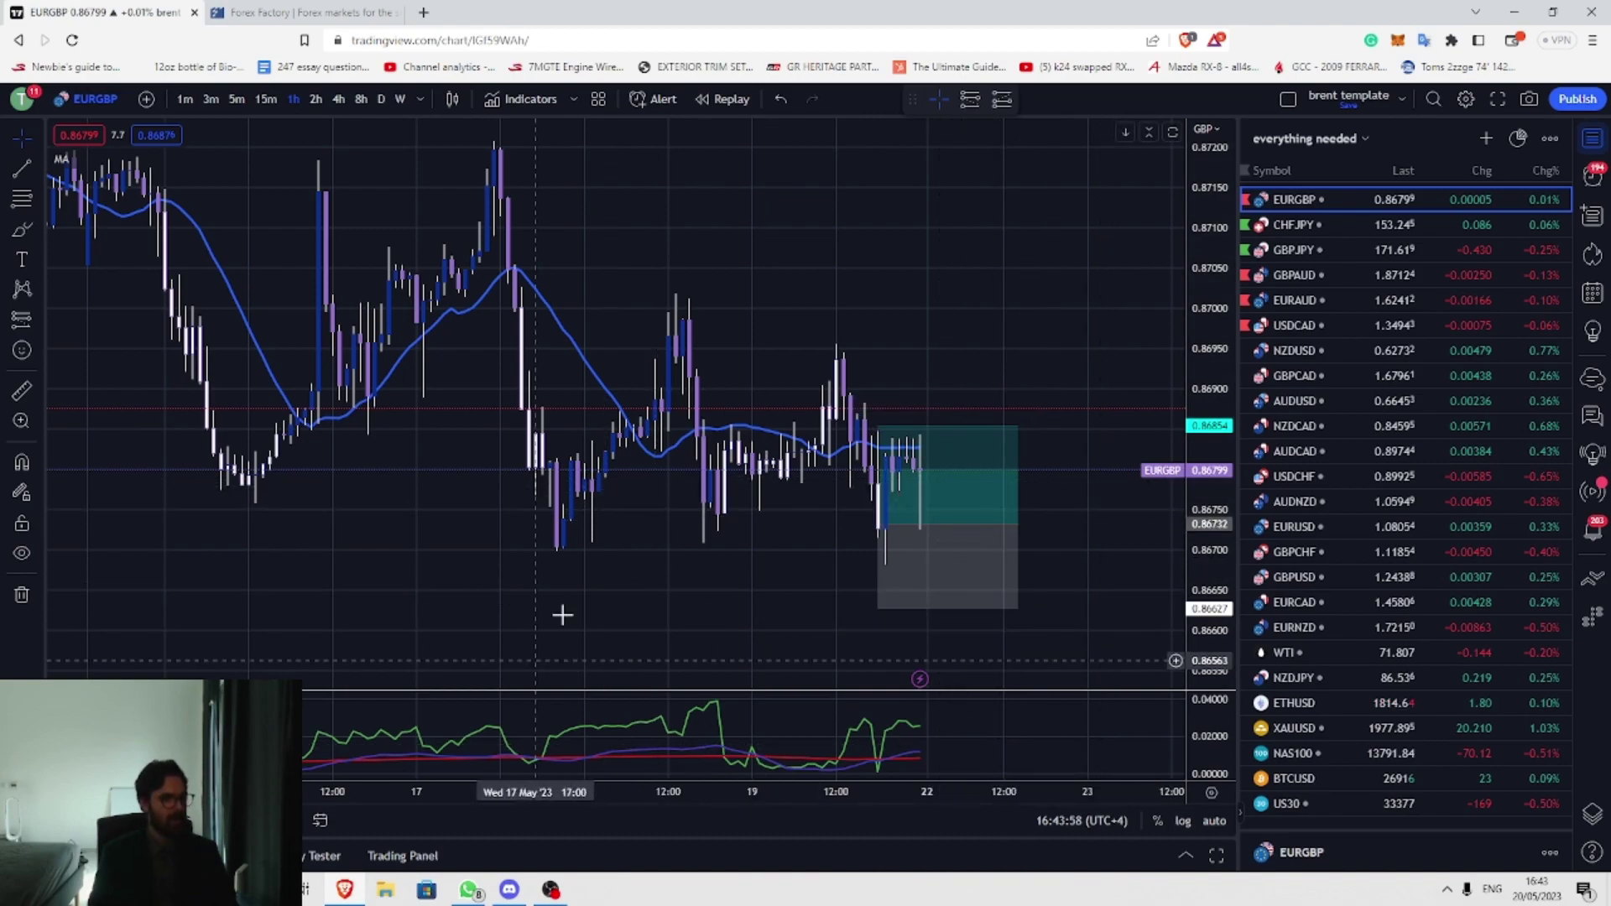
Step: Move the short position onto the 17 May candles and back, then delete it
mouse_move(912, 514)
left_mouse_down()
mouse_move(486, 382)
mouse_move(569, 387)
mouse_move(610, 462)
mouse_move(562, 449)
left_mouse_up()
left_click(512, 363)
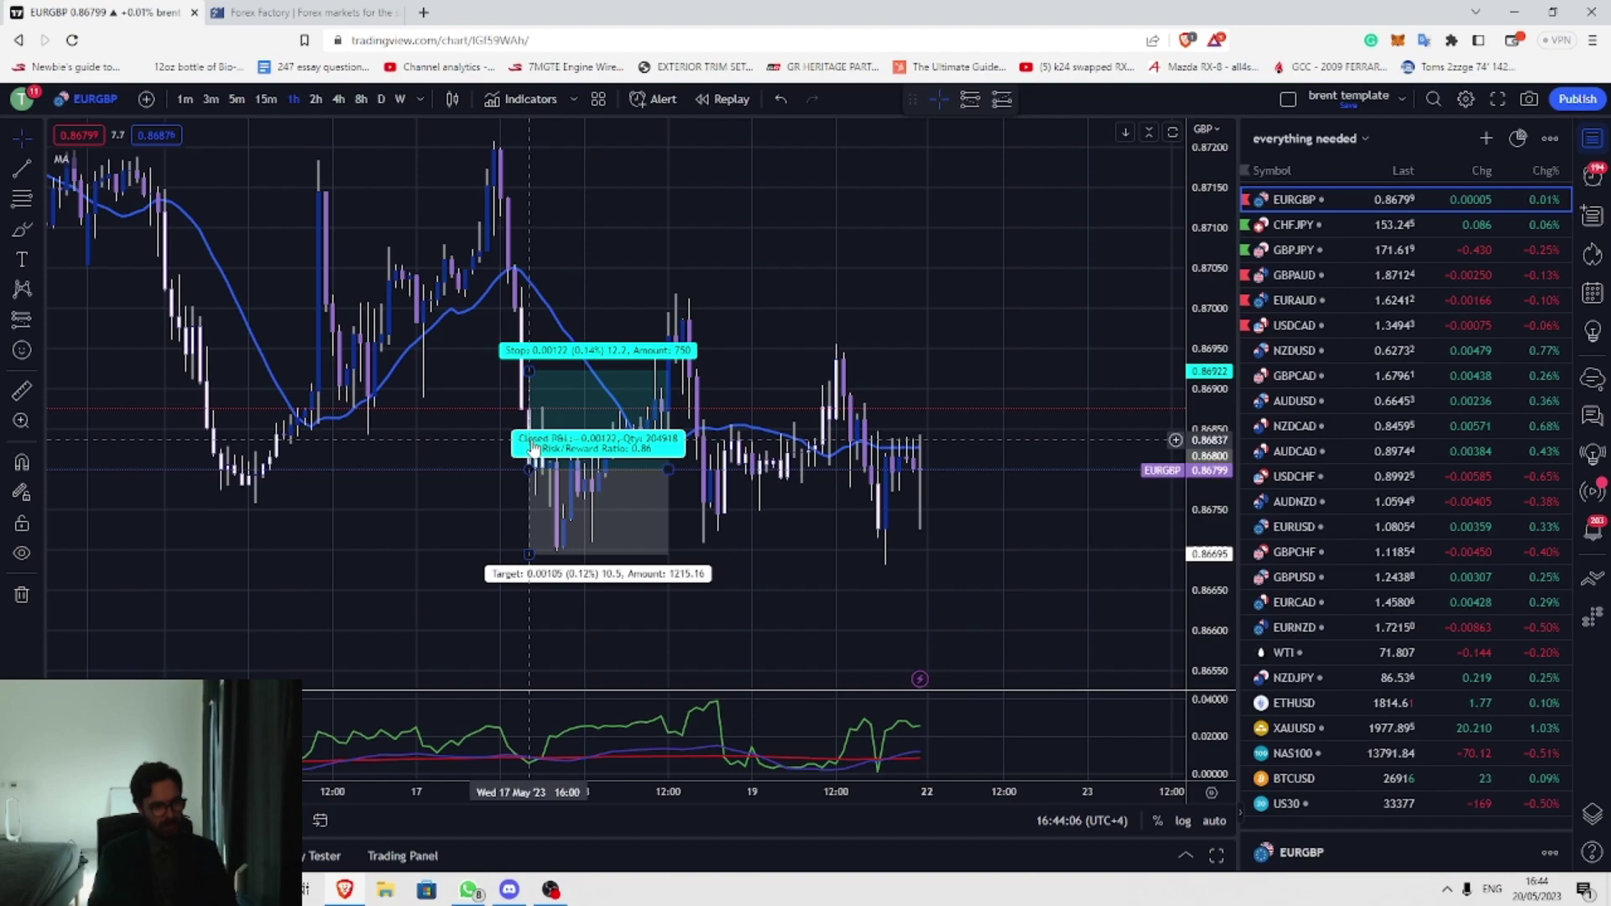
left_click_drag(545, 422, 557, 414)
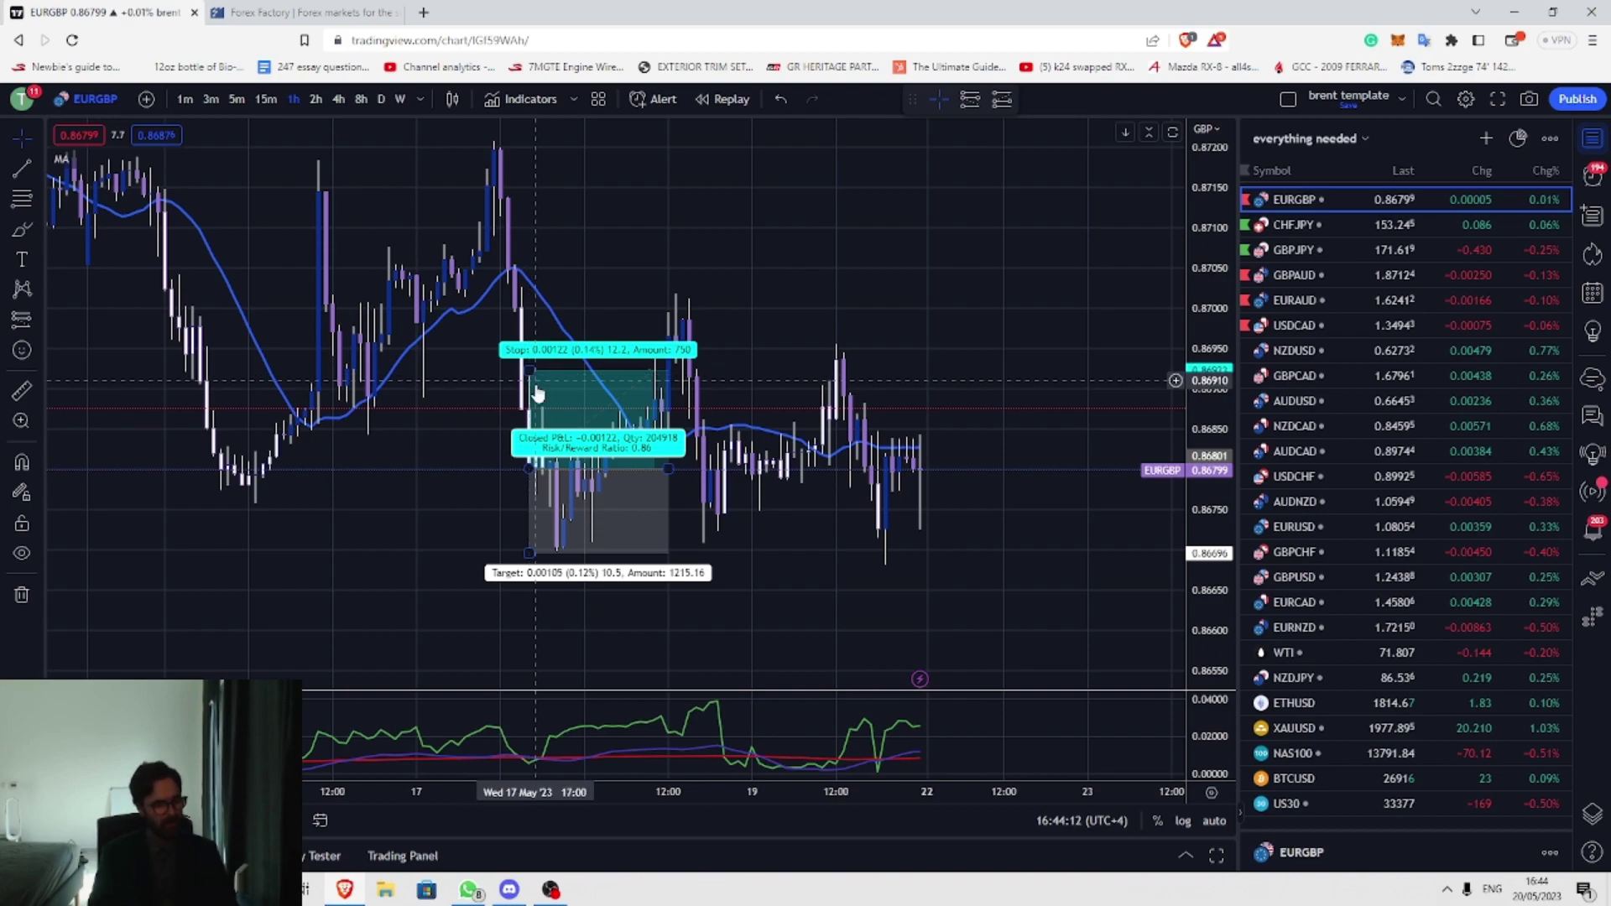
left_click_drag(578, 390, 978, 352)
key("Delete")
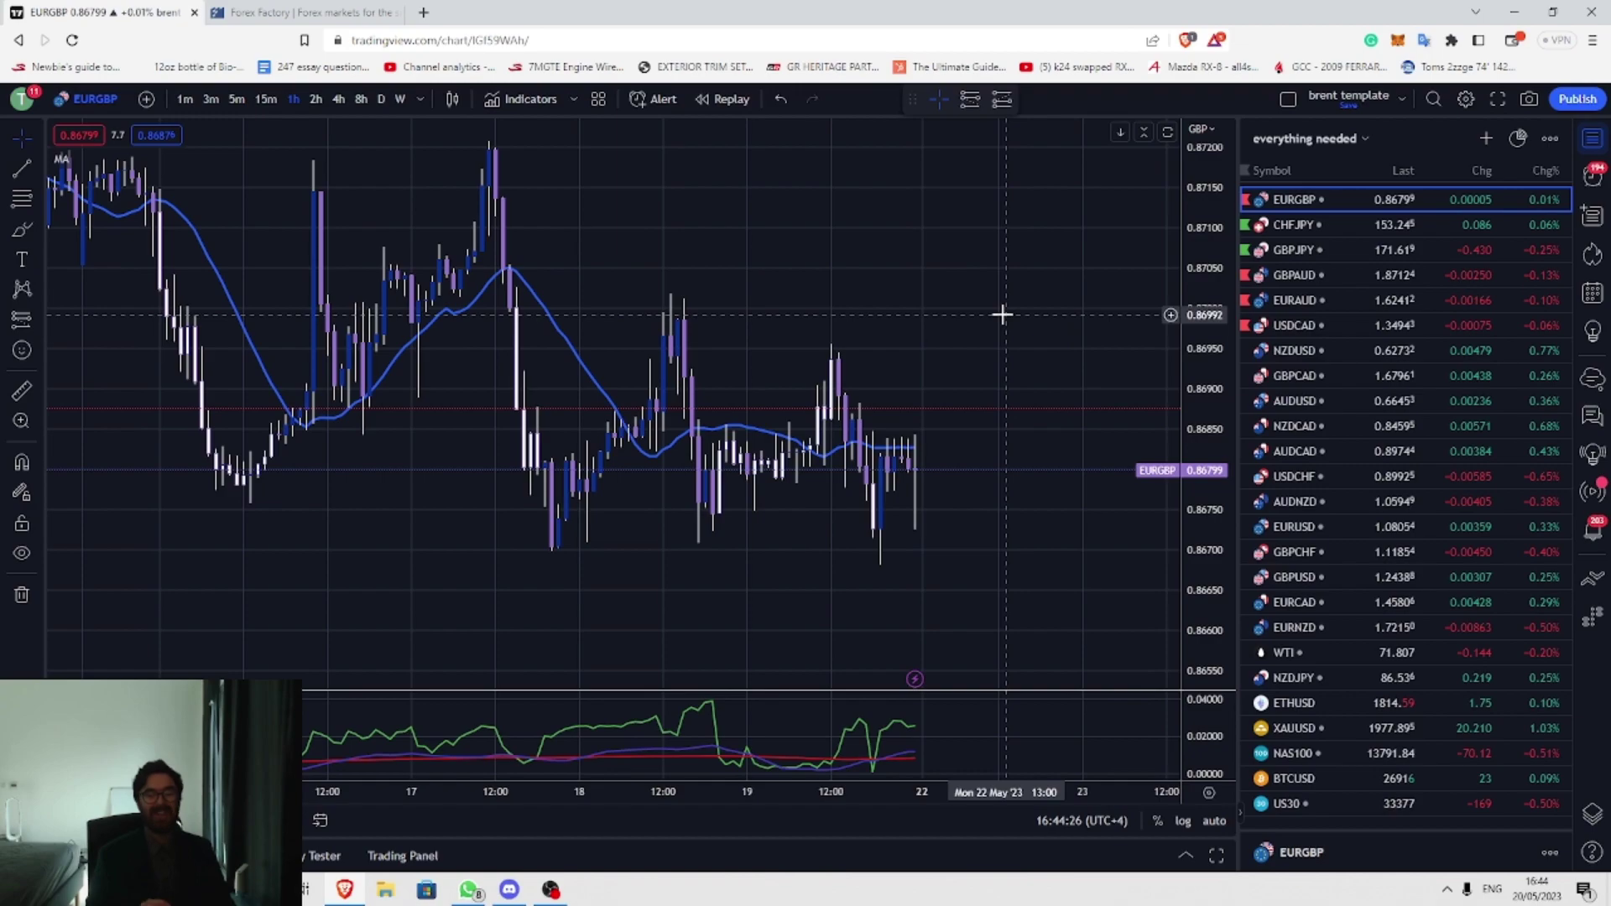
Step: Zoom out to about two weeks of hourly history and refit the price scale
left_click_drag(634, 310, 454, 260)
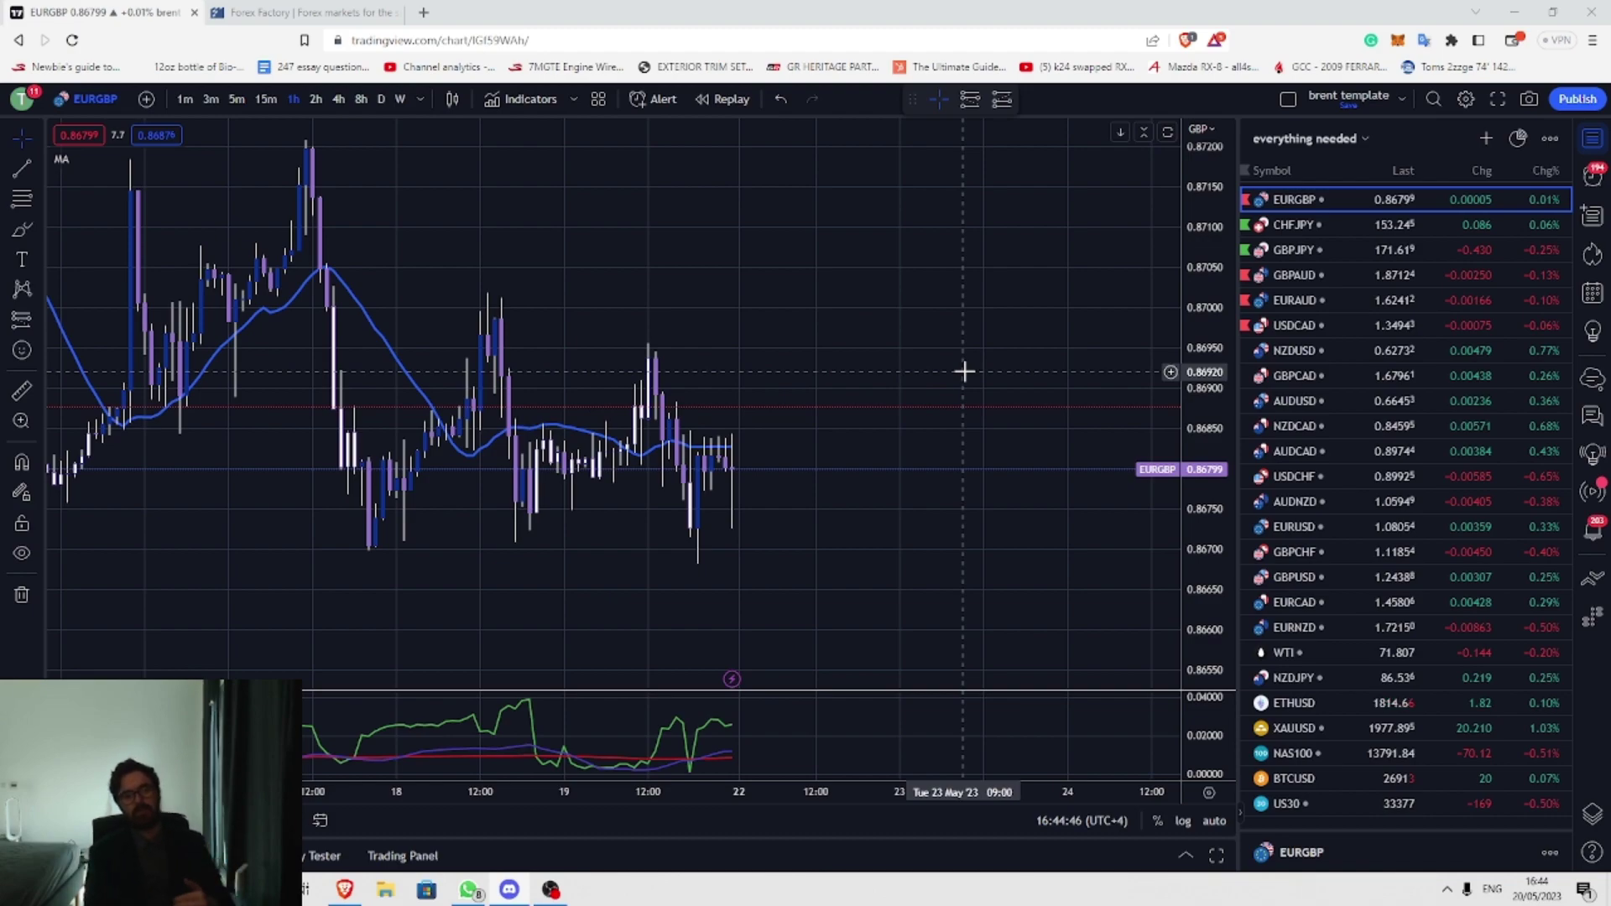
scroll(403, 413, "down", 2)
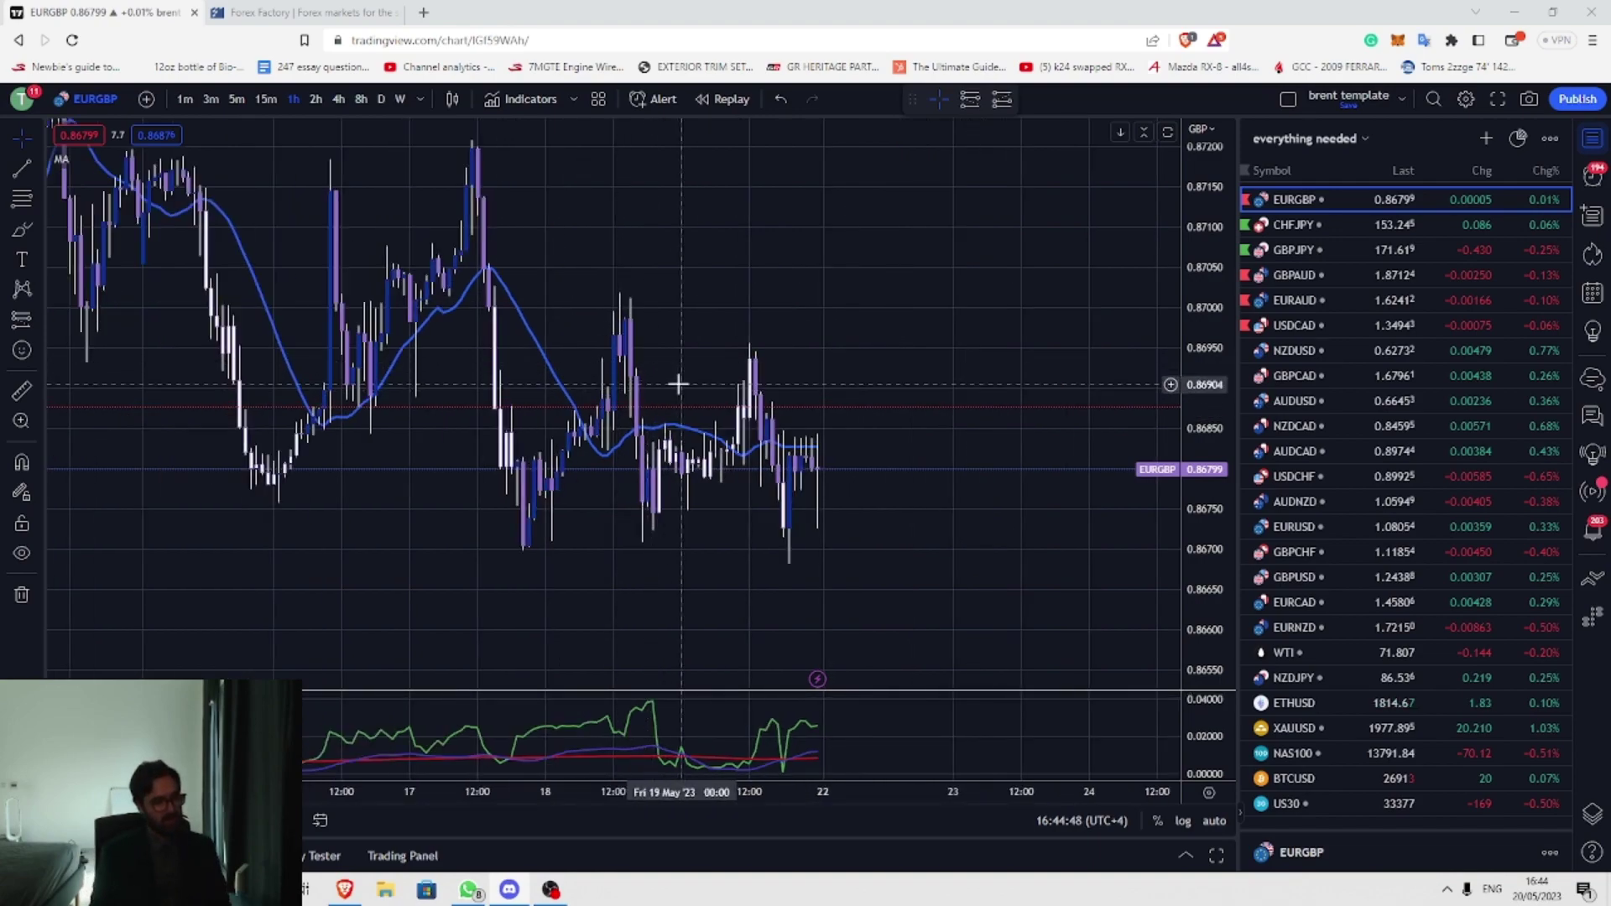
scroll(598, 315, "up", 3)
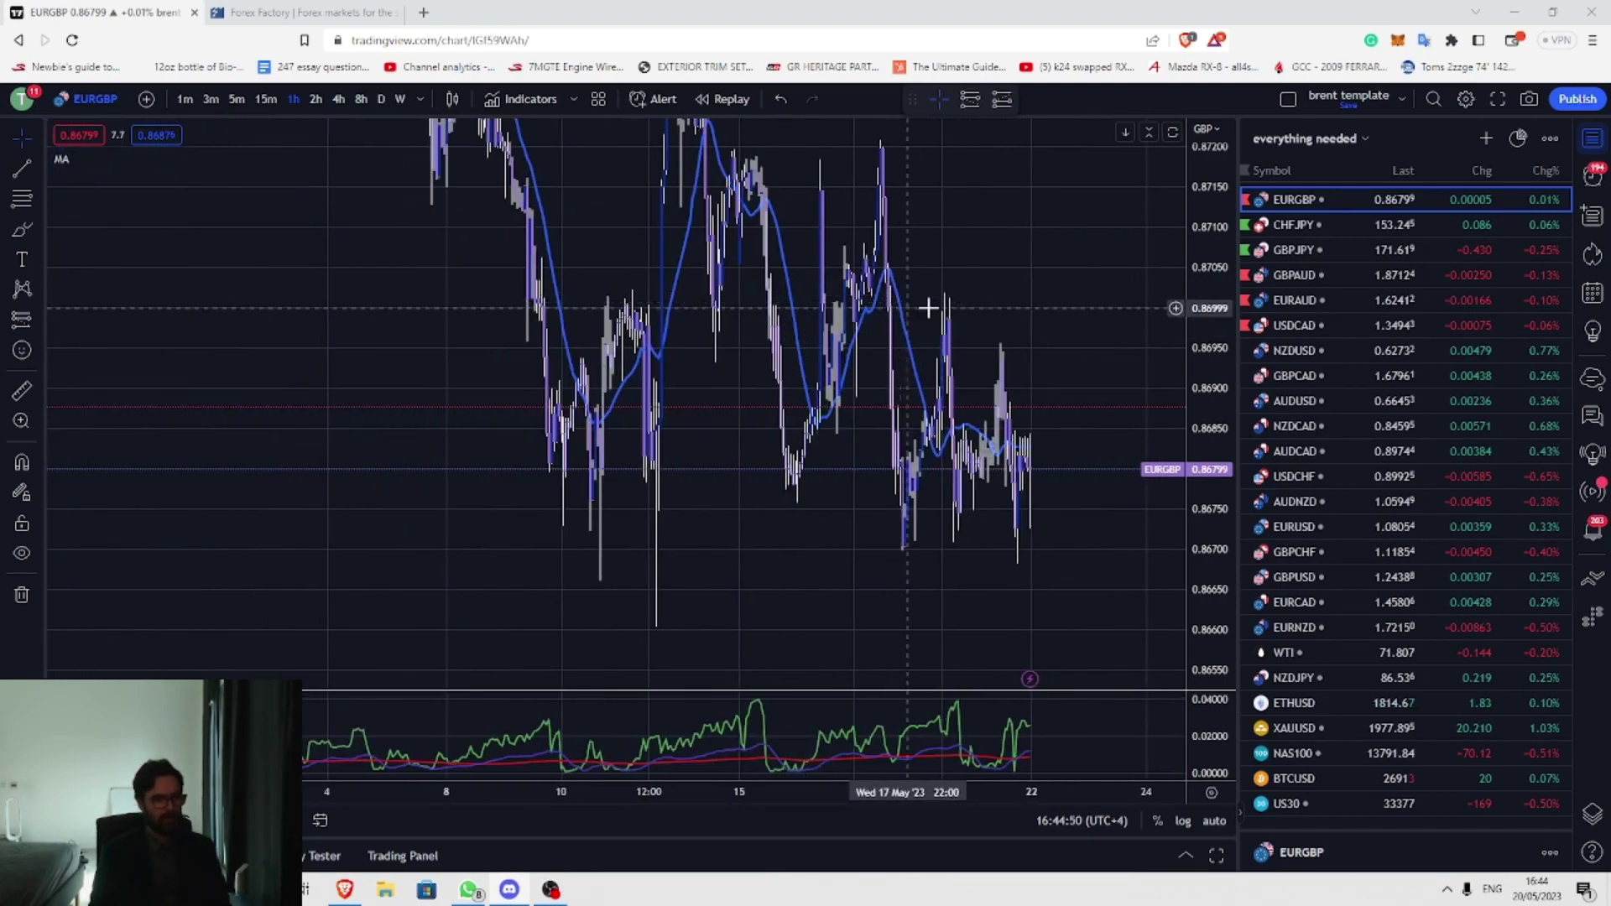
scroll(960, 342, "down", 3)
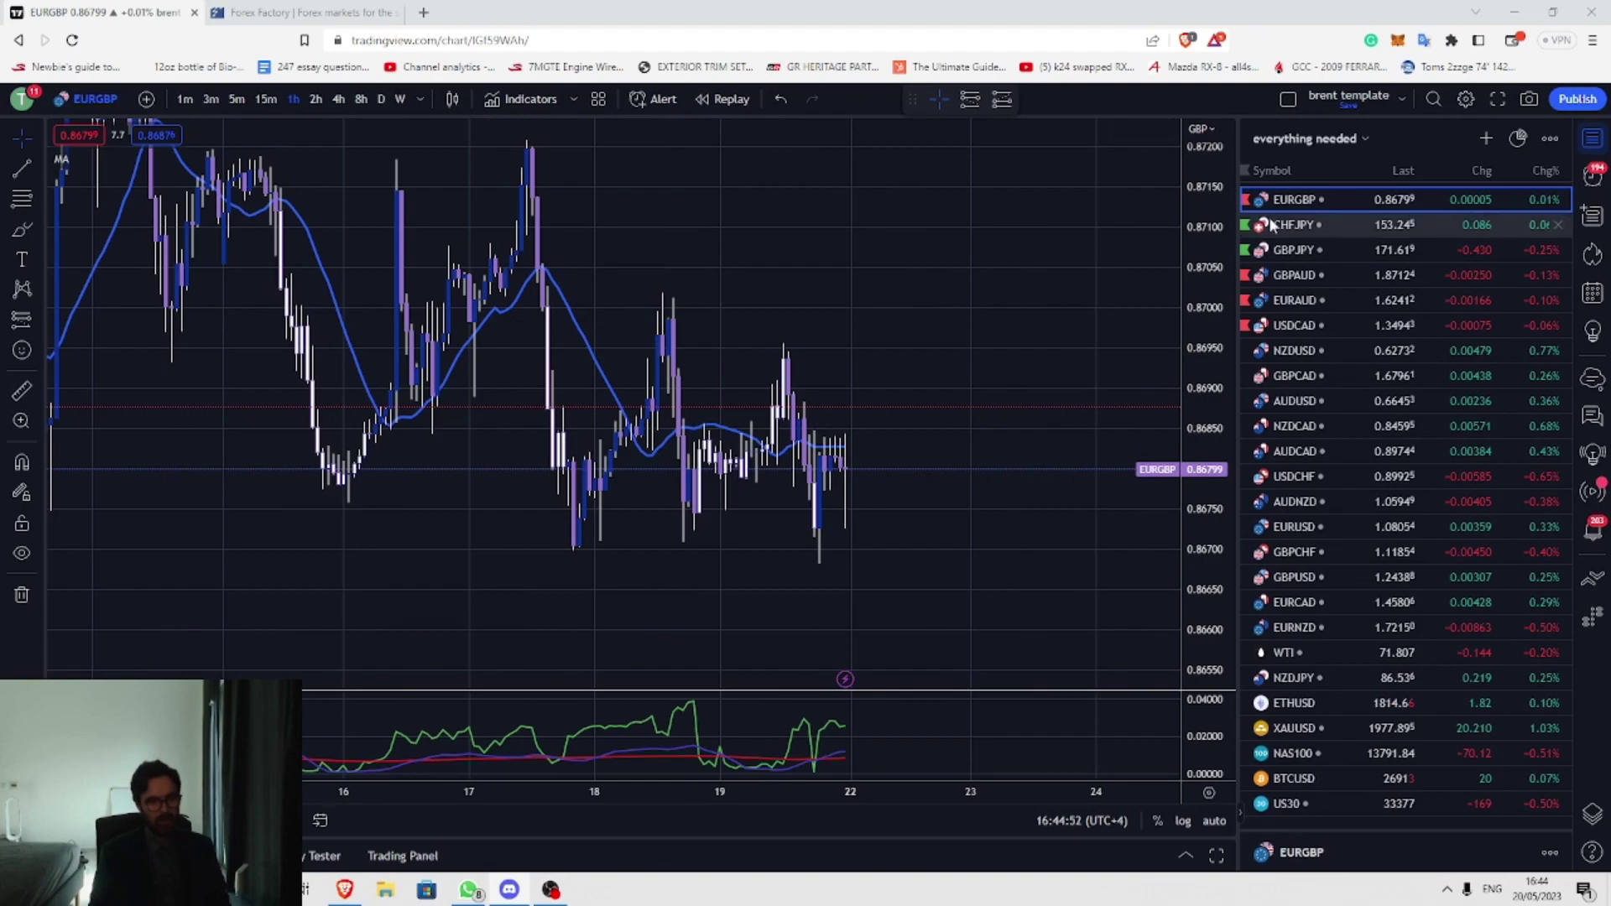
scroll(878, 324, "down", 5)
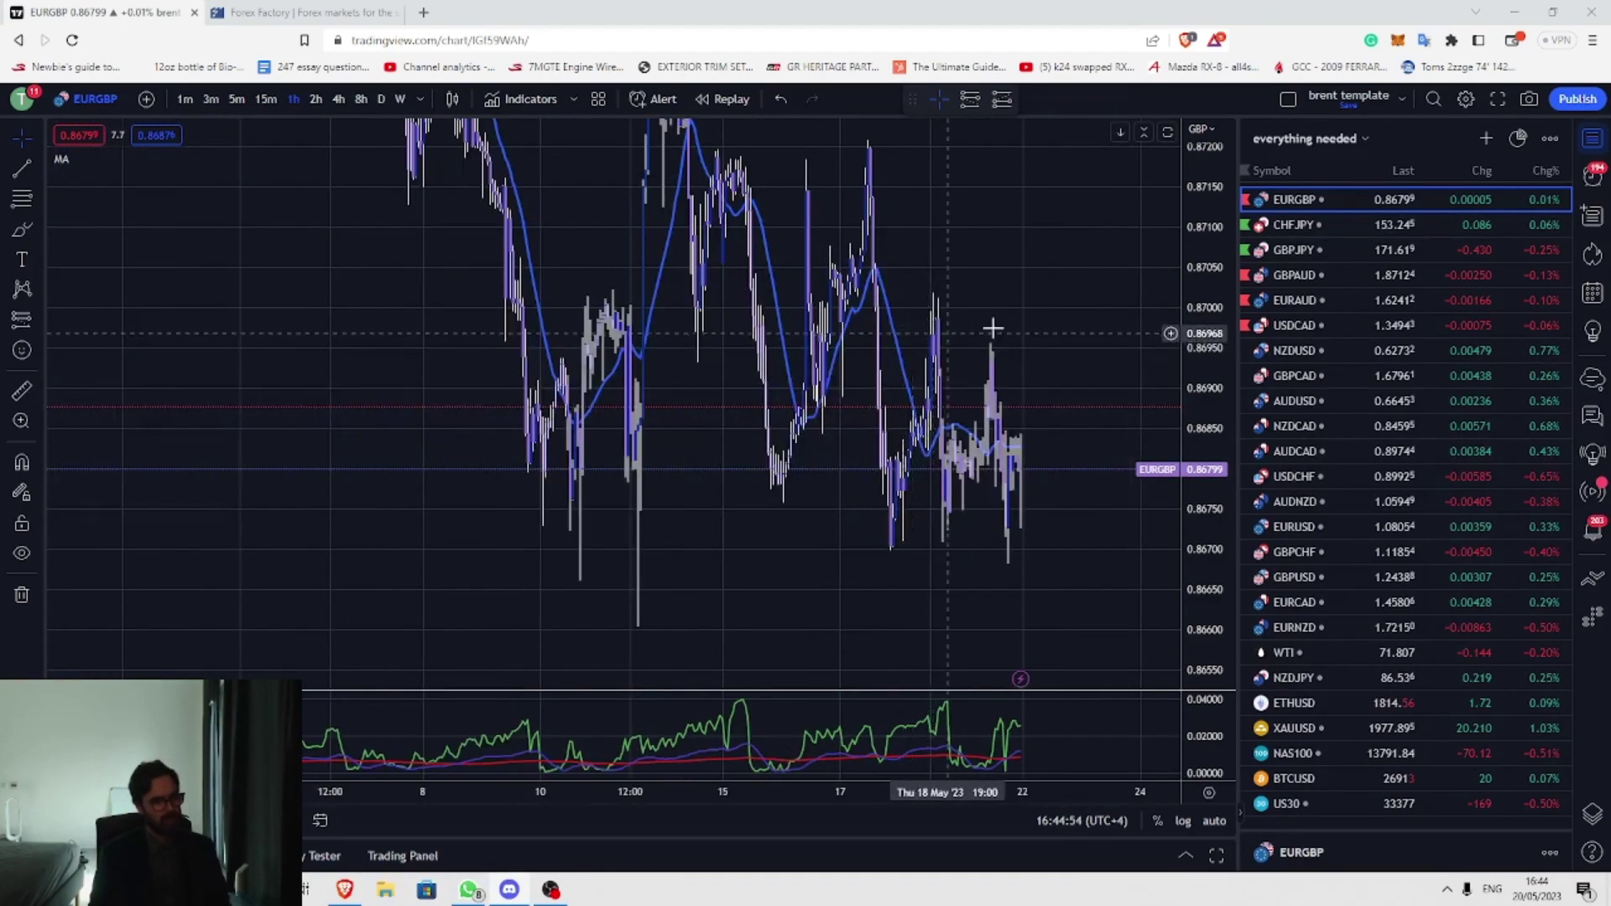
double_click(1208, 186)
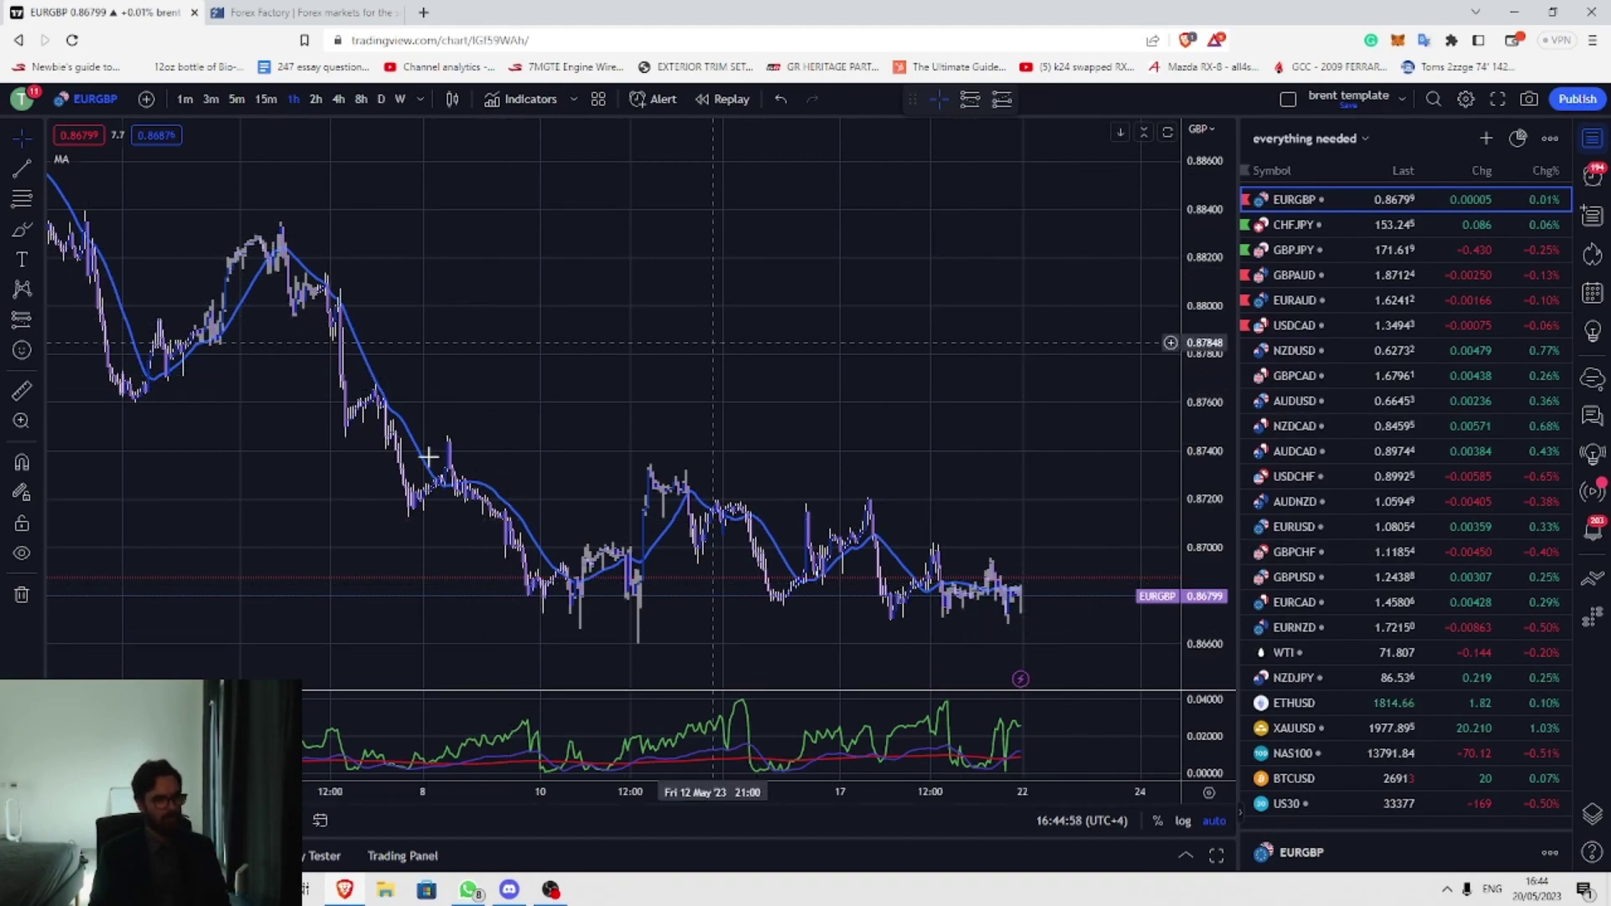
Step: Place a short position at the latest candle and adjust its upper stop level
left_click_drag(867, 417, 788, 396)
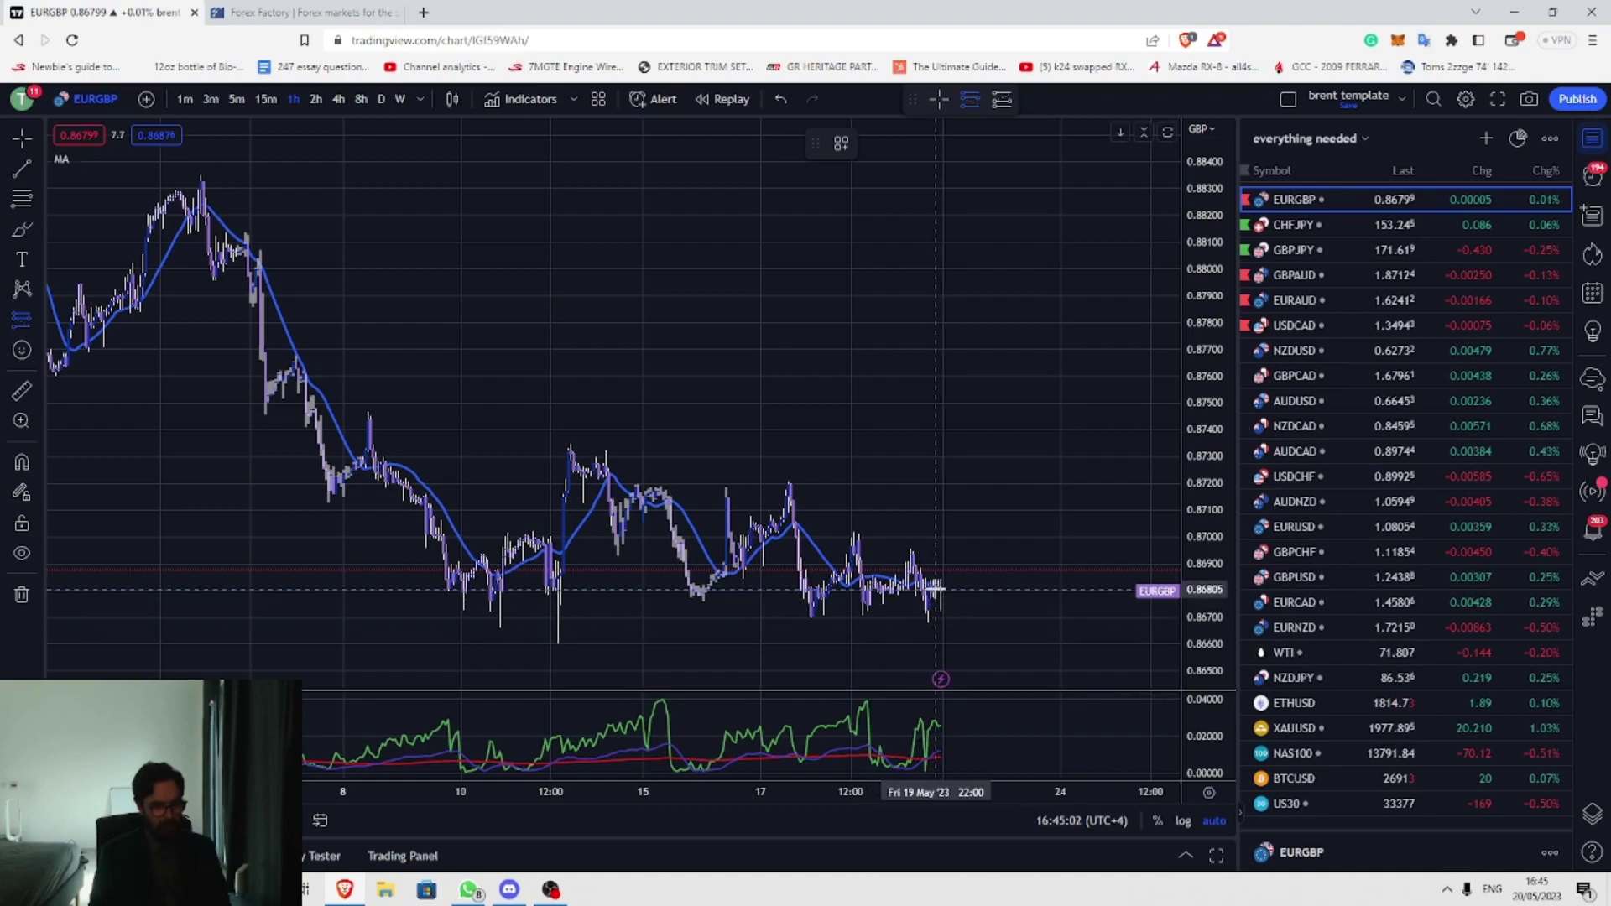
left_click(929, 612)
left_click_drag(938, 504, 938, 574)
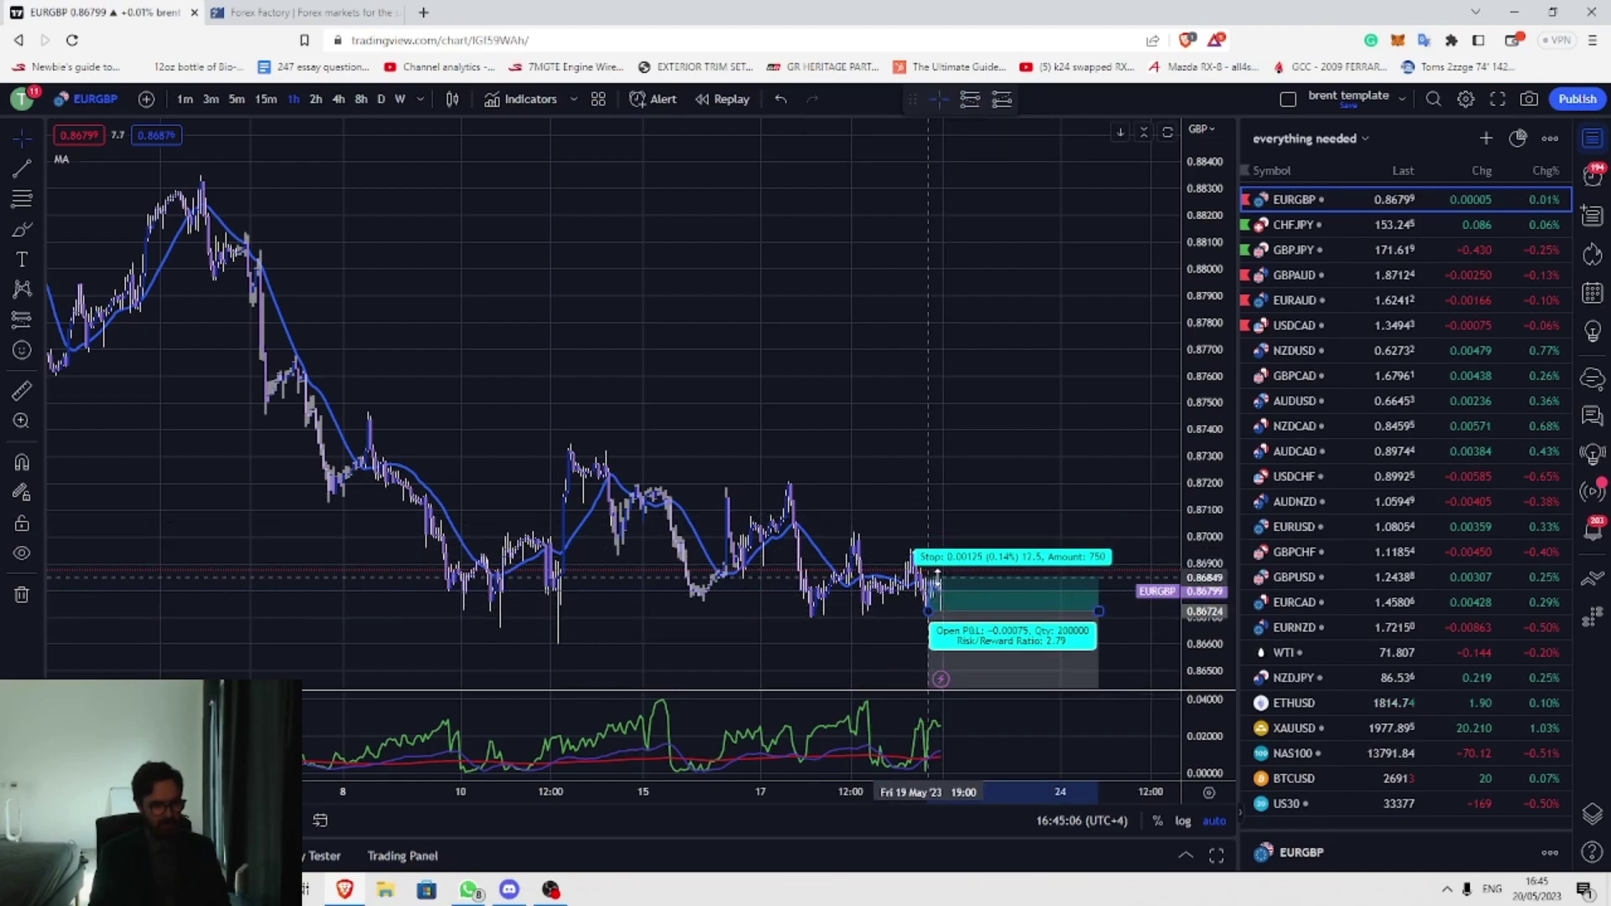
left_click(978, 431)
Step: Move the short's target to 0.86598 for a 1.01 risk/reward, then pan to the latest bars
scroll(1133, 496, "down", 3)
left_click_drag(962, 663, 963, 615)
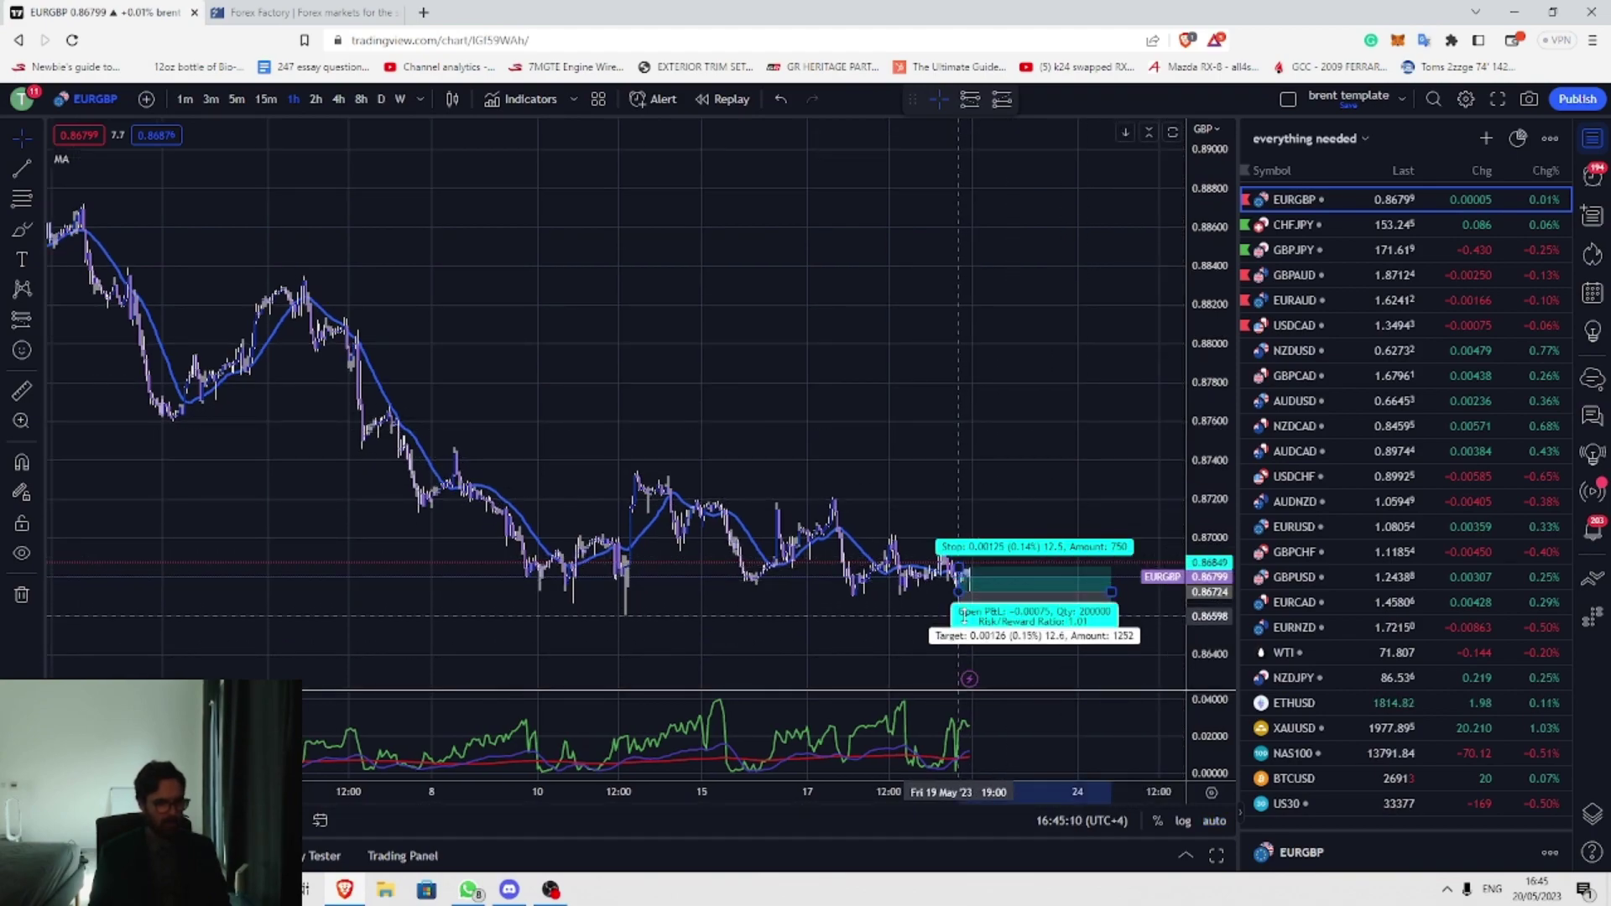
scroll(885, 615, "down", 5)
left_click_drag(897, 624, 745, 428)
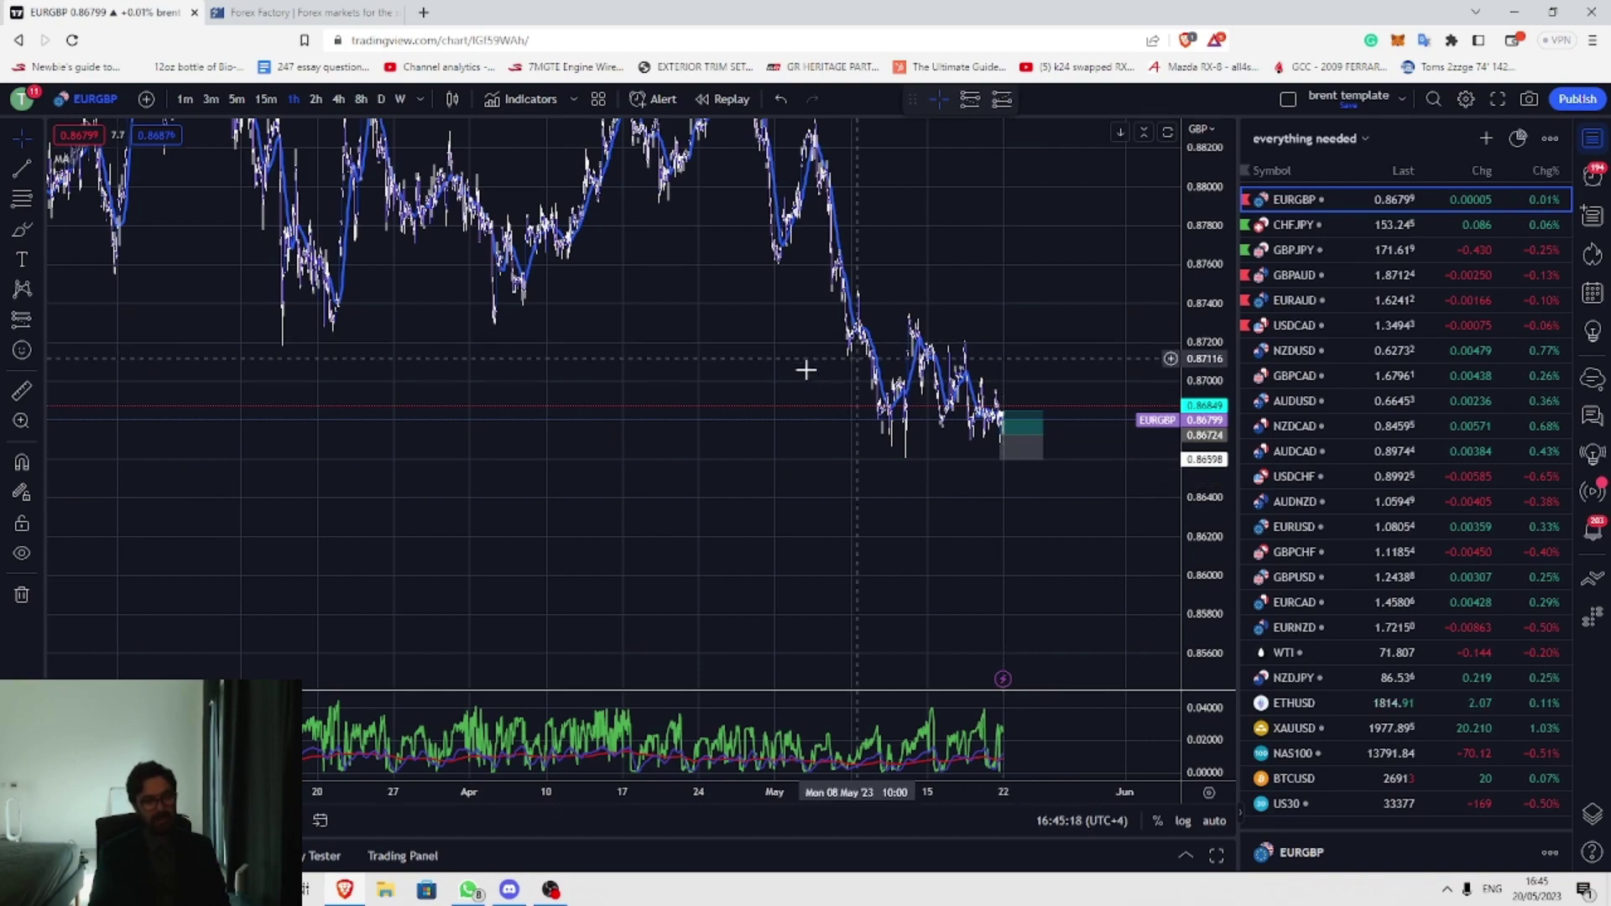
Step: Delete the position drawing and fit the whole price range into view with Alt+R
left_click(1023, 435)
mouse_move(1023, 435)
left_mouse_down()
mouse_move(758, 606)
mouse_move(432, 504)
left_mouse_up()
left_click(1010, 144)
scroll(654, 476, "down", 2)
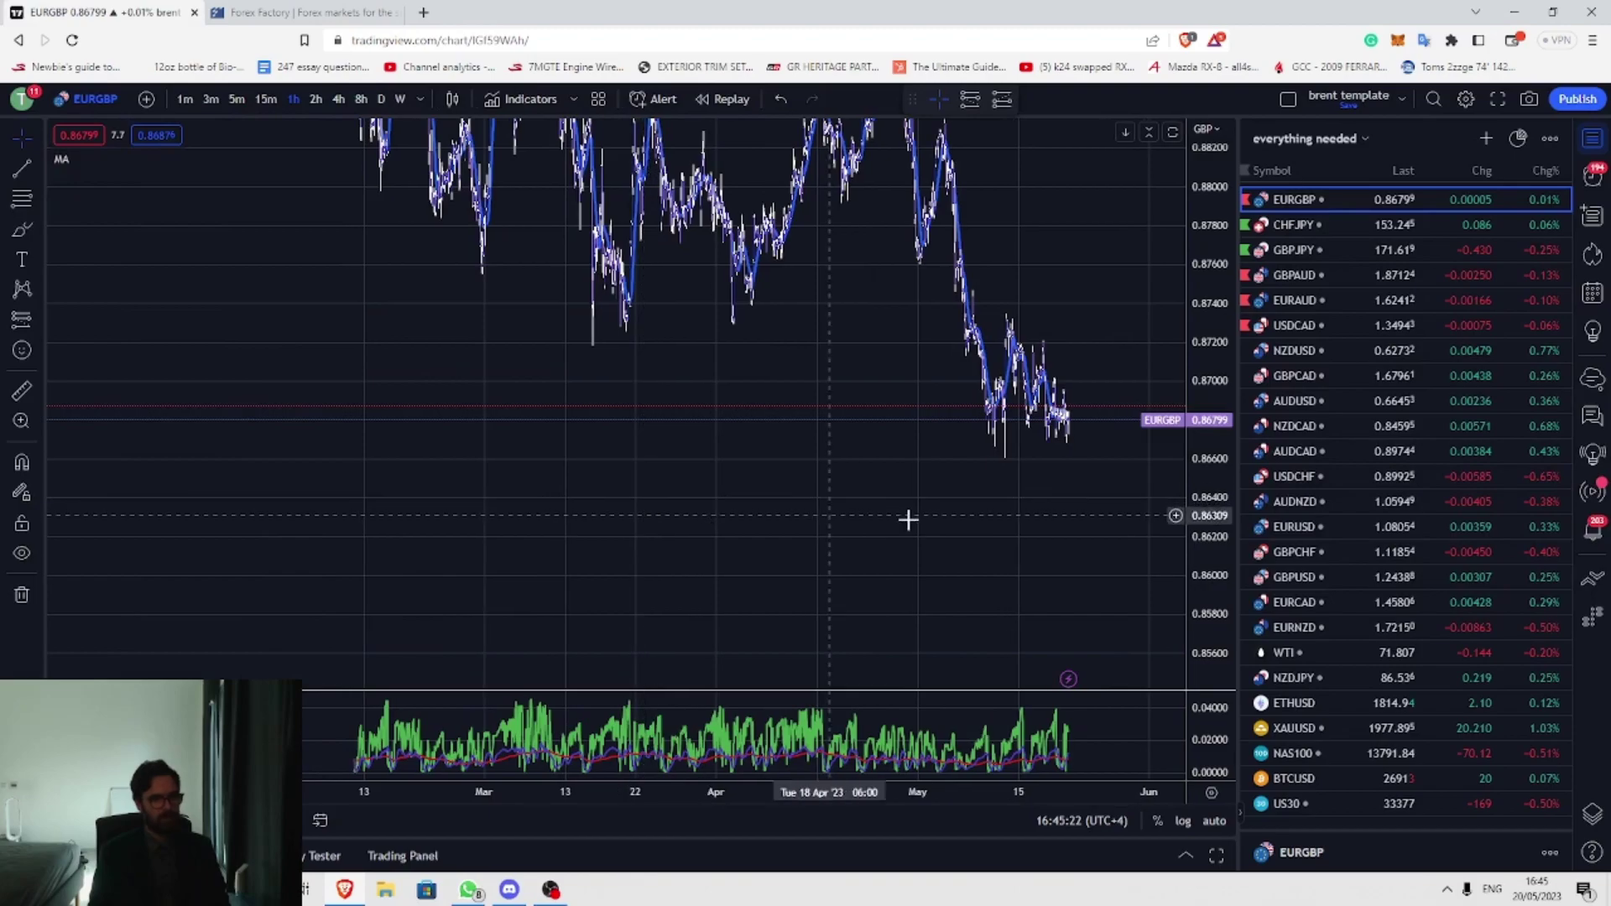
key("alt+r")
Step: Pan to the latest days and switch EURGBP to 15-minute candles
scroll(942, 339, "up", 6)
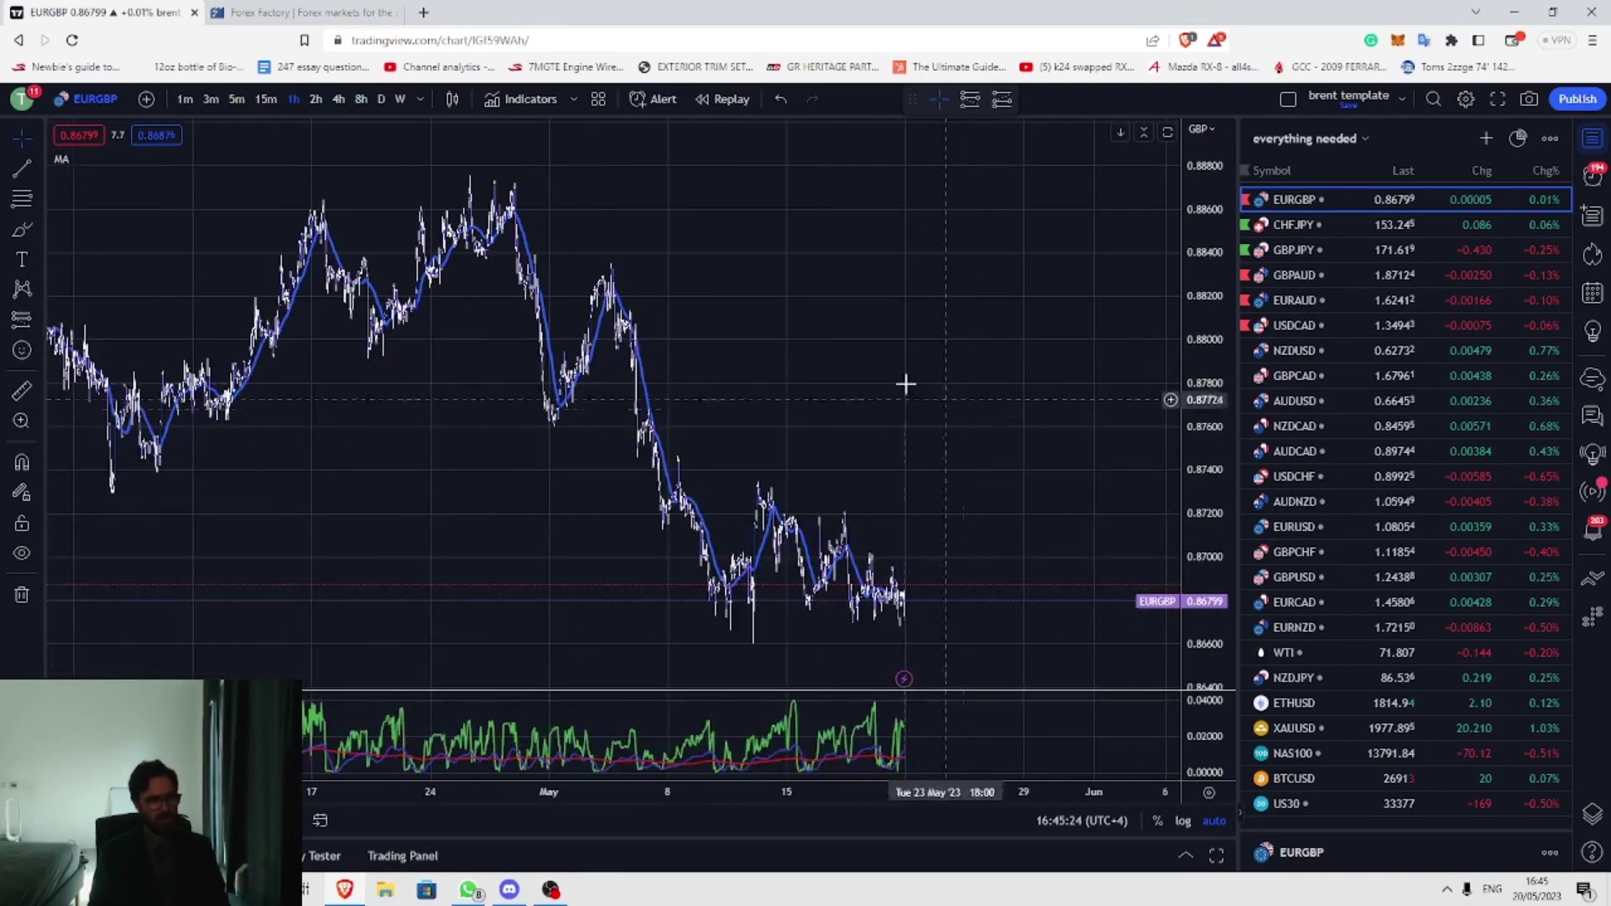
left_click_drag(592, 376, 918, 235)
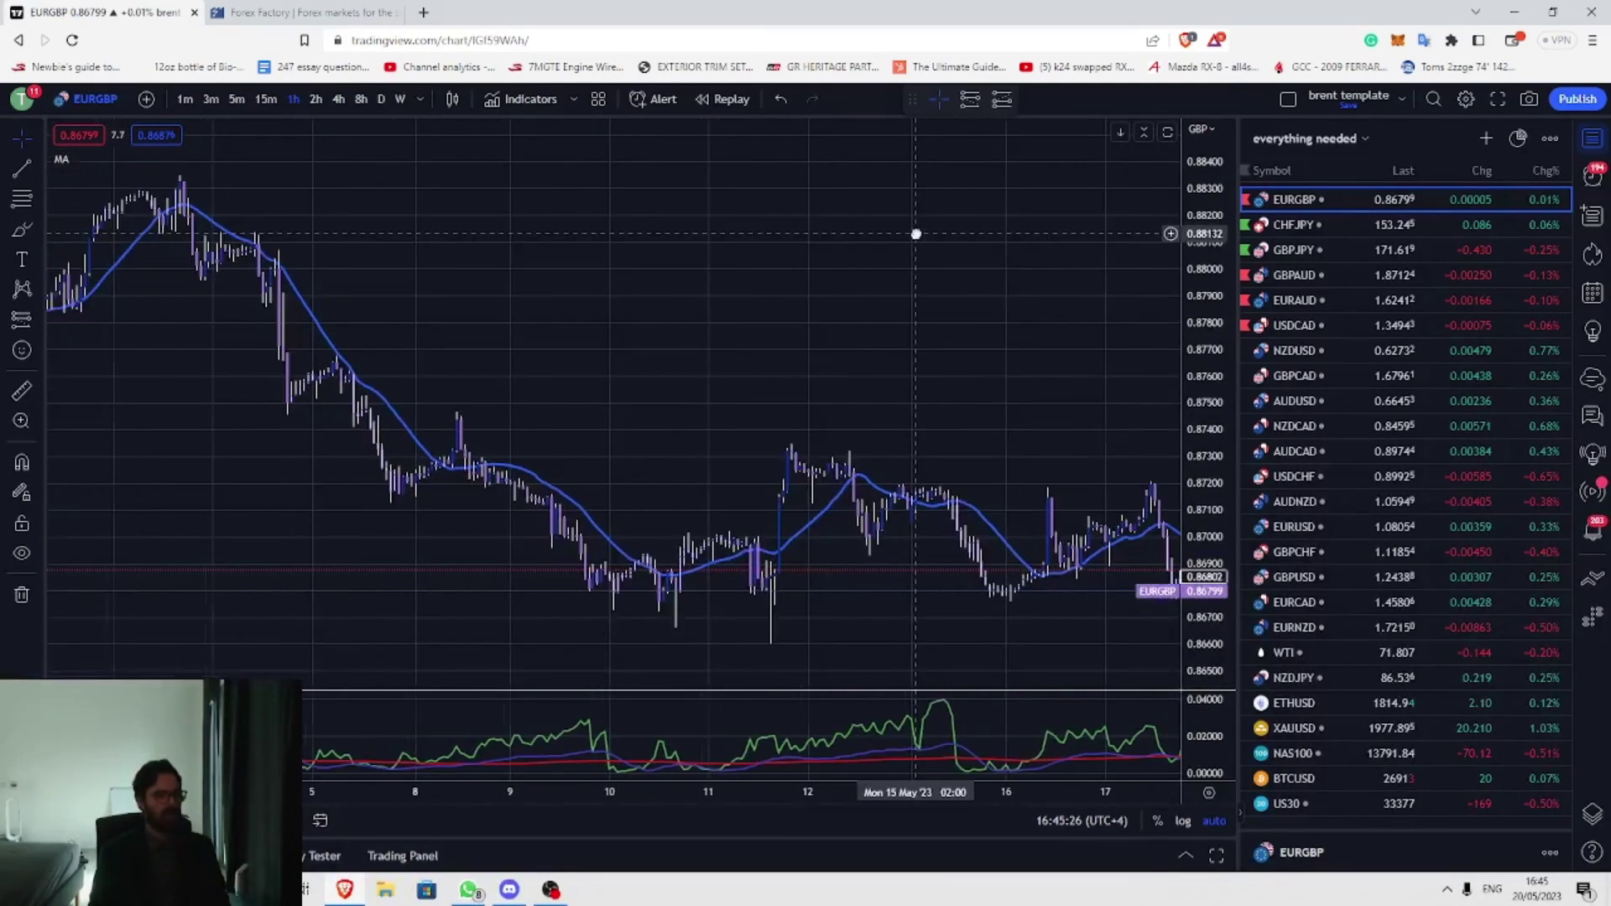
scroll(928, 338, "up", 3)
left_click_drag(1016, 333, 741, 294)
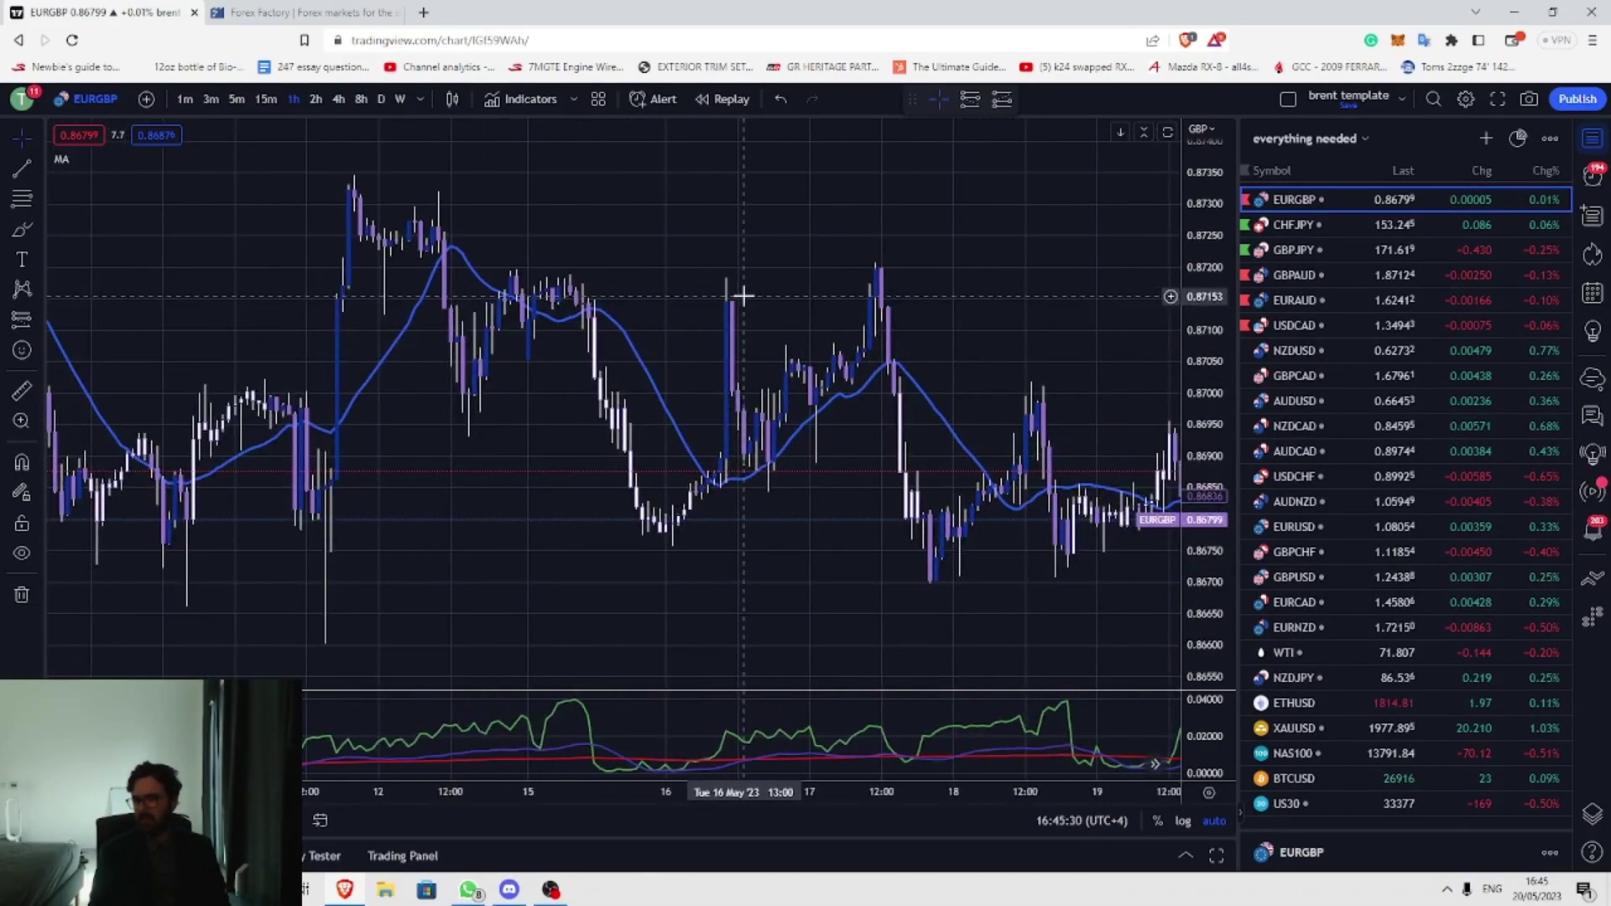
scroll(817, 395, "up", 3)
left_click_drag(515, 352, 707, 351)
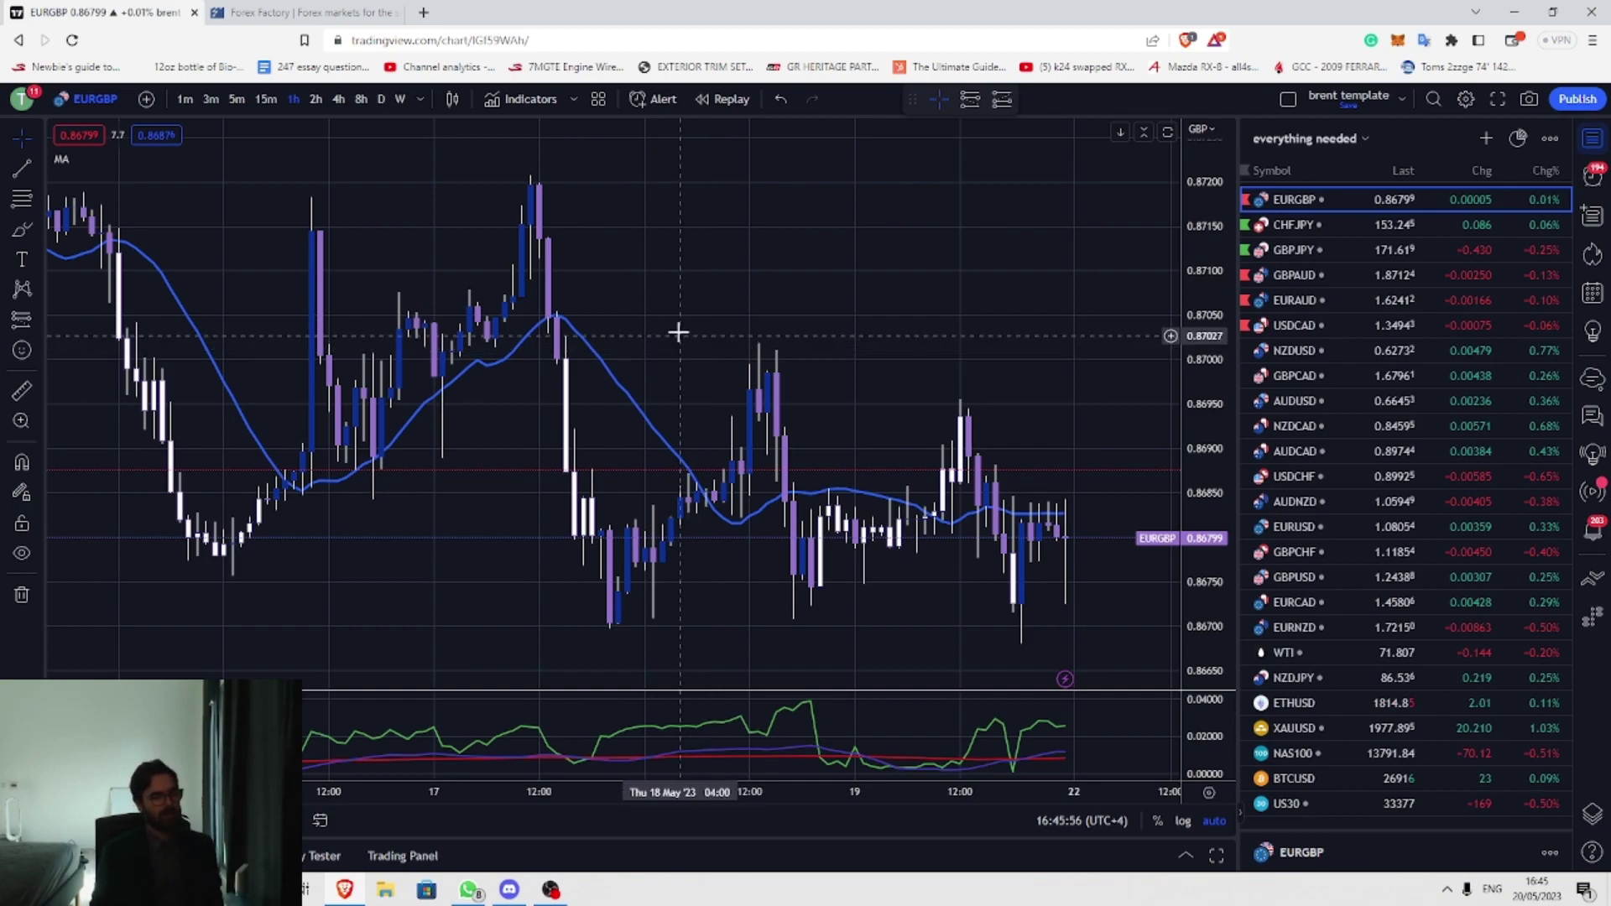
left_click(256, 99)
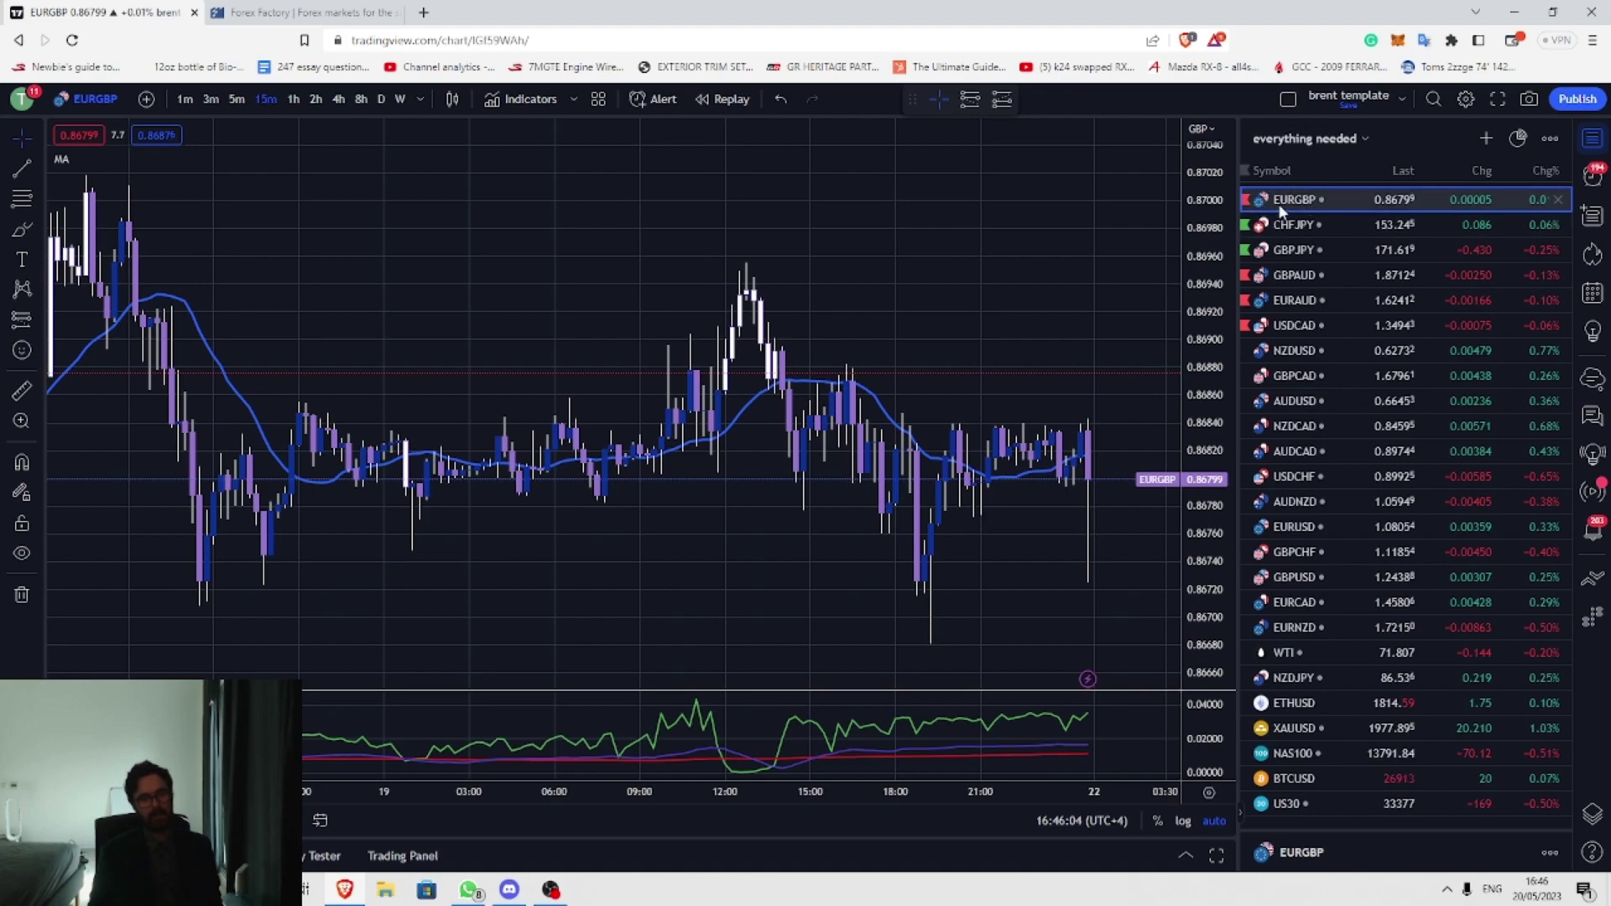
Step: Place a narrowed long position near 0.86886 with a raised stop, giving 1.29 risk/reward
left_click(20, 324)
left_click(101, 324)
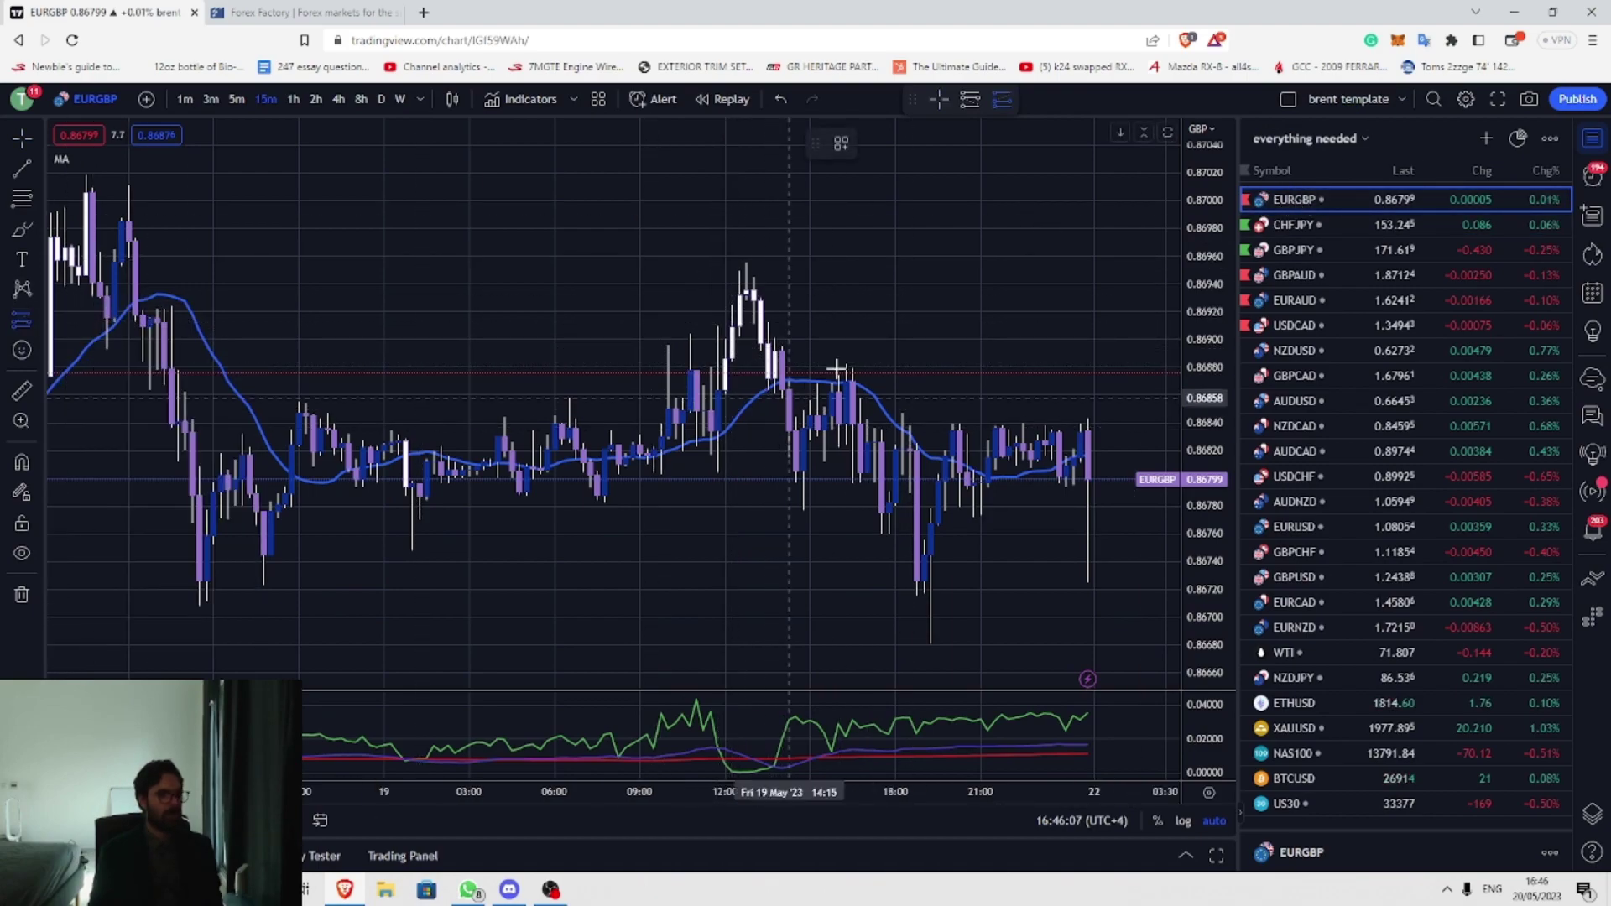
left_click(727, 359)
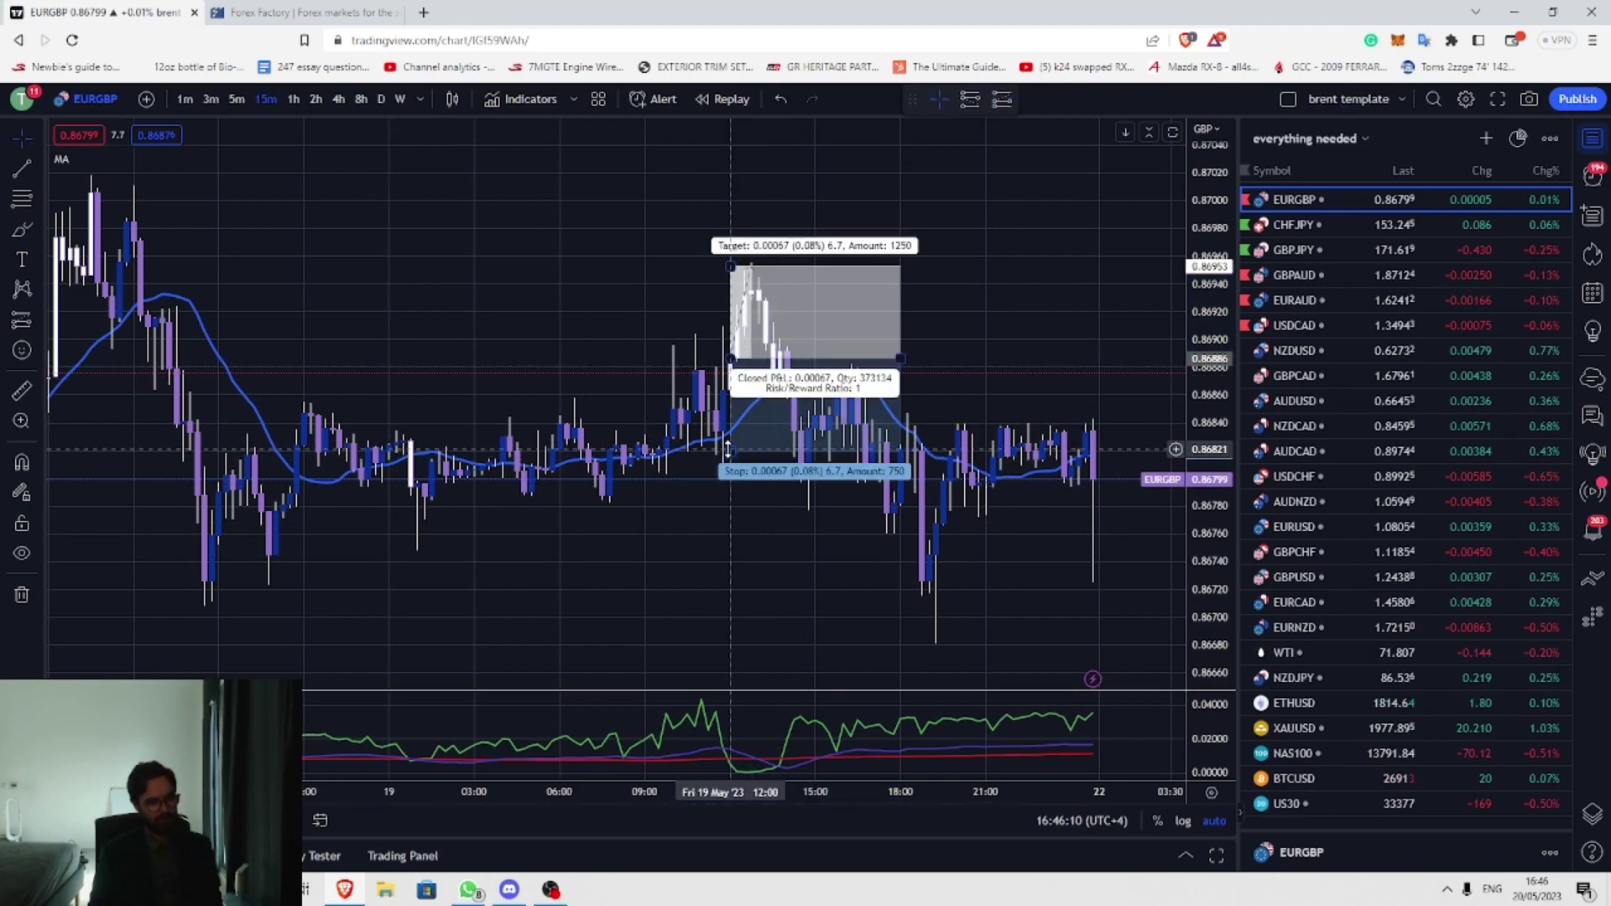
left_click_drag(733, 443, 730, 431)
left_click_drag(899, 357, 777, 357)
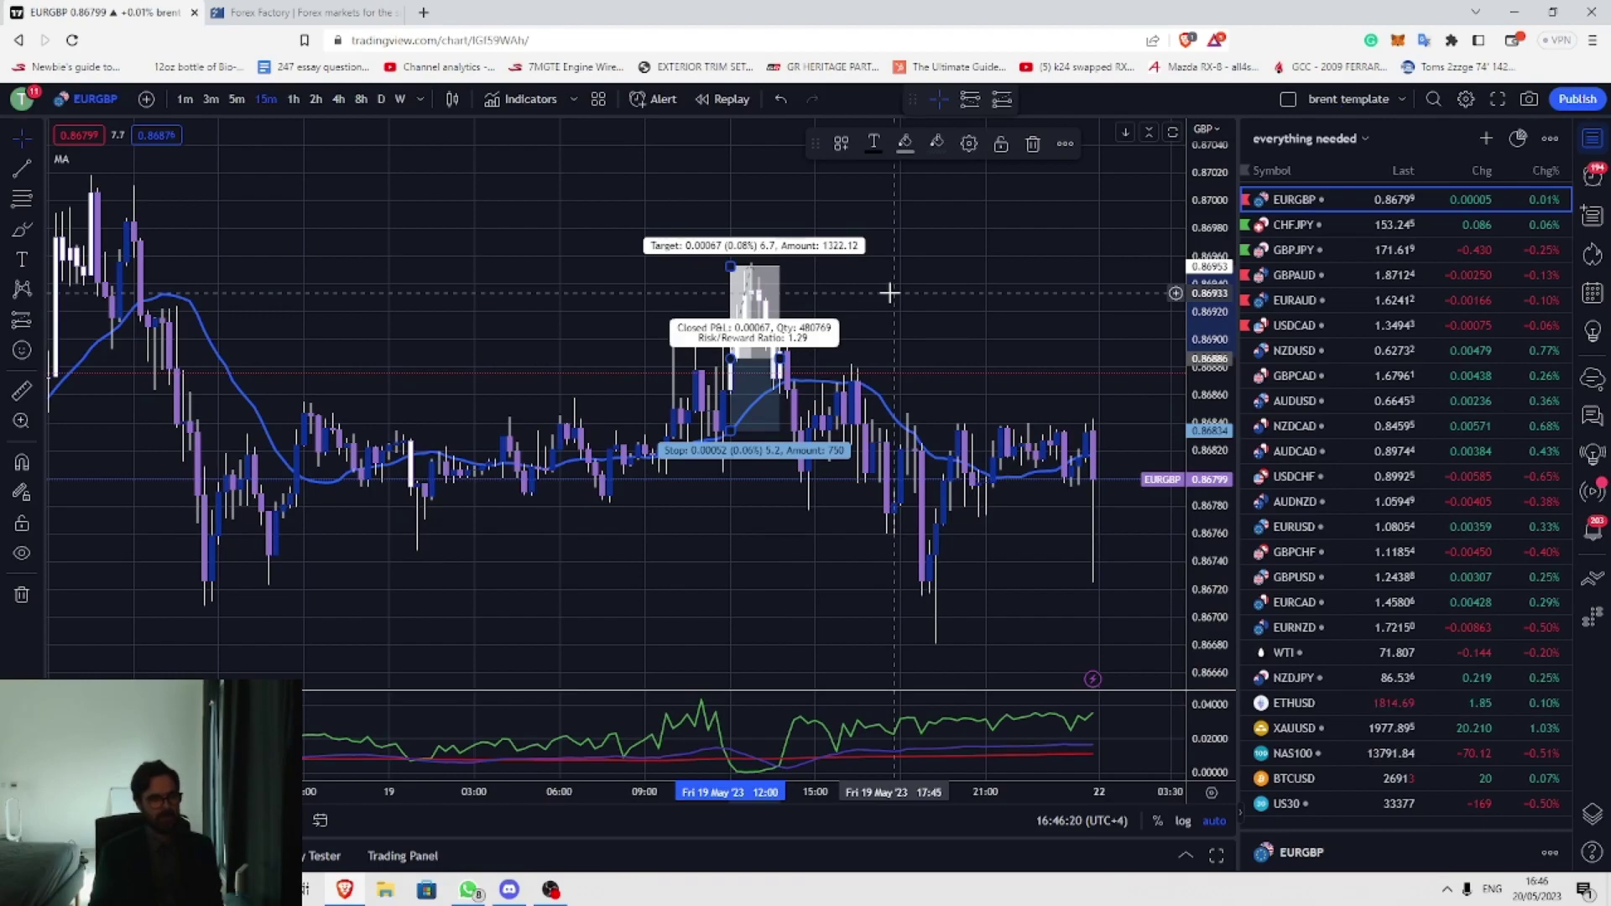
scroll(890, 292, "down", 5)
scroll(929, 277, "up", 6)
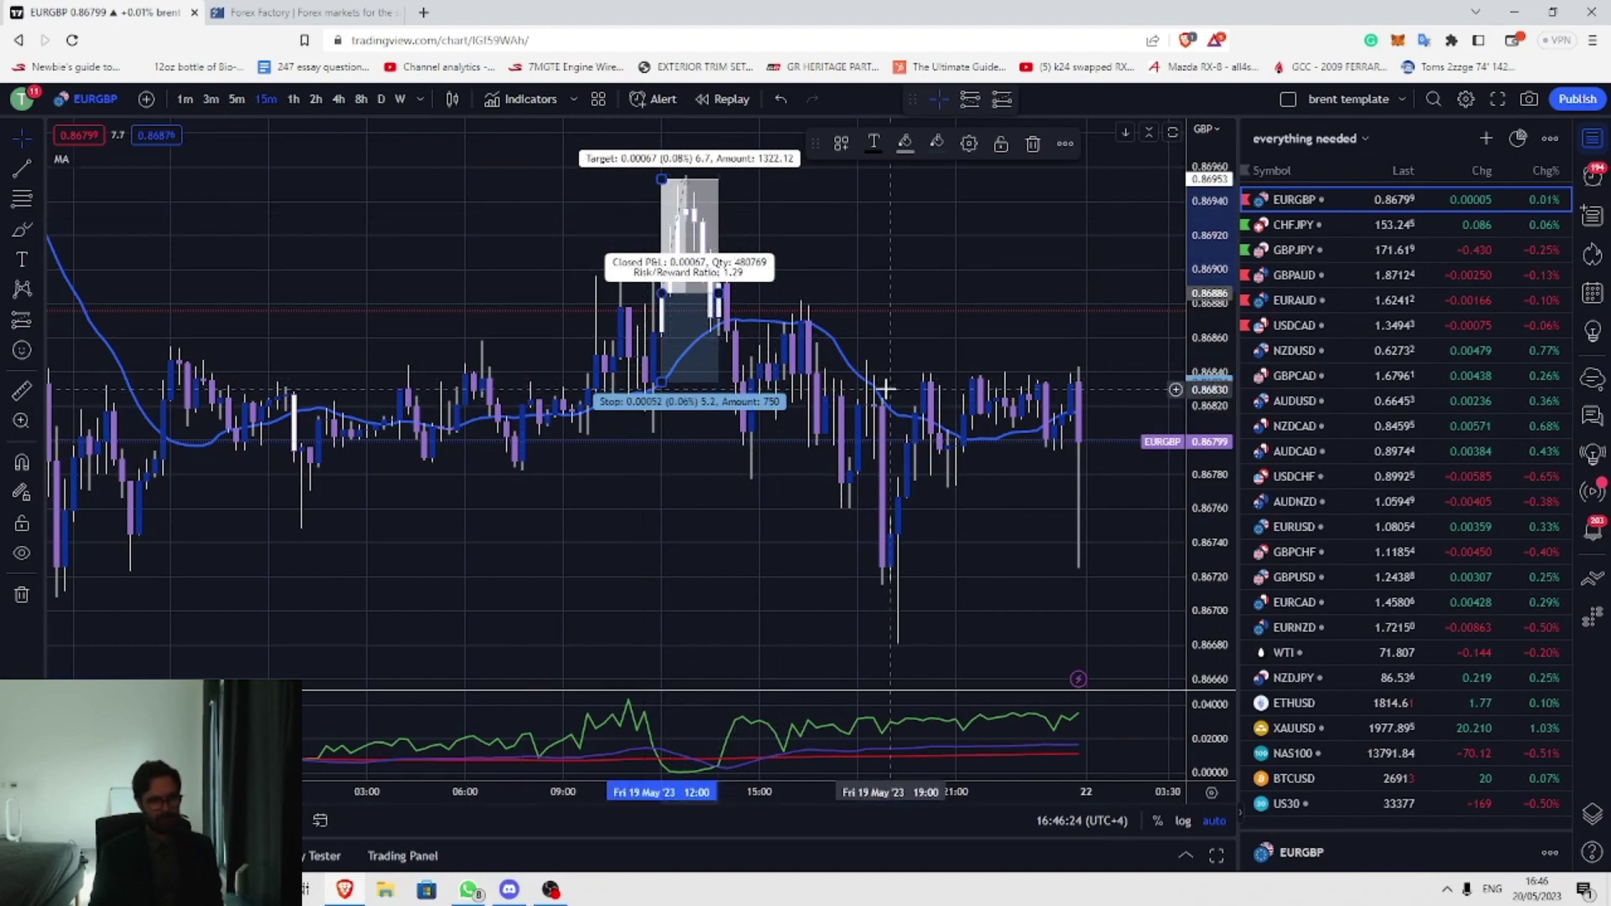
Step: Delete the long position drawing from the EURGBP chart, leaving space after the last candle
left_click(1028, 148)
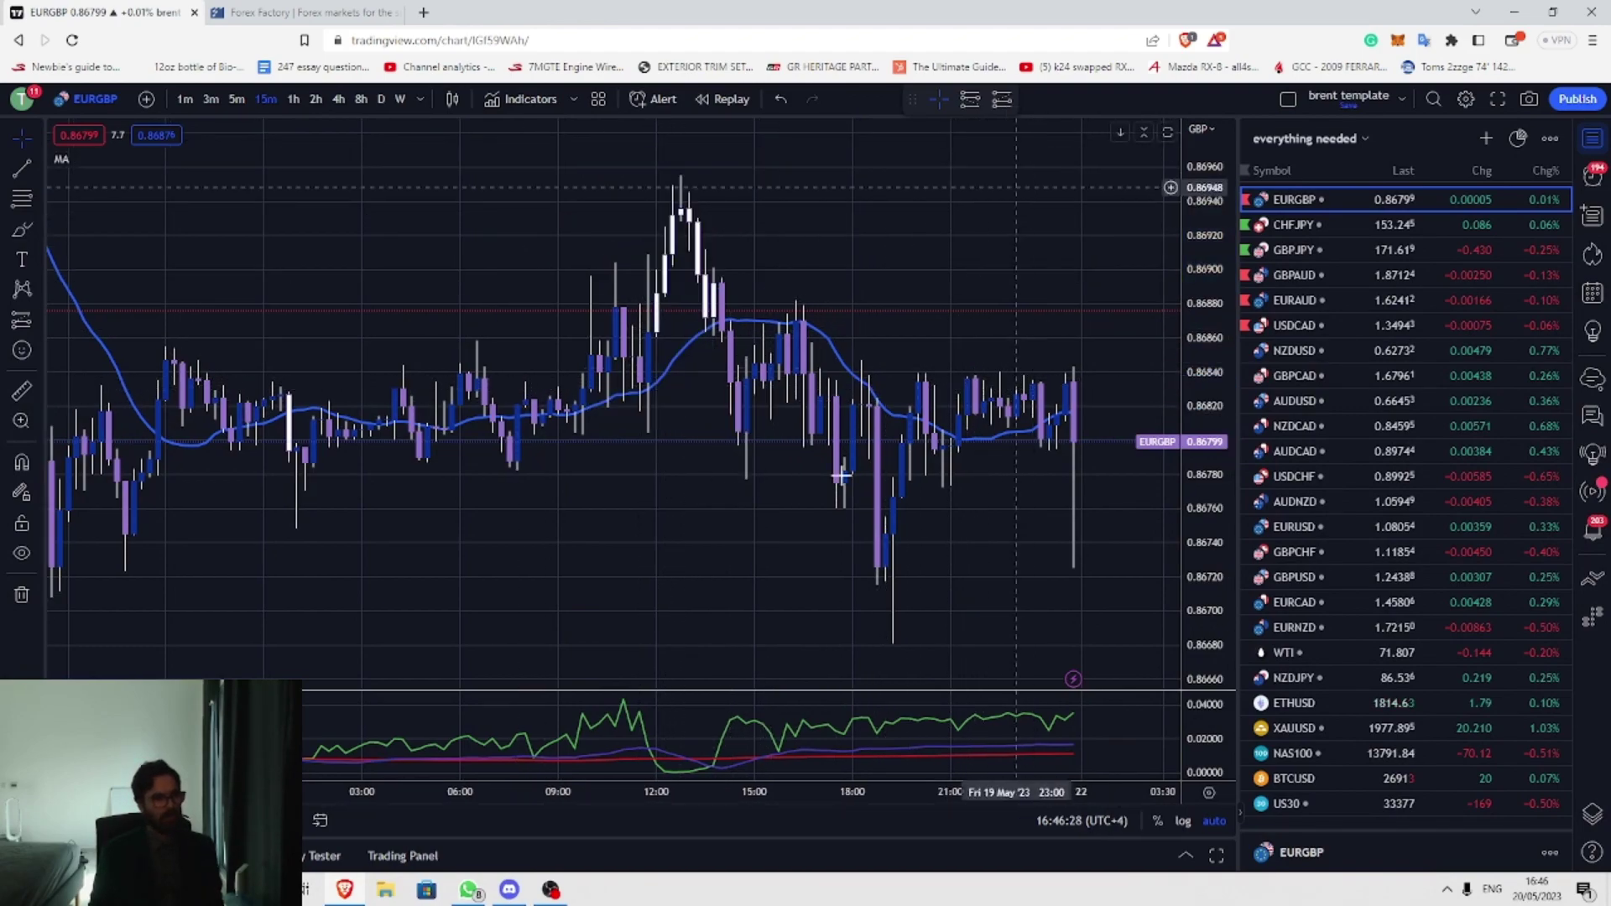
scroll(1054, 360, "down", 5)
scroll(924, 353, "up", 3)
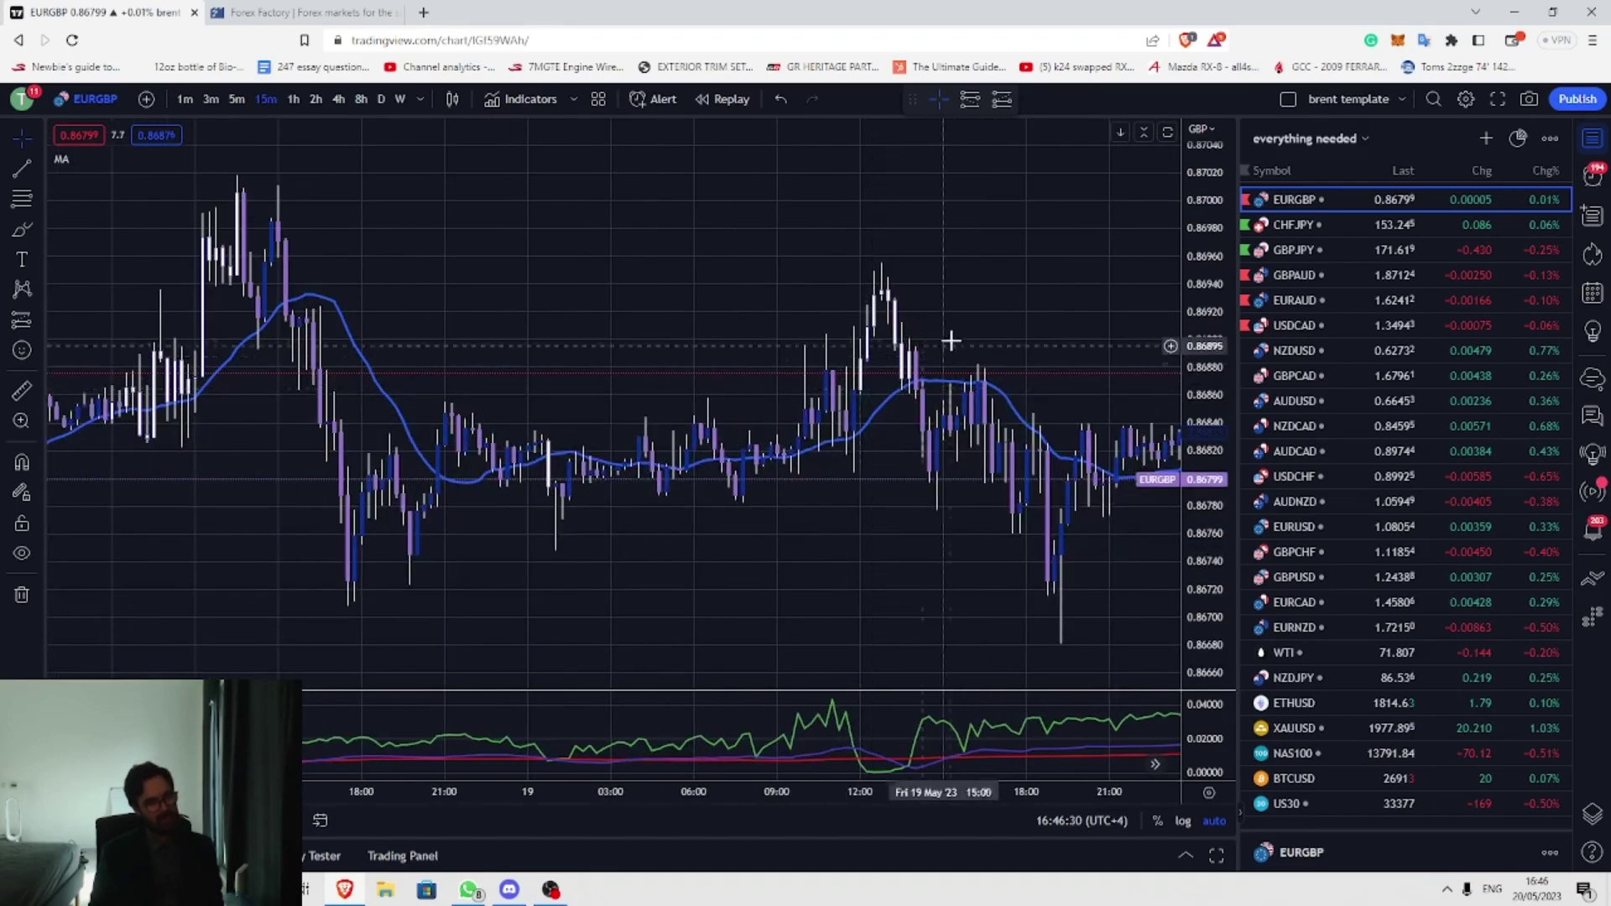
left_click_drag(957, 335, 690, 338)
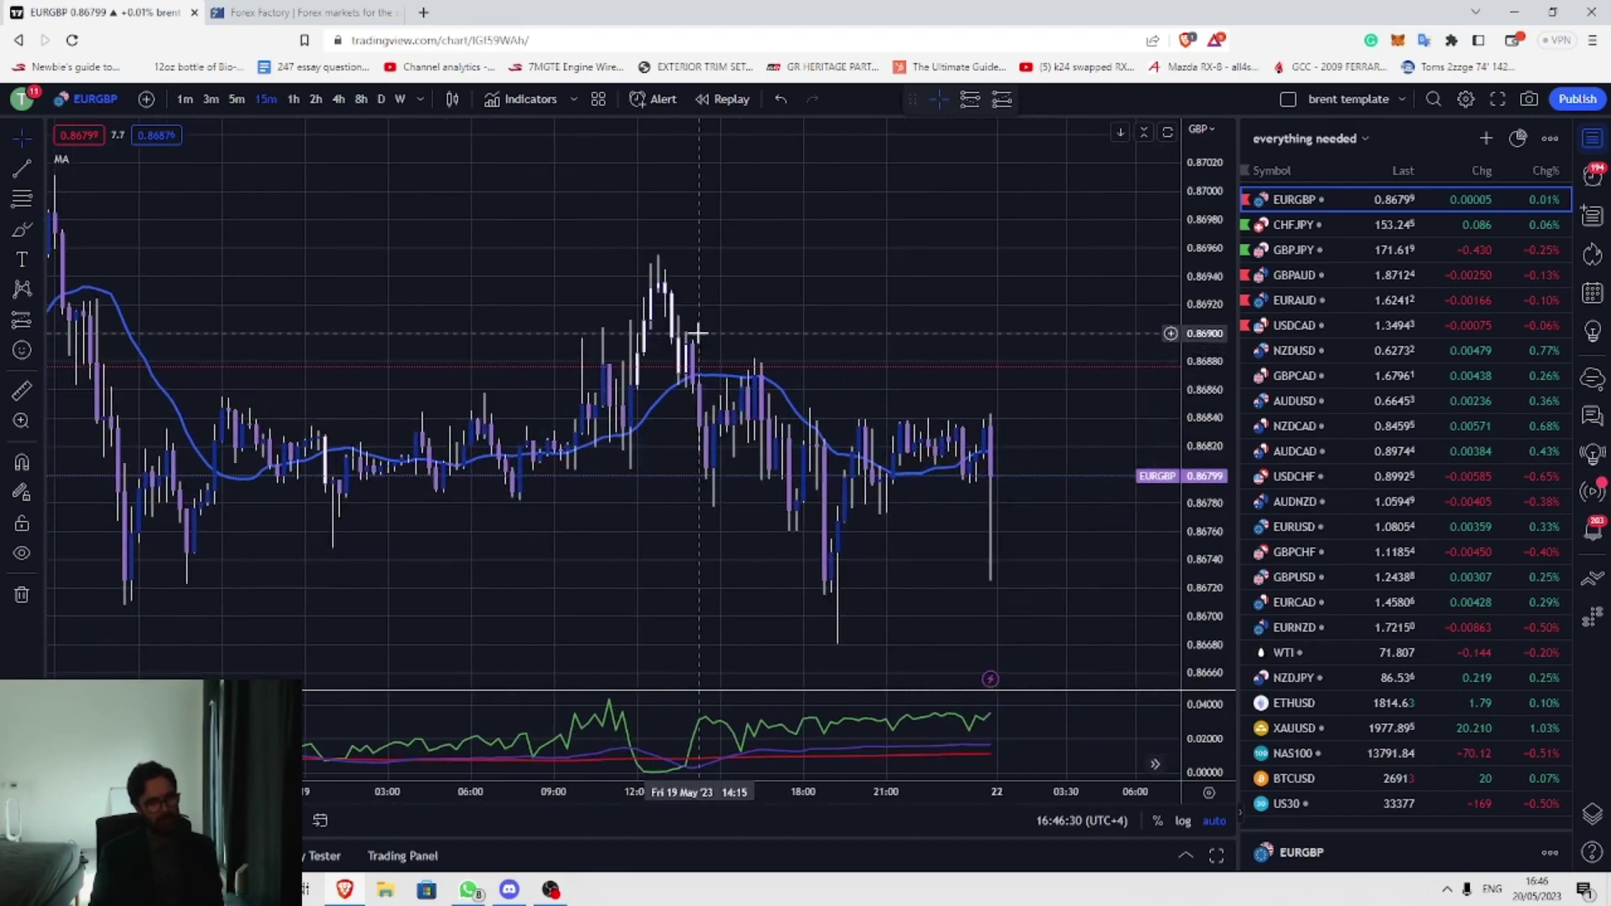
Step: Put EURGBP on 5-minute candles, briefly comparing 1-hour before returning to 5m
left_click(236, 99)
scroll(709, 467, "down", 3)
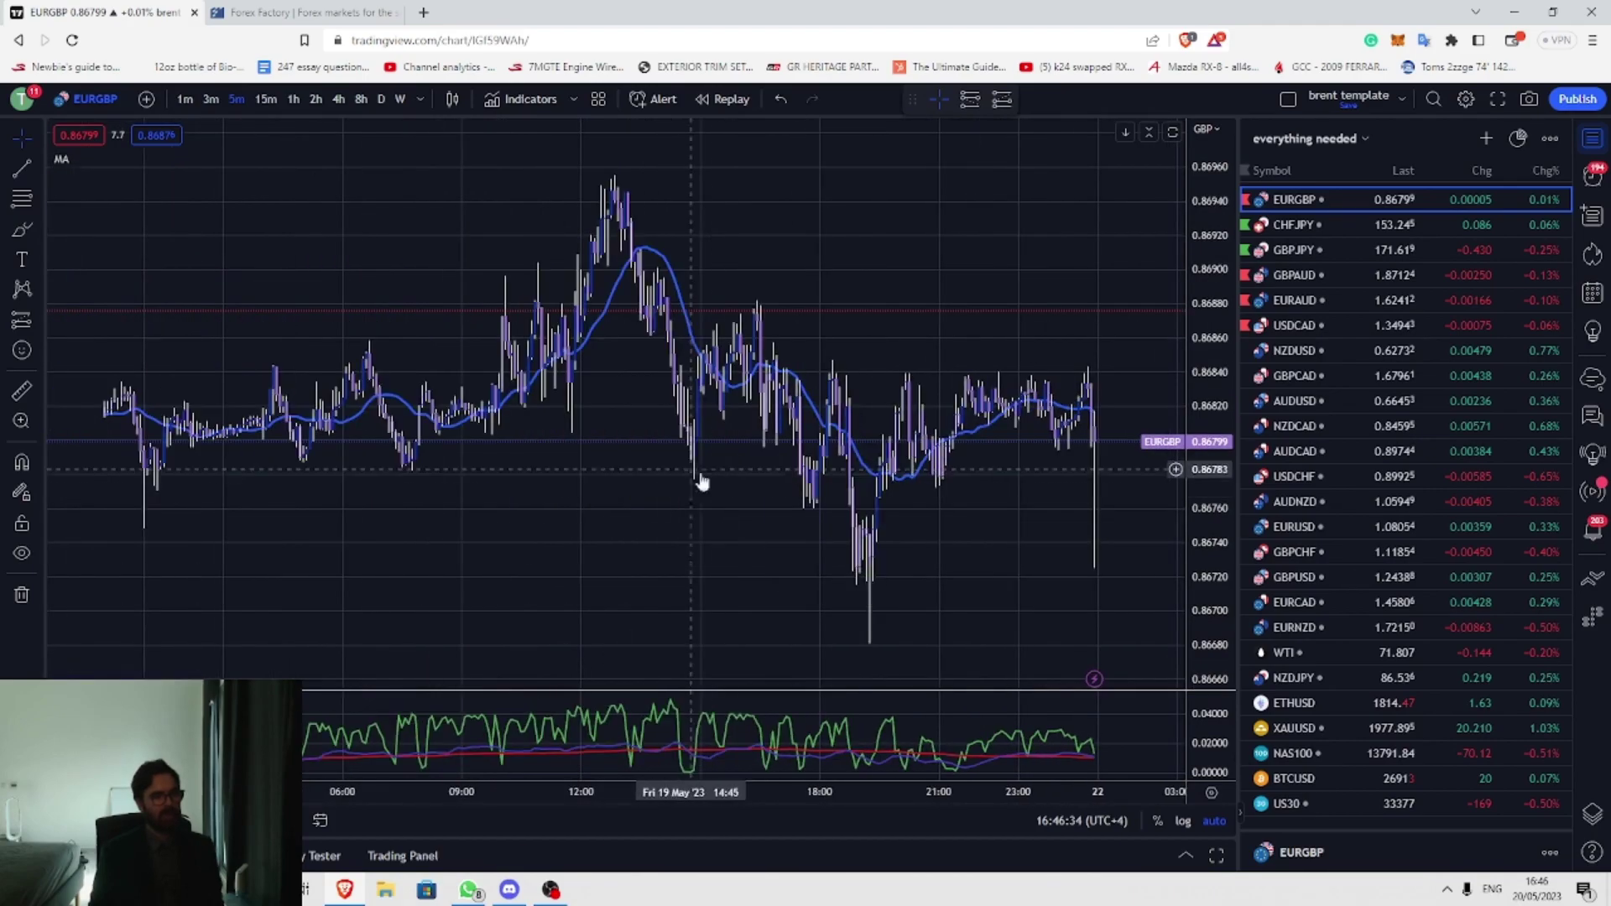
scroll(705, 461, "up", 3)
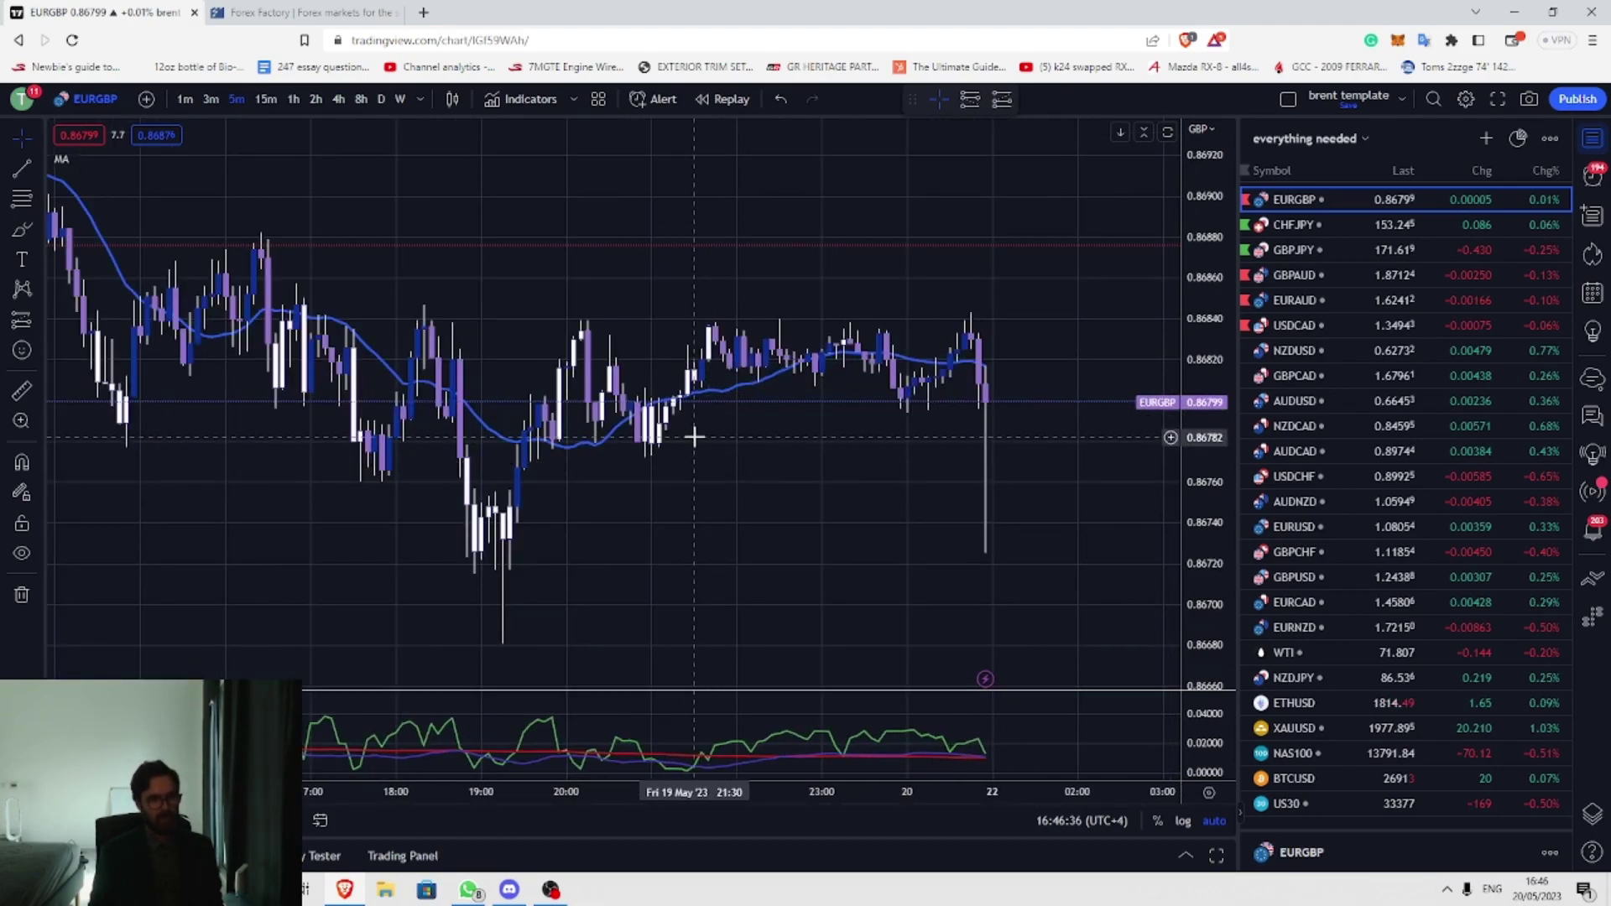
left_click(296, 104)
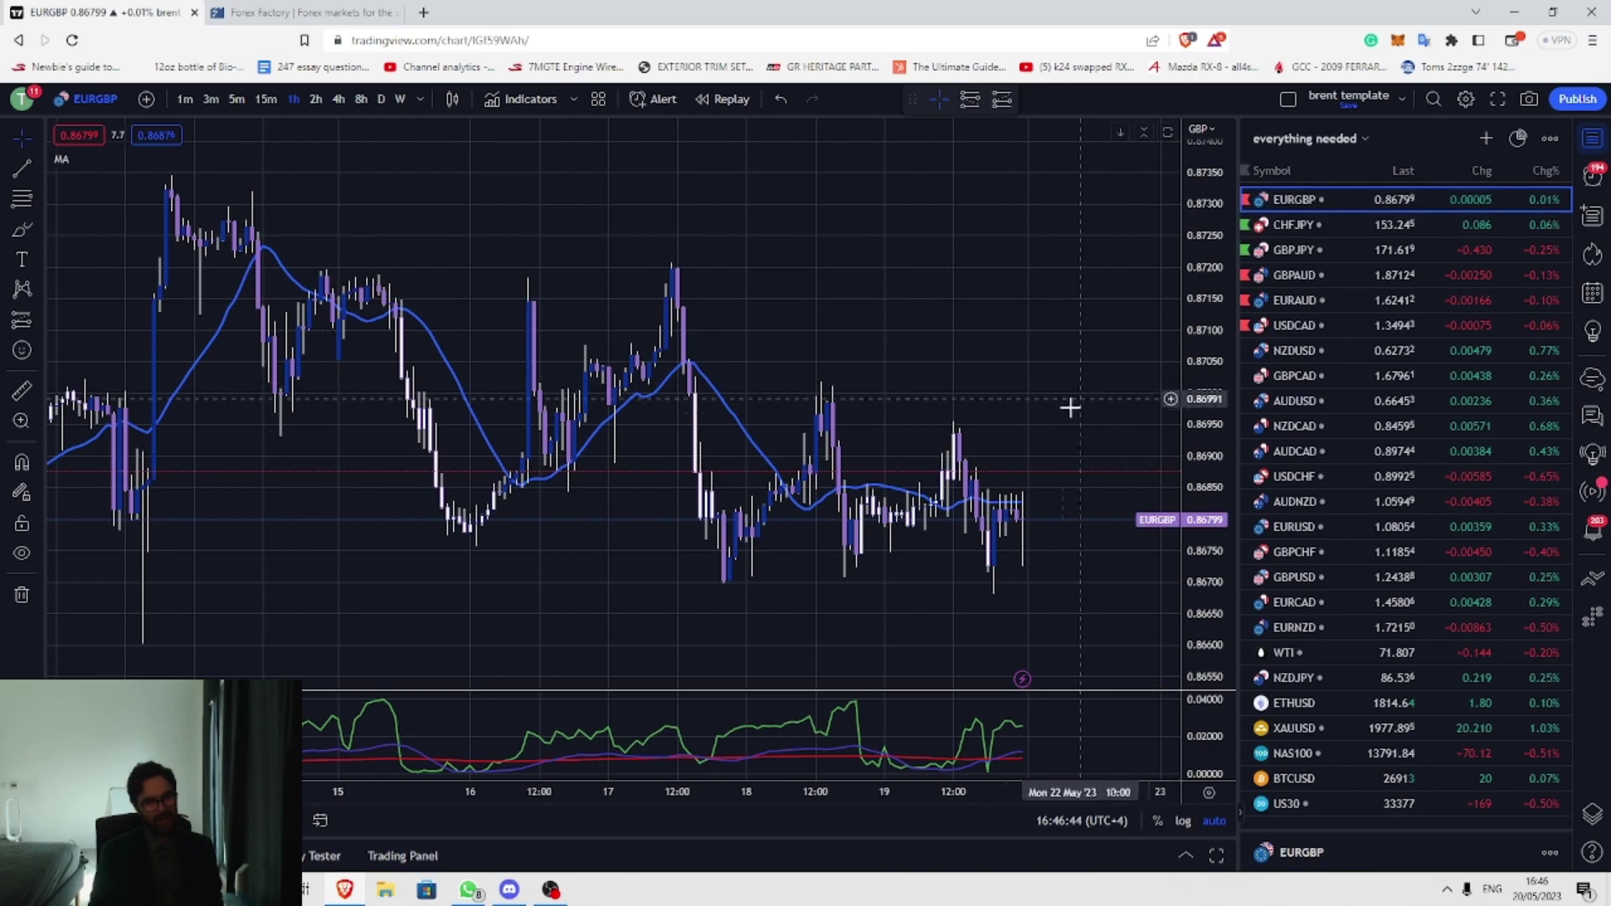
left_click(236, 99)
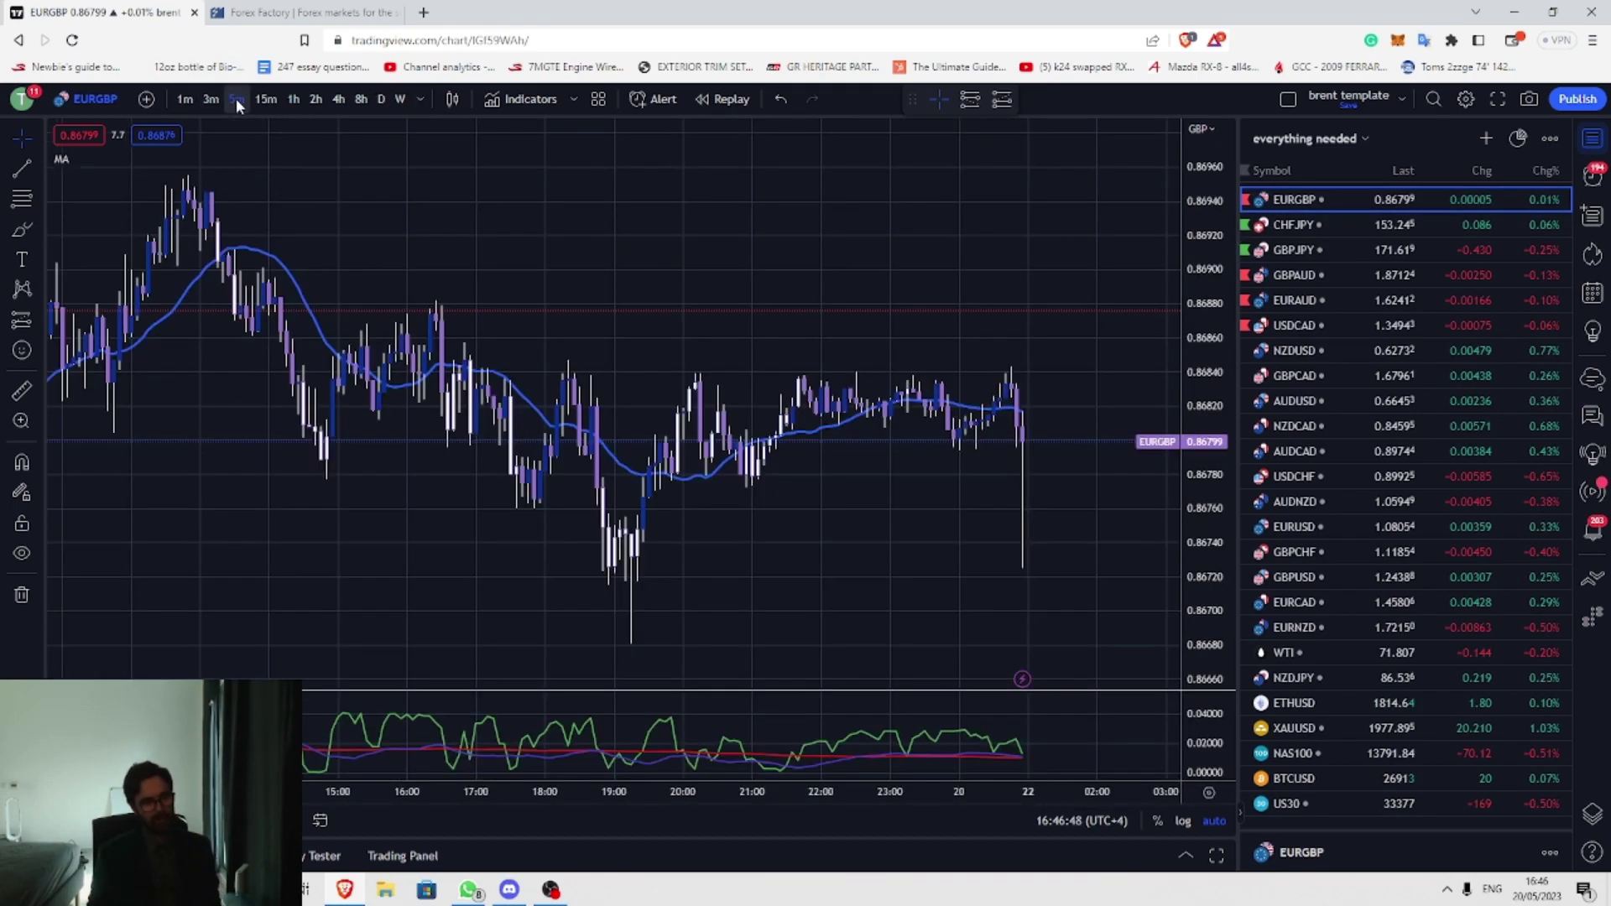
scroll(1055, 252, "down", 3)
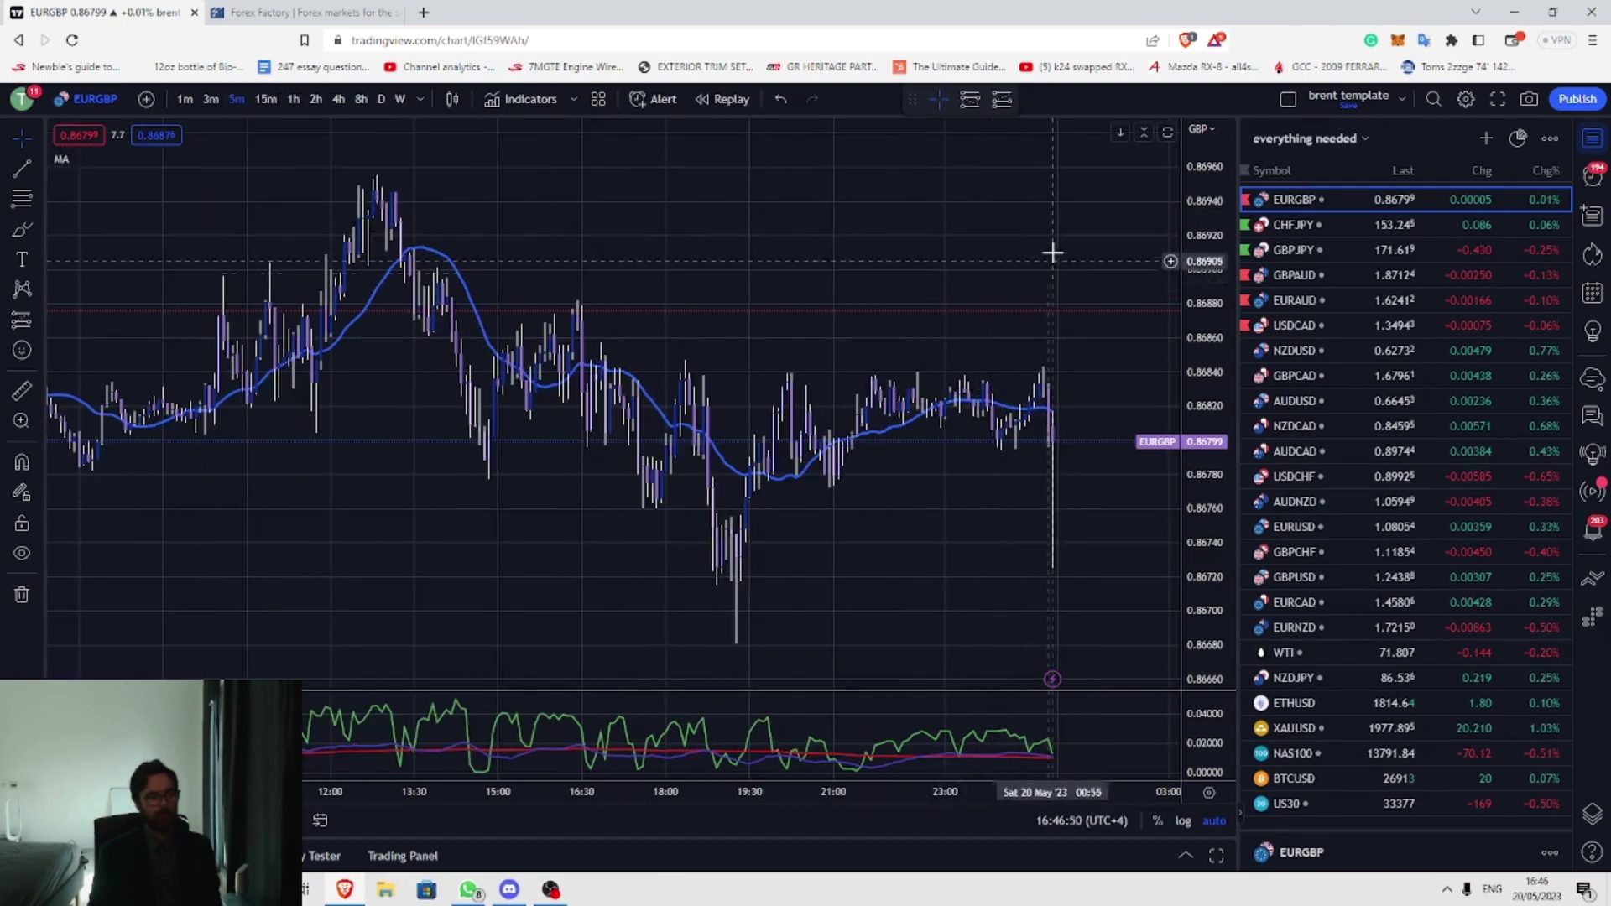
scroll(910, 259, "up", 5)
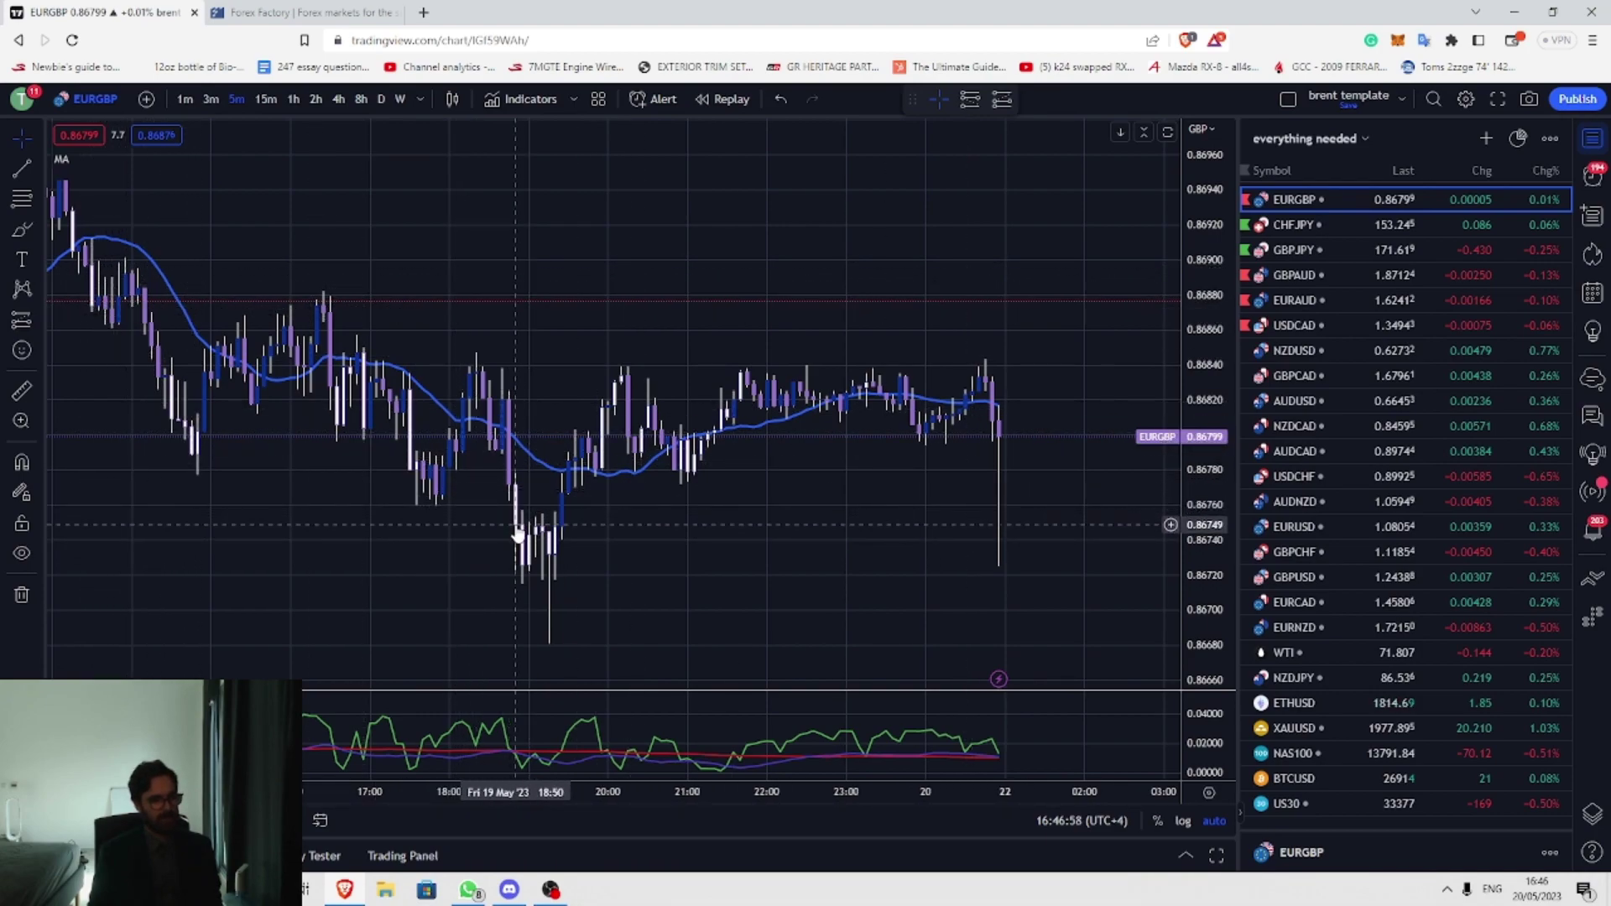
left_click_drag(857, 543, 778, 545)
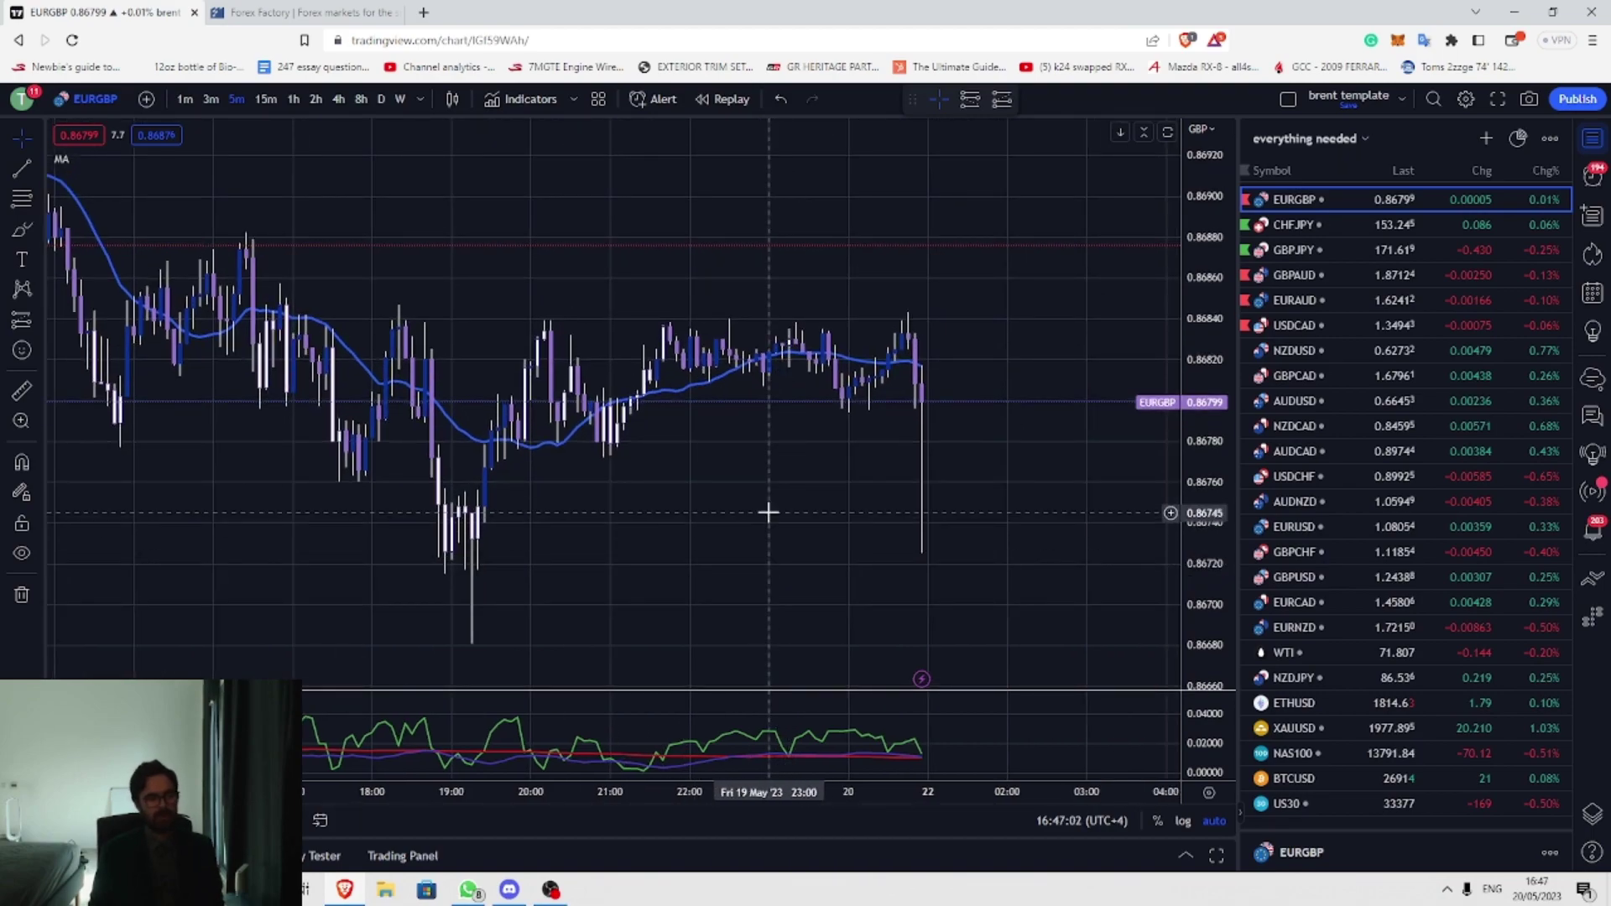
scroll(768, 512, "down", 3)
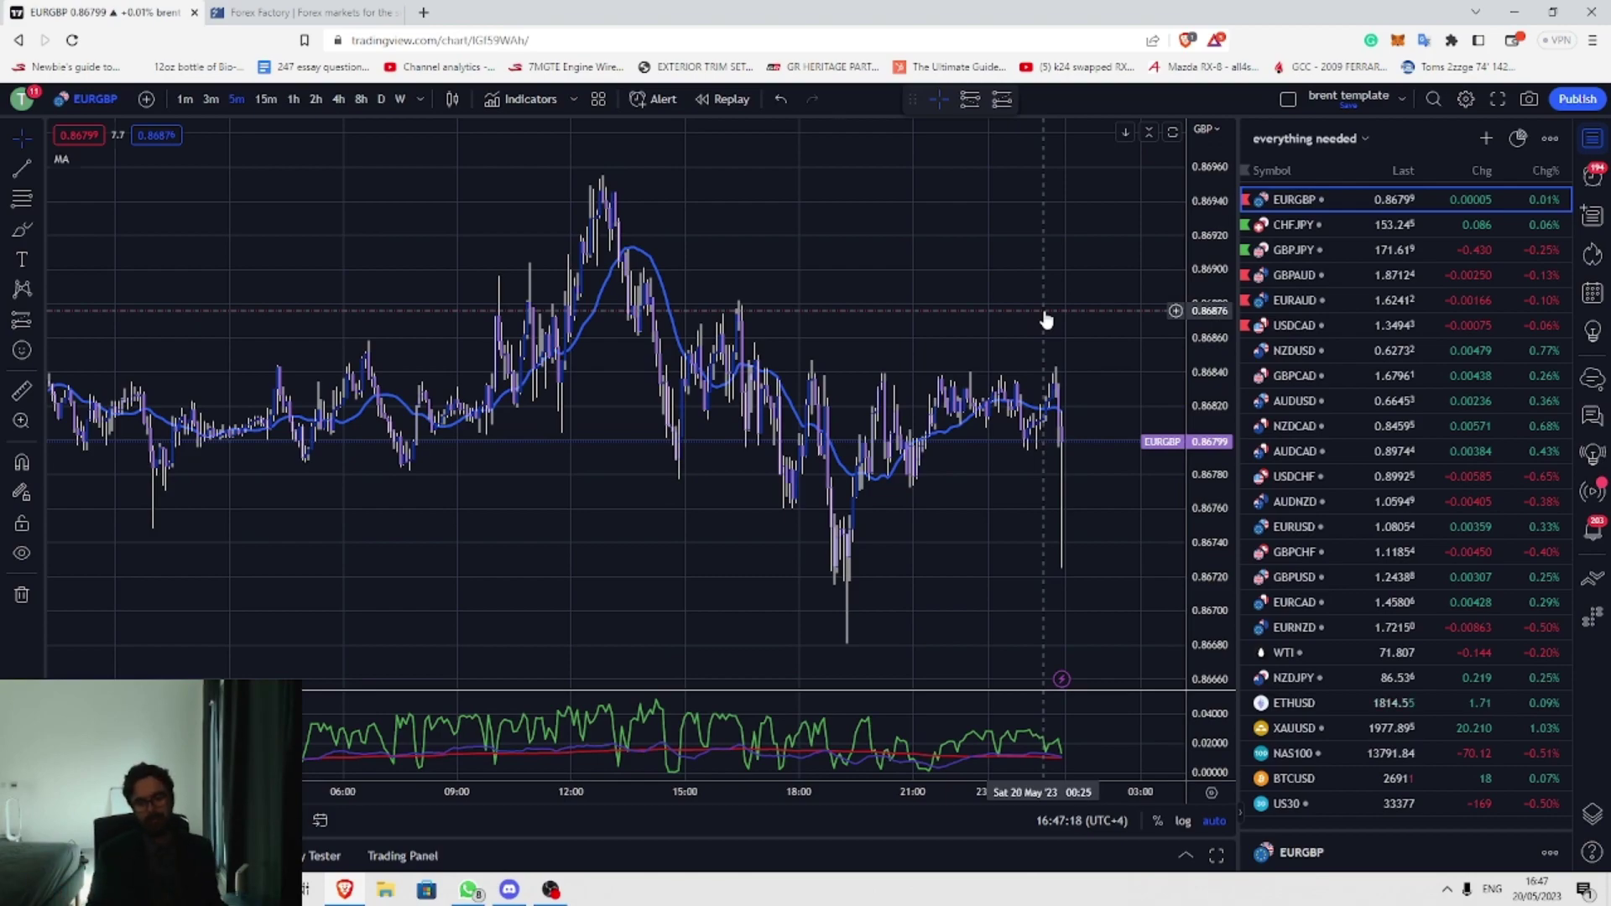
Step: Pan and zoom the 5-minute EURGBP chart to center recent candles with space on the right
left_click_drag(965, 216, 761, 247)
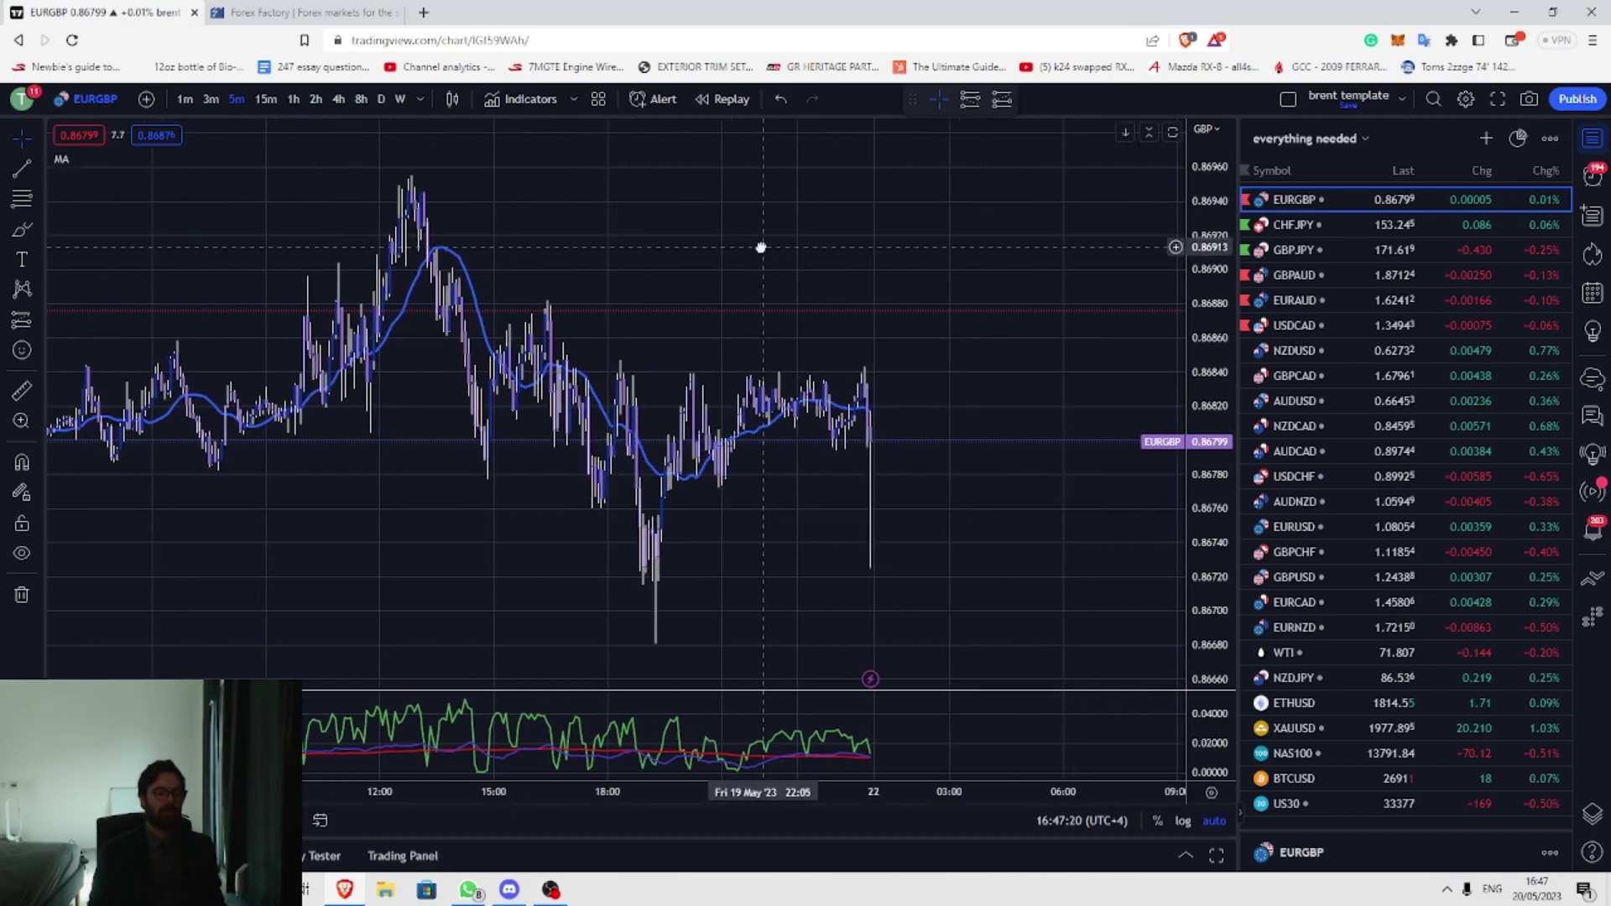
scroll(849, 359, "up", 3)
left_click_drag(848, 359, 1061, 341)
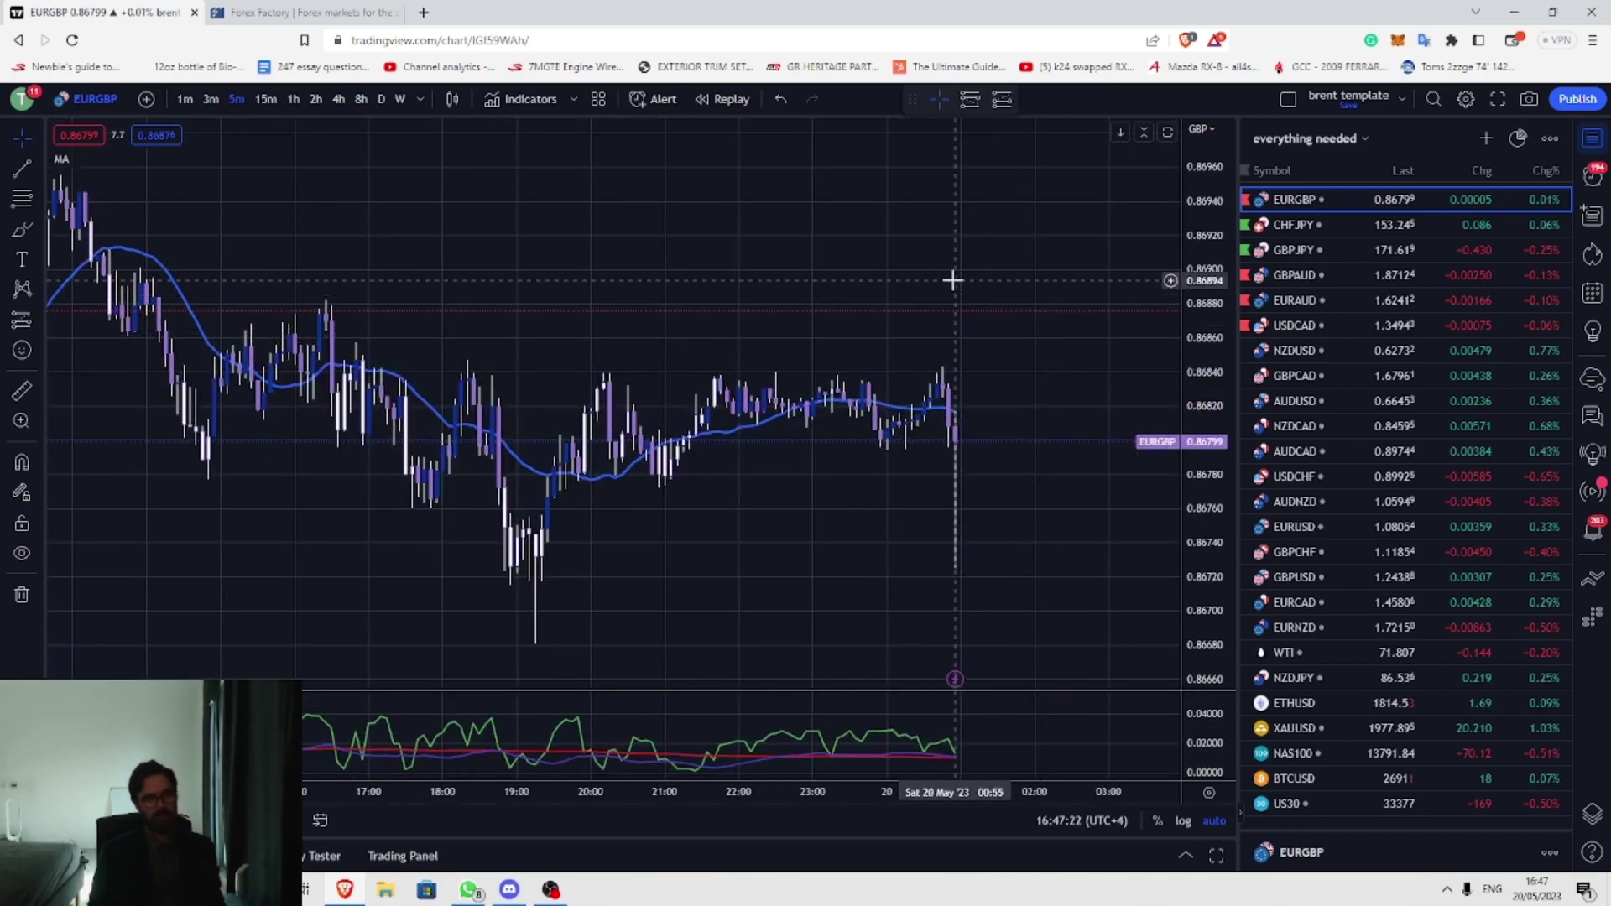
scroll(1065, 299, "down", 1)
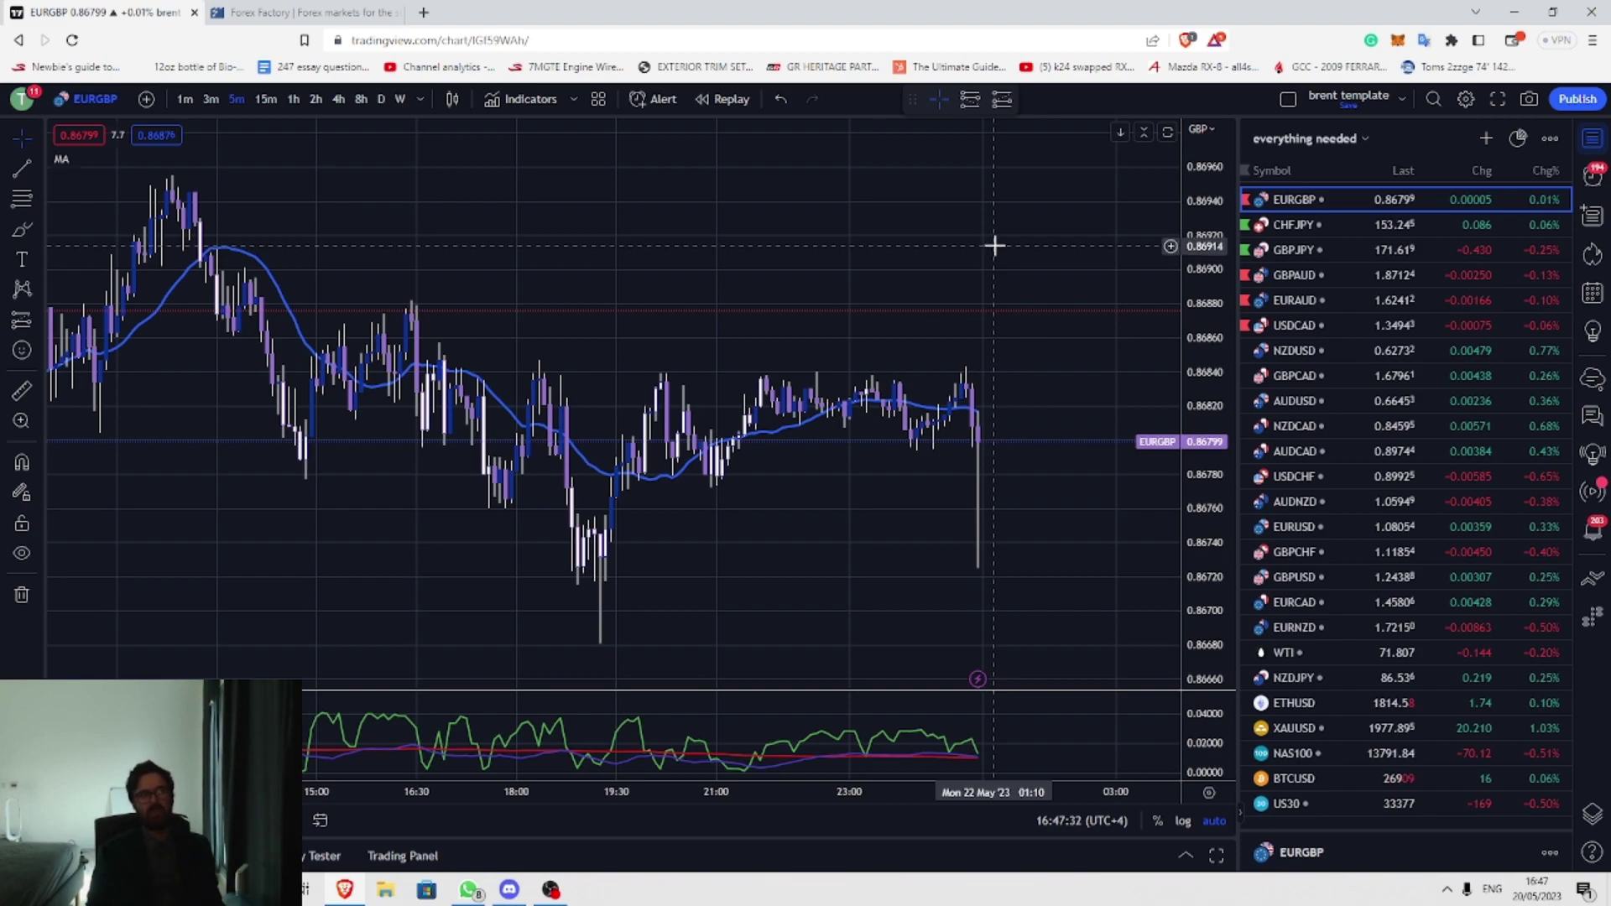
scroll(995, 246, "right", 5)
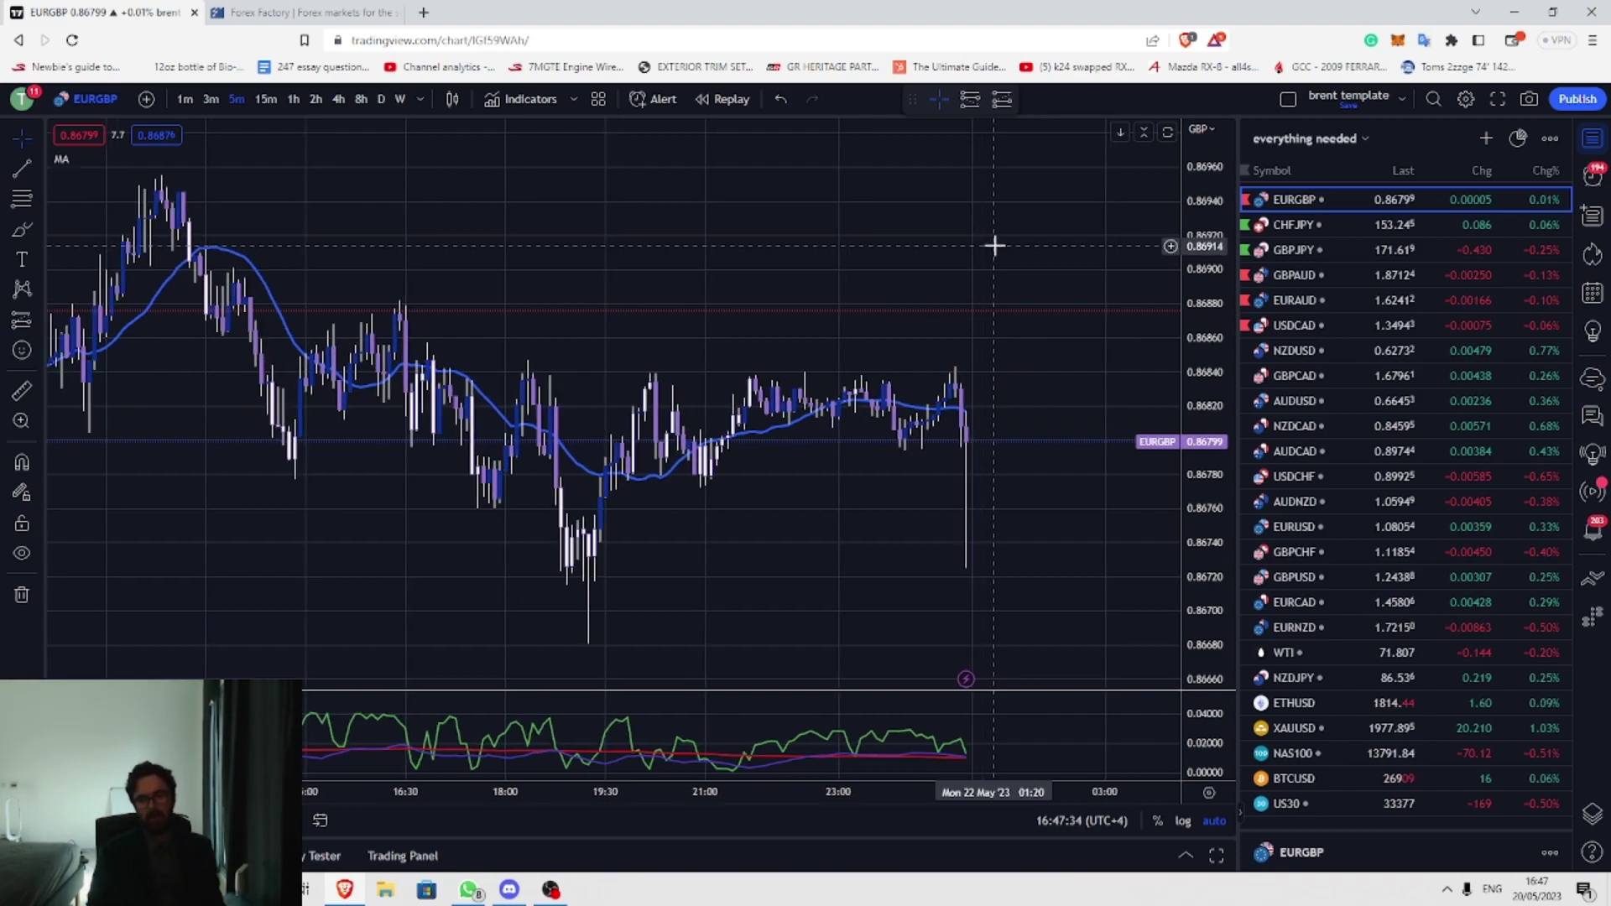
scroll(995, 246, "right", 1)
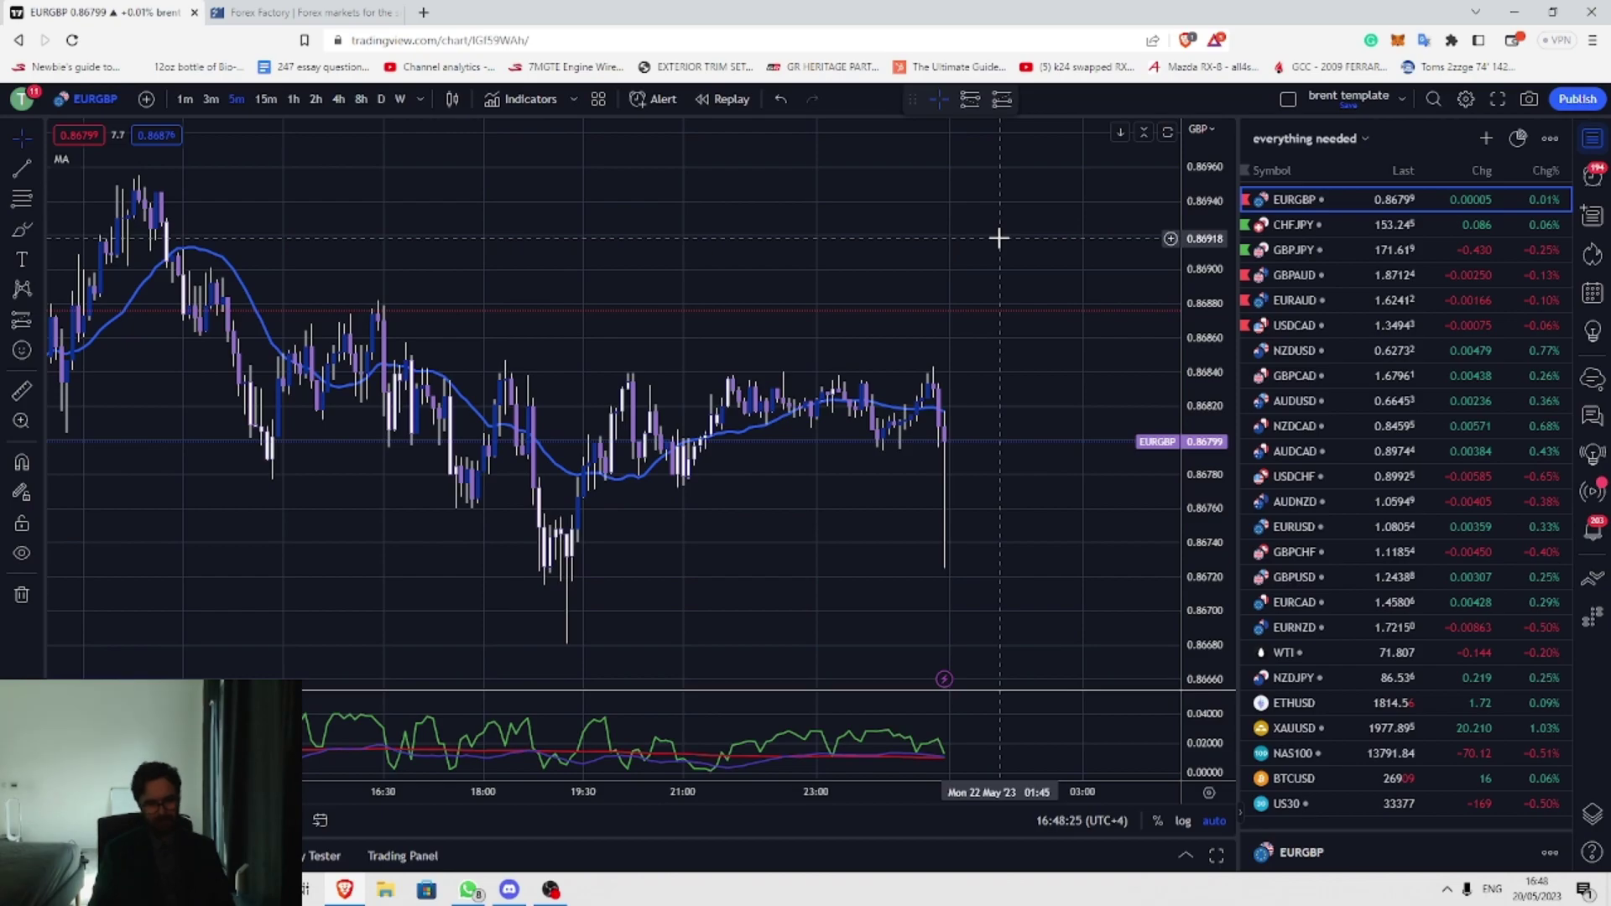
Step: Load NAS100 and change the Price Change AI hunter's chopfilter smoothing from 100 to 10
left_click(1309, 753)
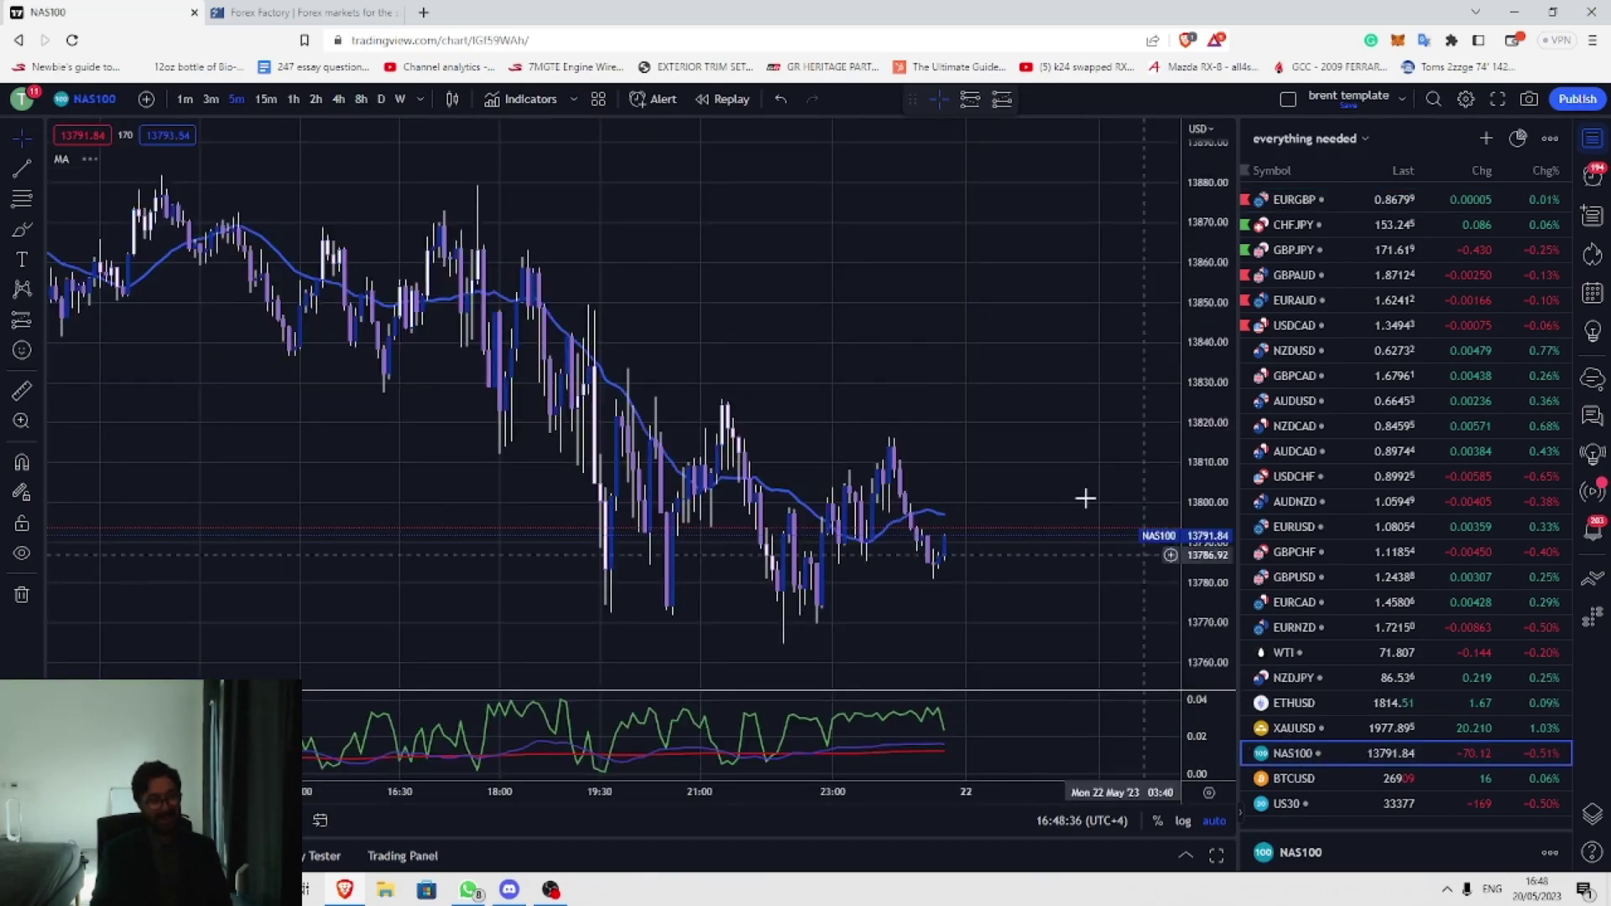
scroll(1085, 499, "down", 10)
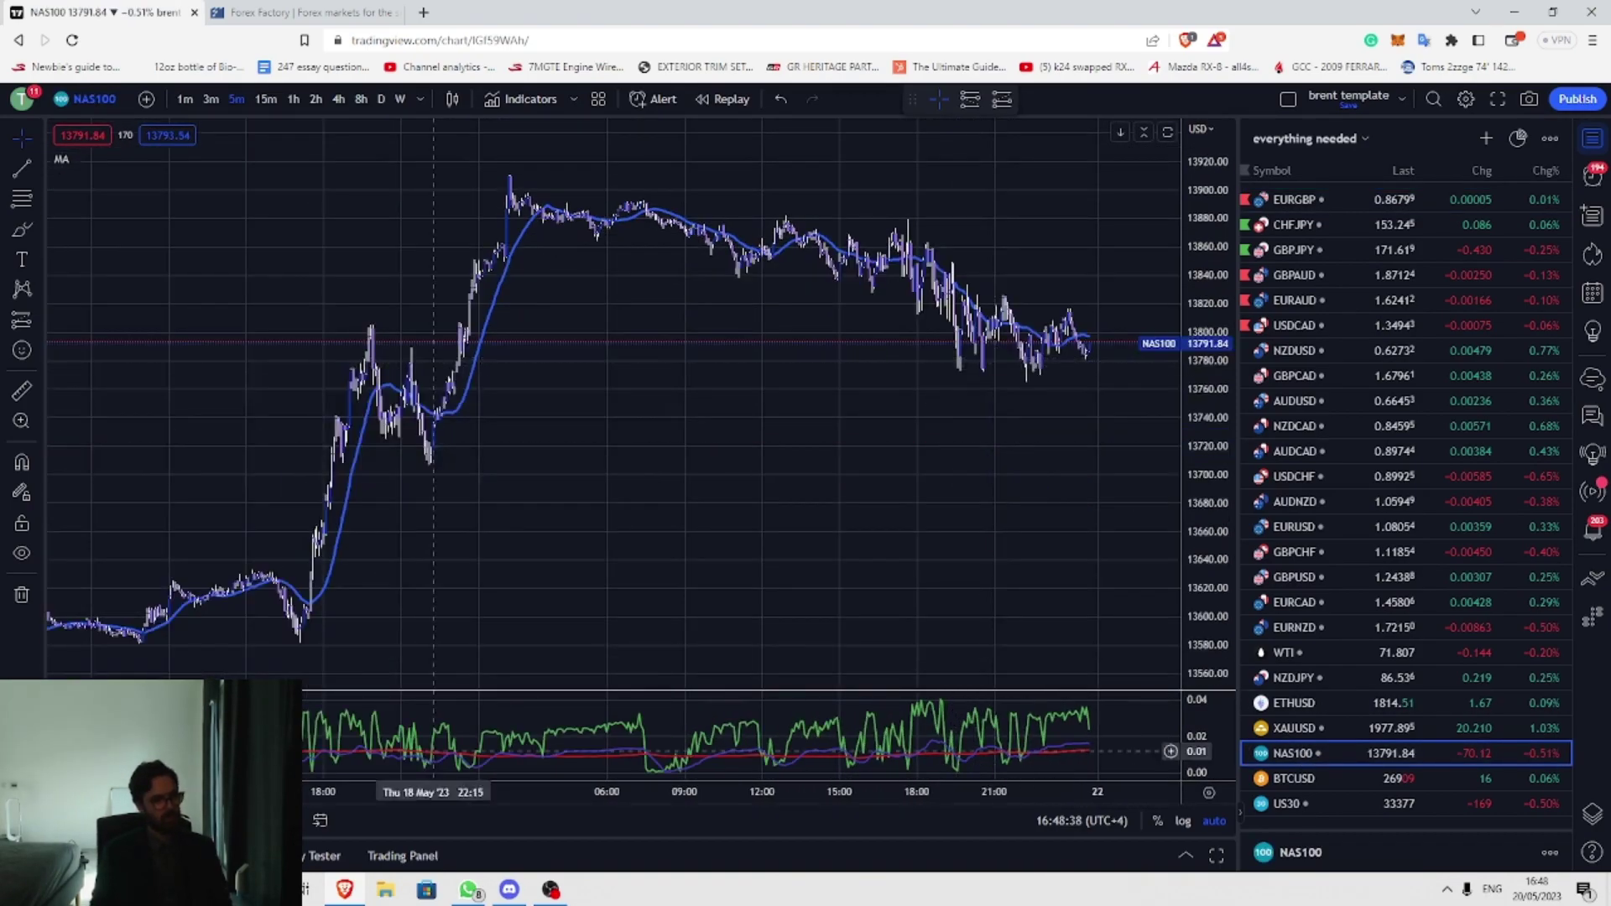
double_click(793, 718)
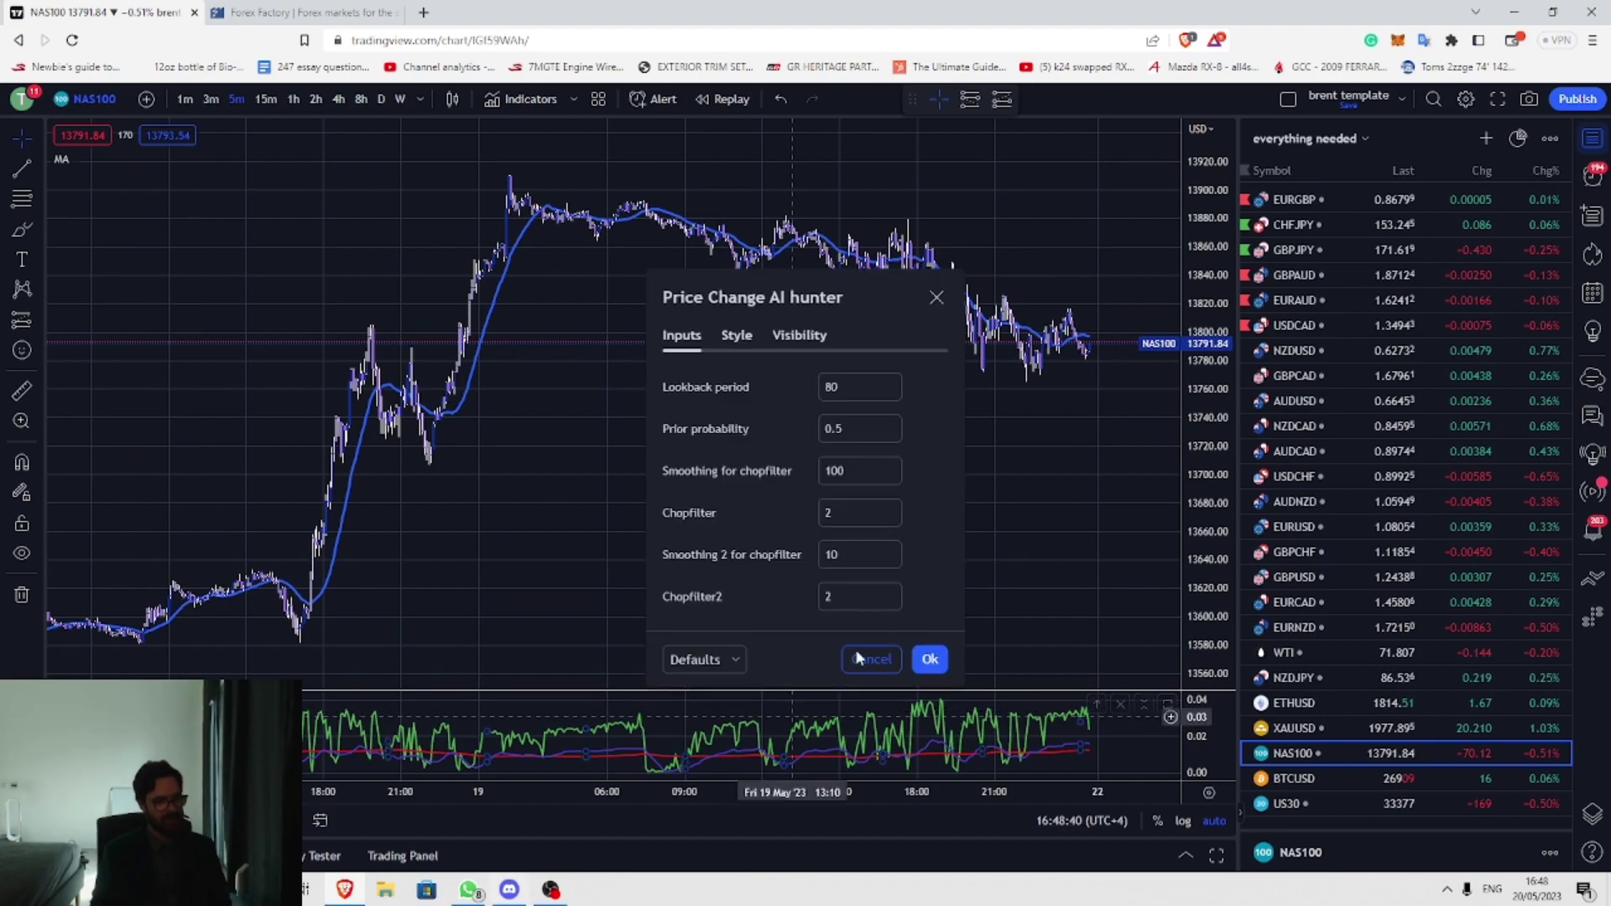
double_click(861, 478)
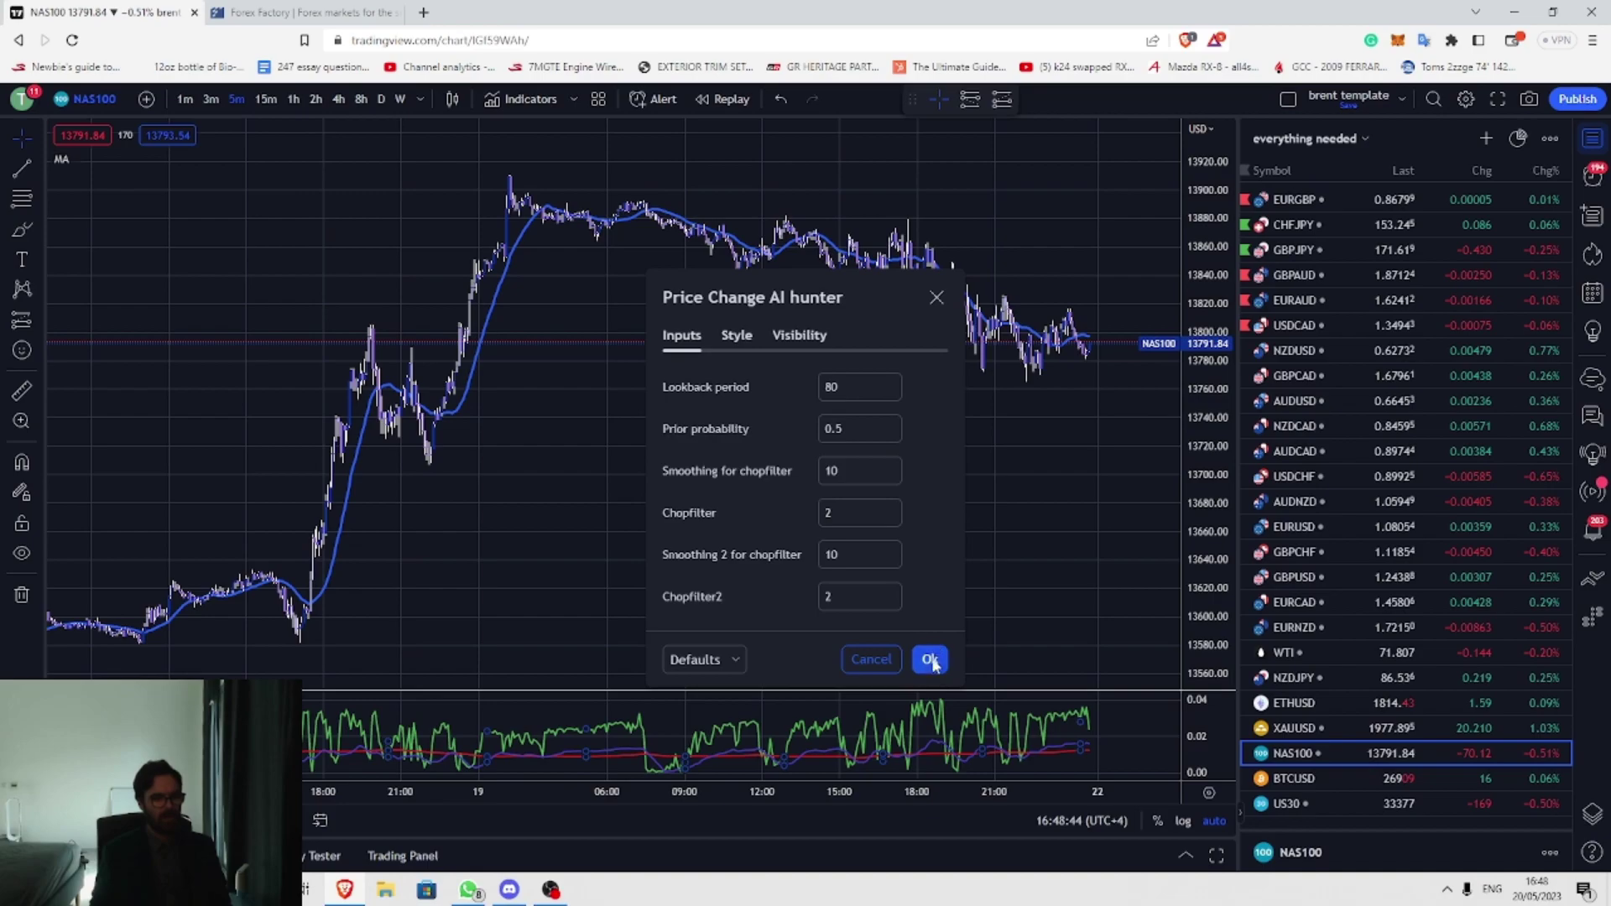
left_click(929, 659)
scroll(911, 453, "up", 3)
Step: Set the NAS100 chart to the 3m timeframe and adjust the zoom
scroll(910, 449, "up", 3)
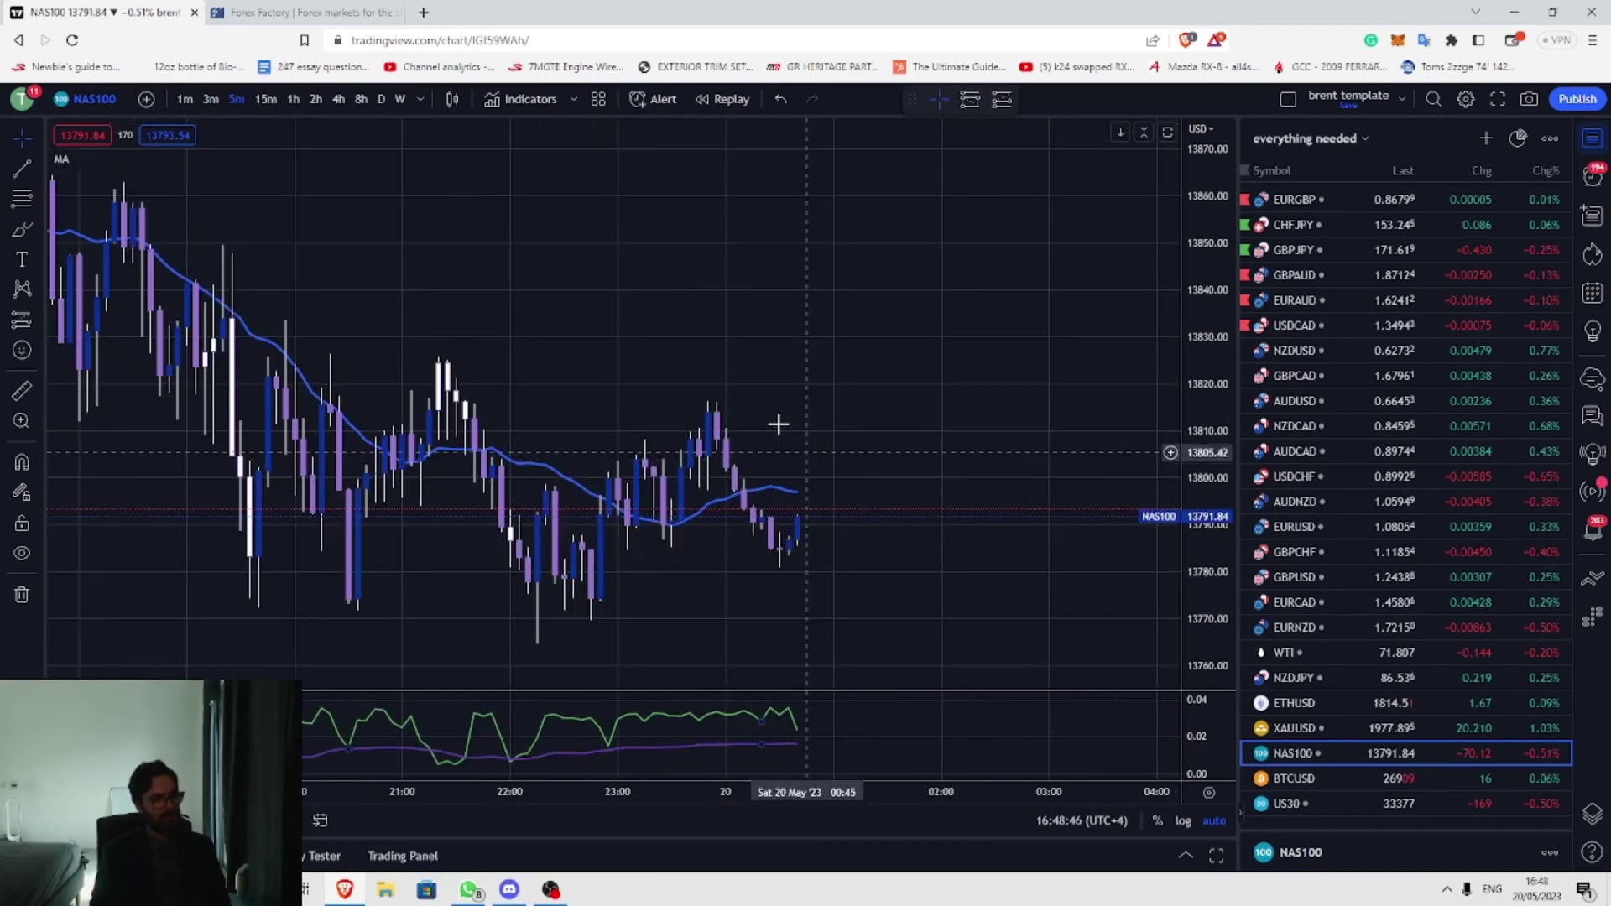
left_click(211, 99)
scroll(985, 302, "down", 3)
scroll(974, 324, "up", 3)
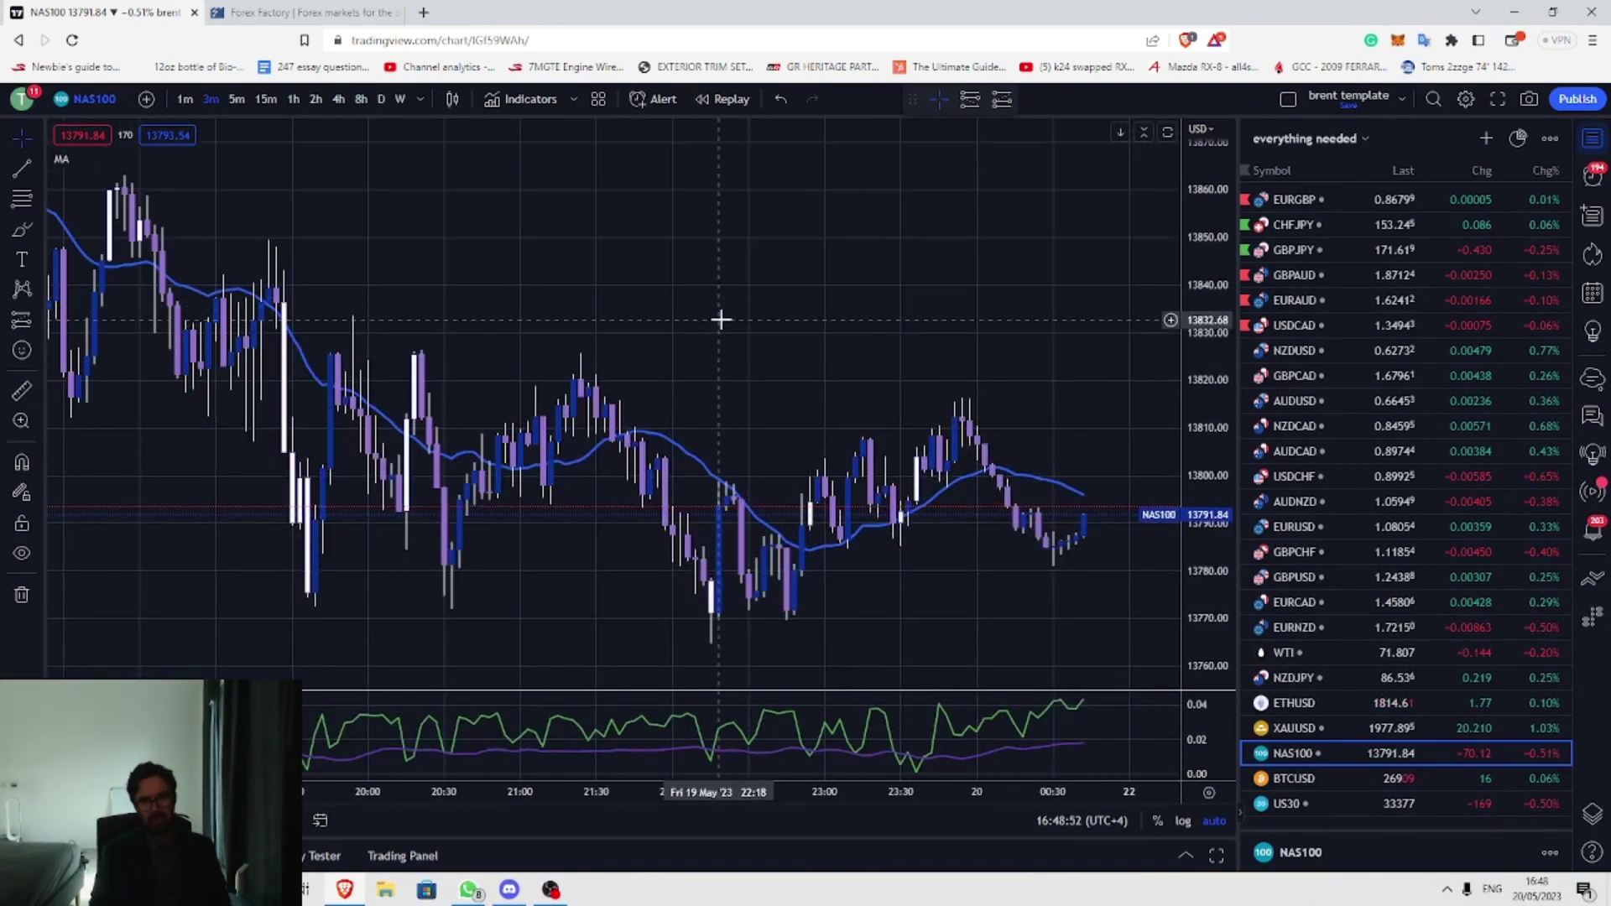
scroll(597, 406, "down", 3)
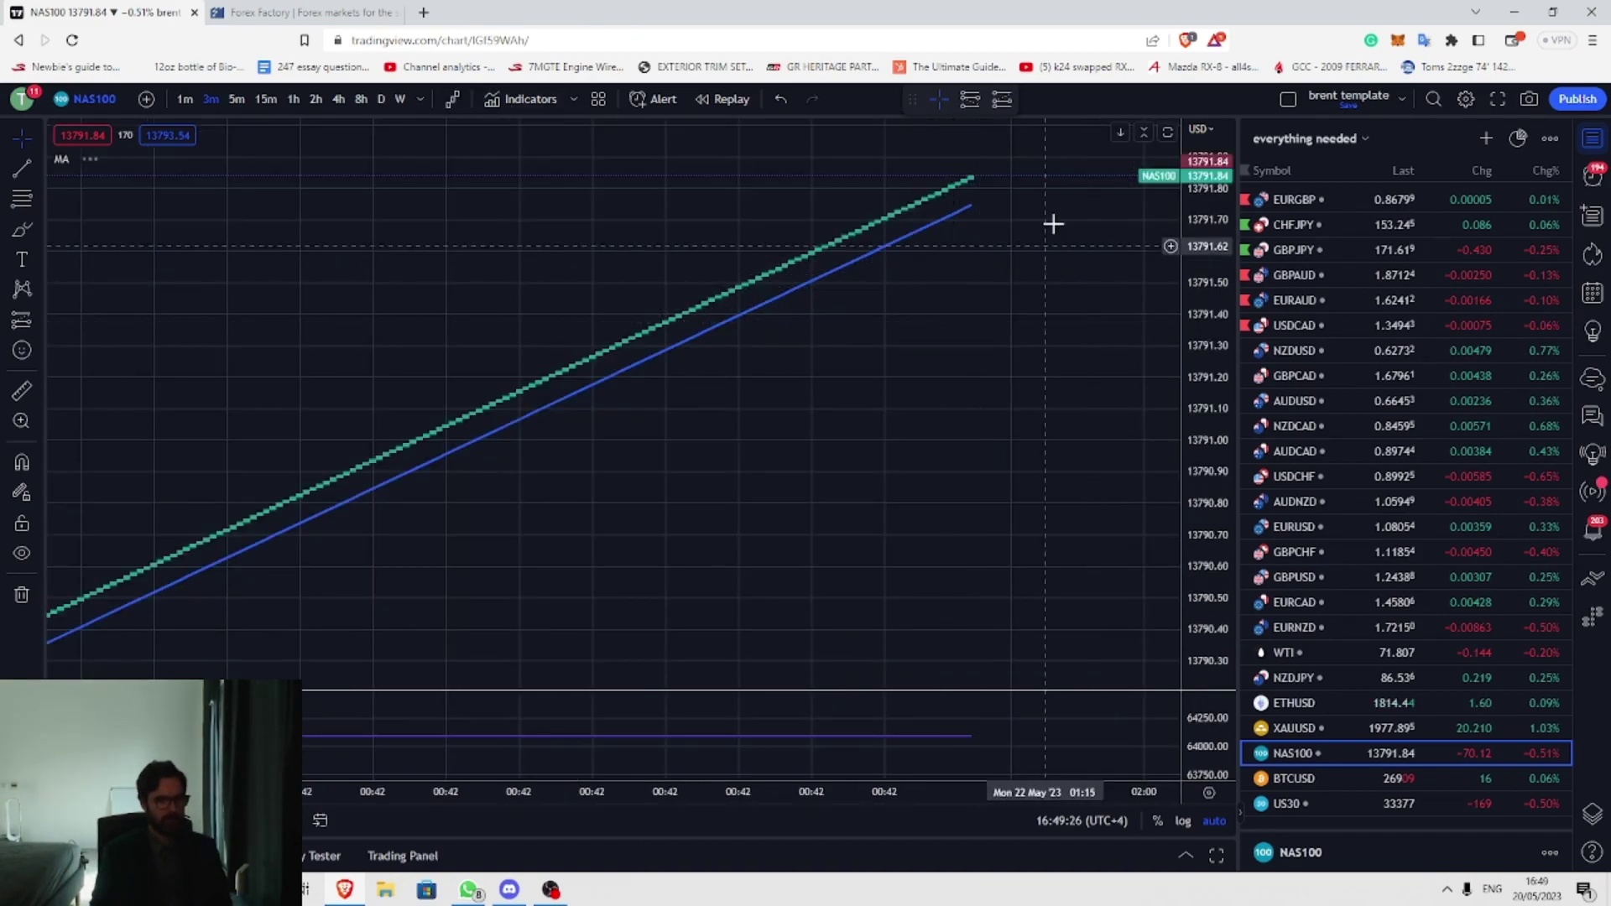
Step: Set the NAS100 Renko box size to 10 and pan back to earlier history
left_click(1474, 98)
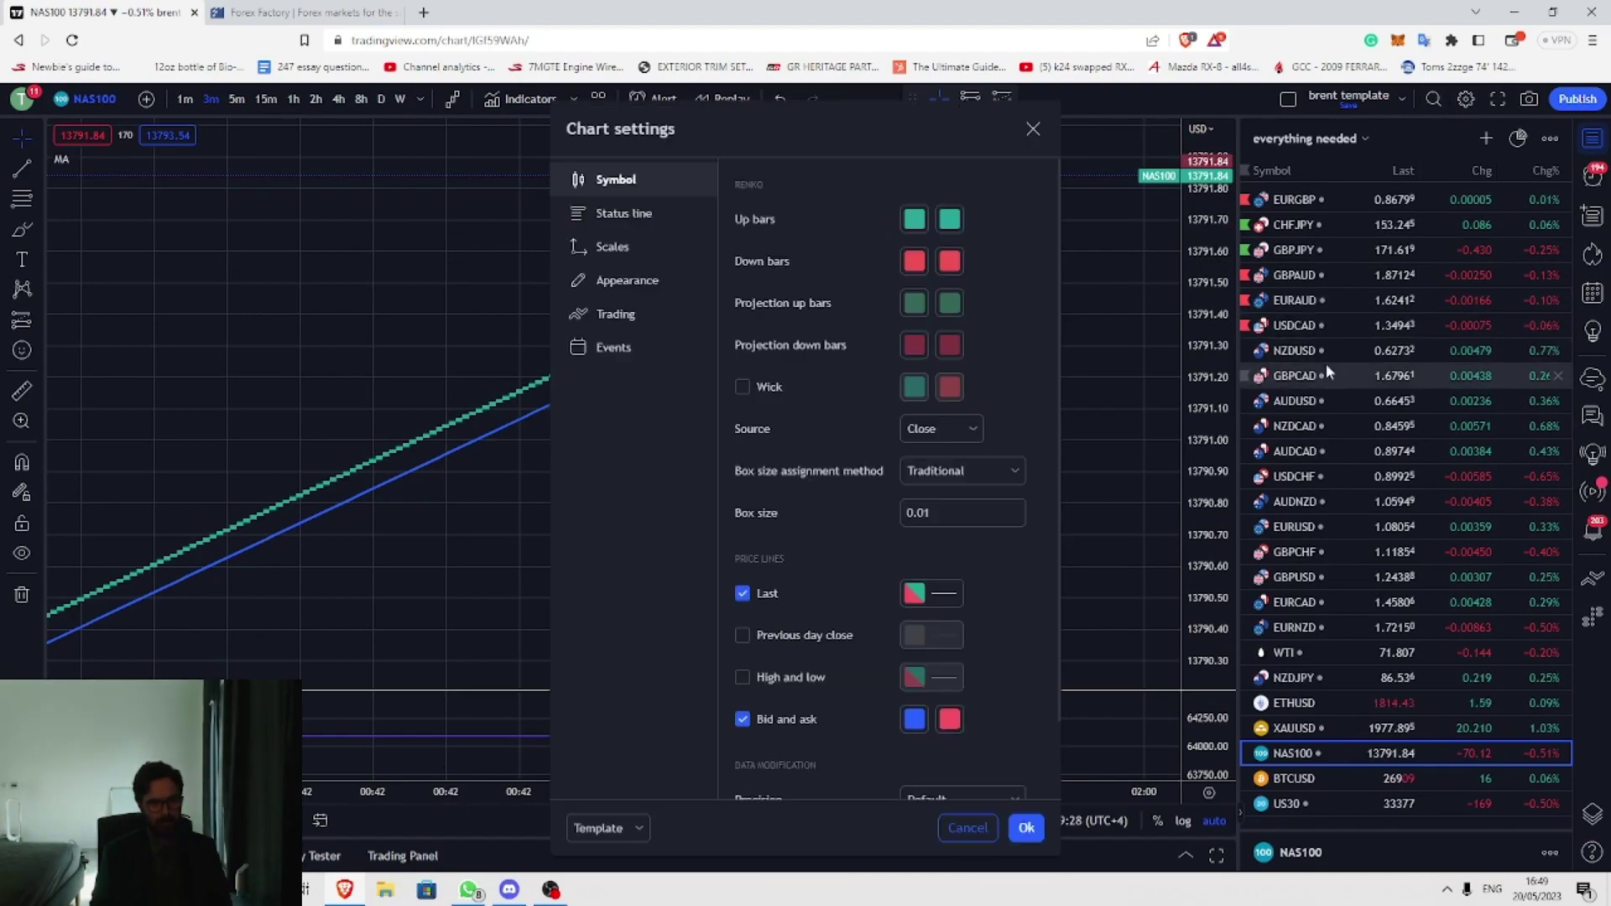
left_click(950, 512)
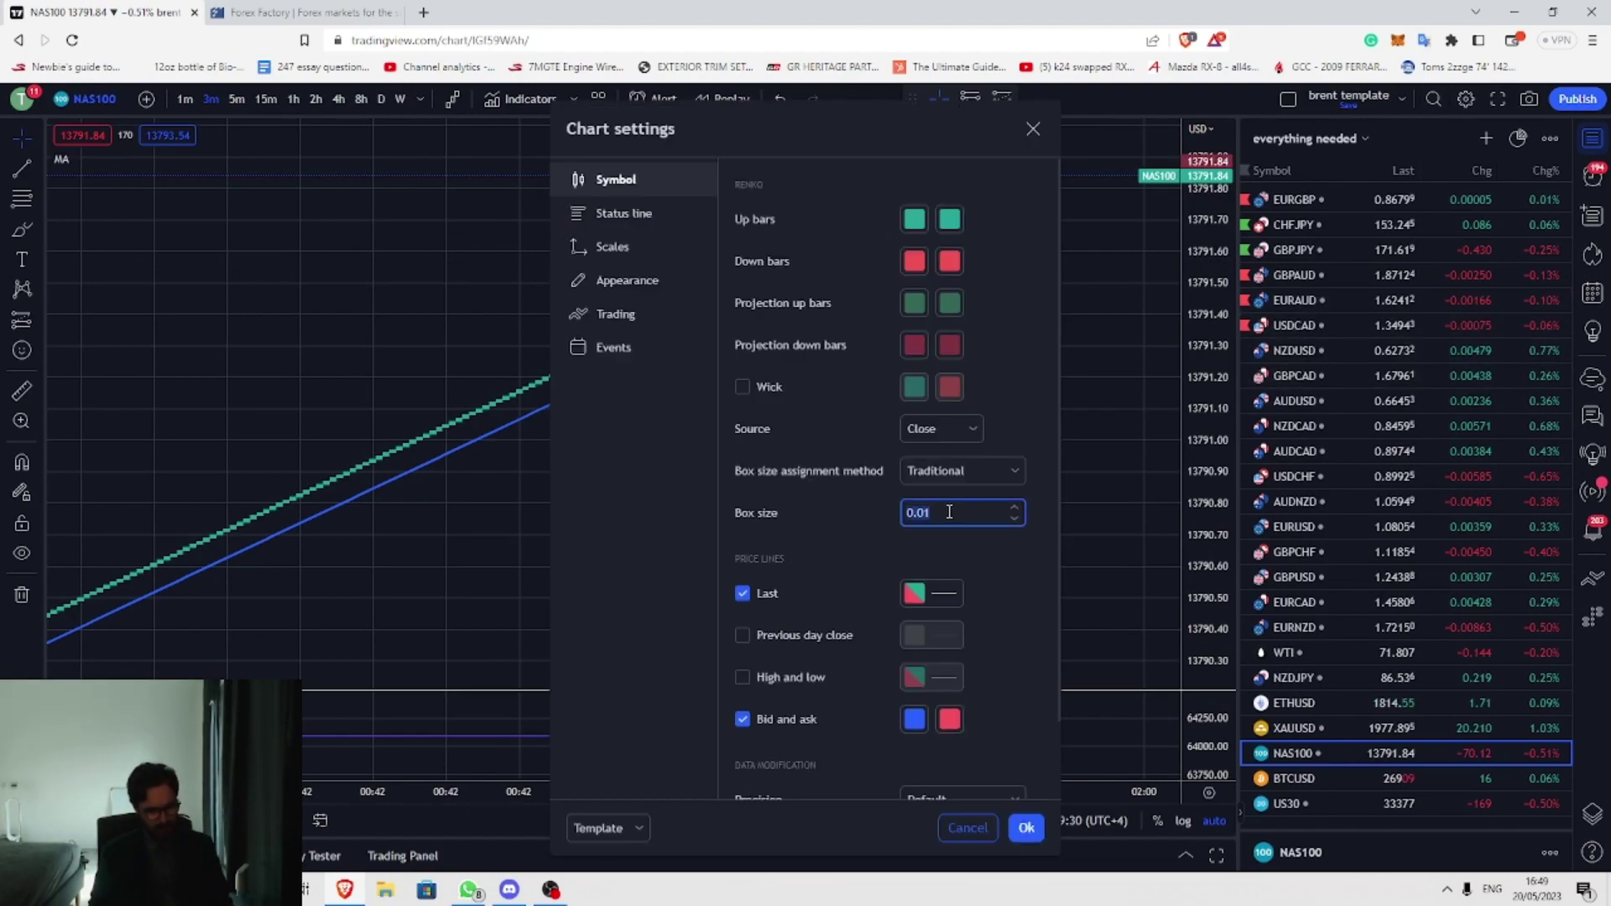
type("10")
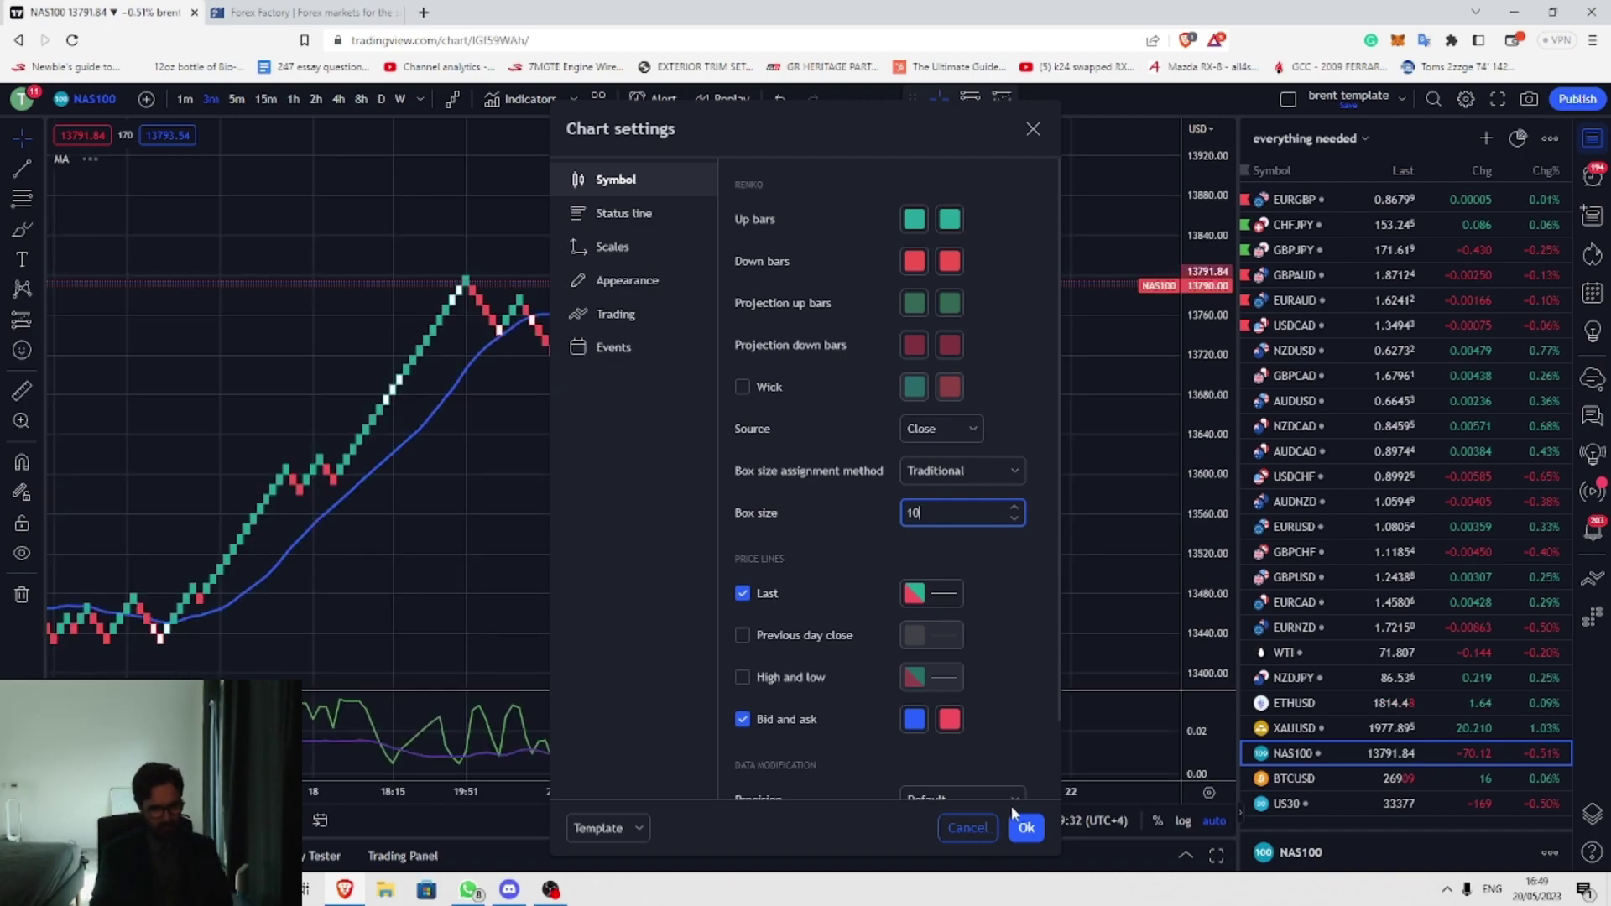
left_click(1027, 827)
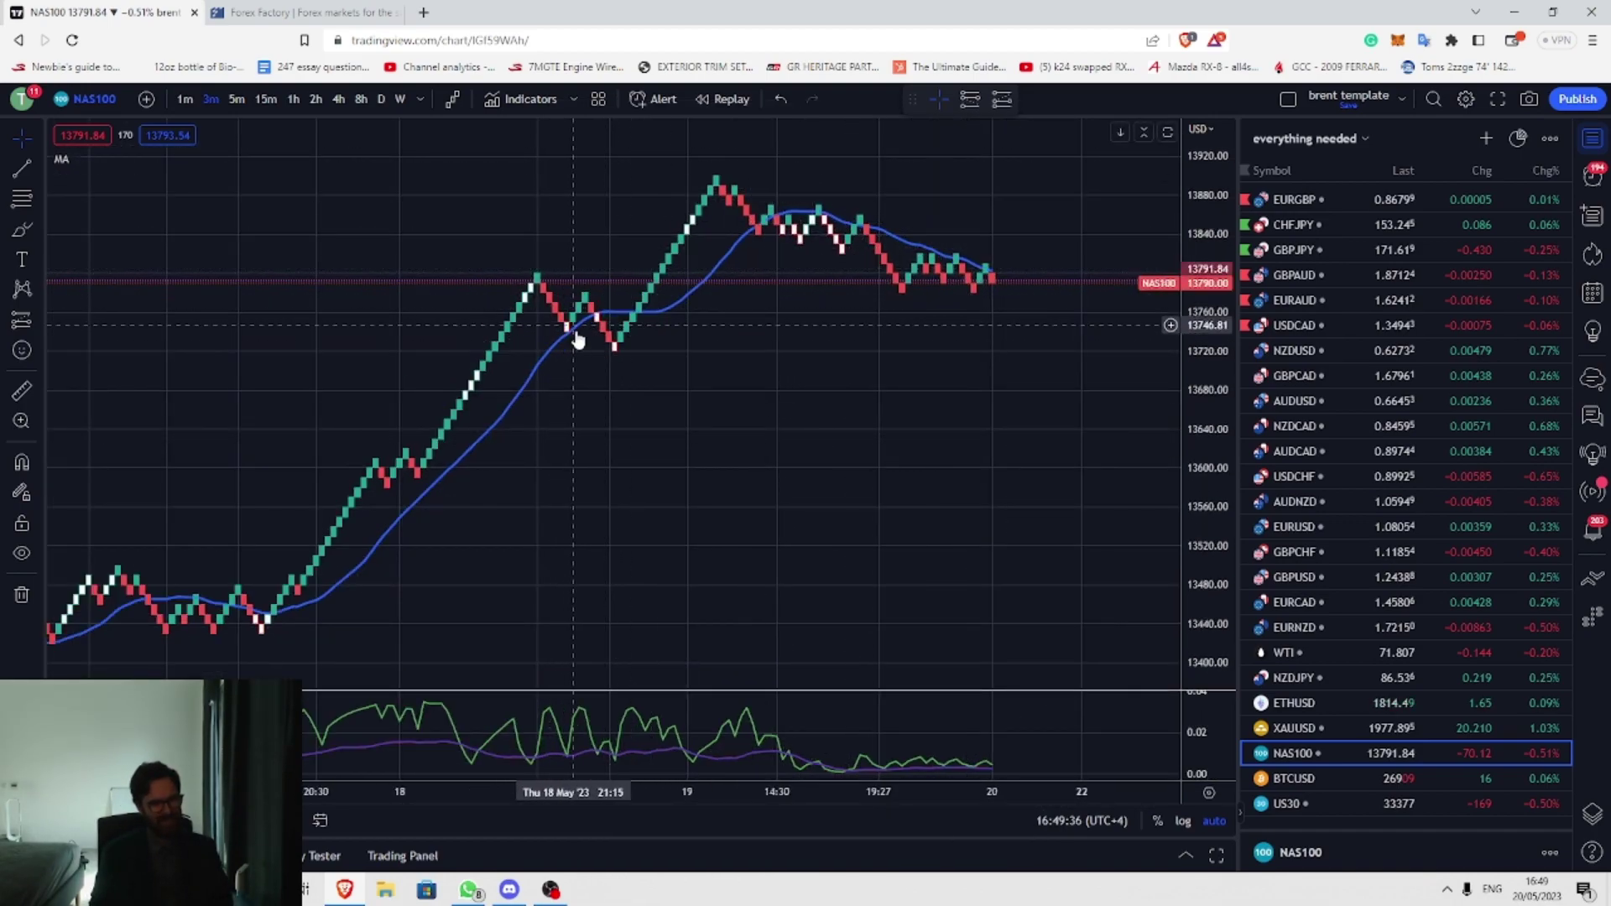
left_click_drag(636, 344, 727, 515)
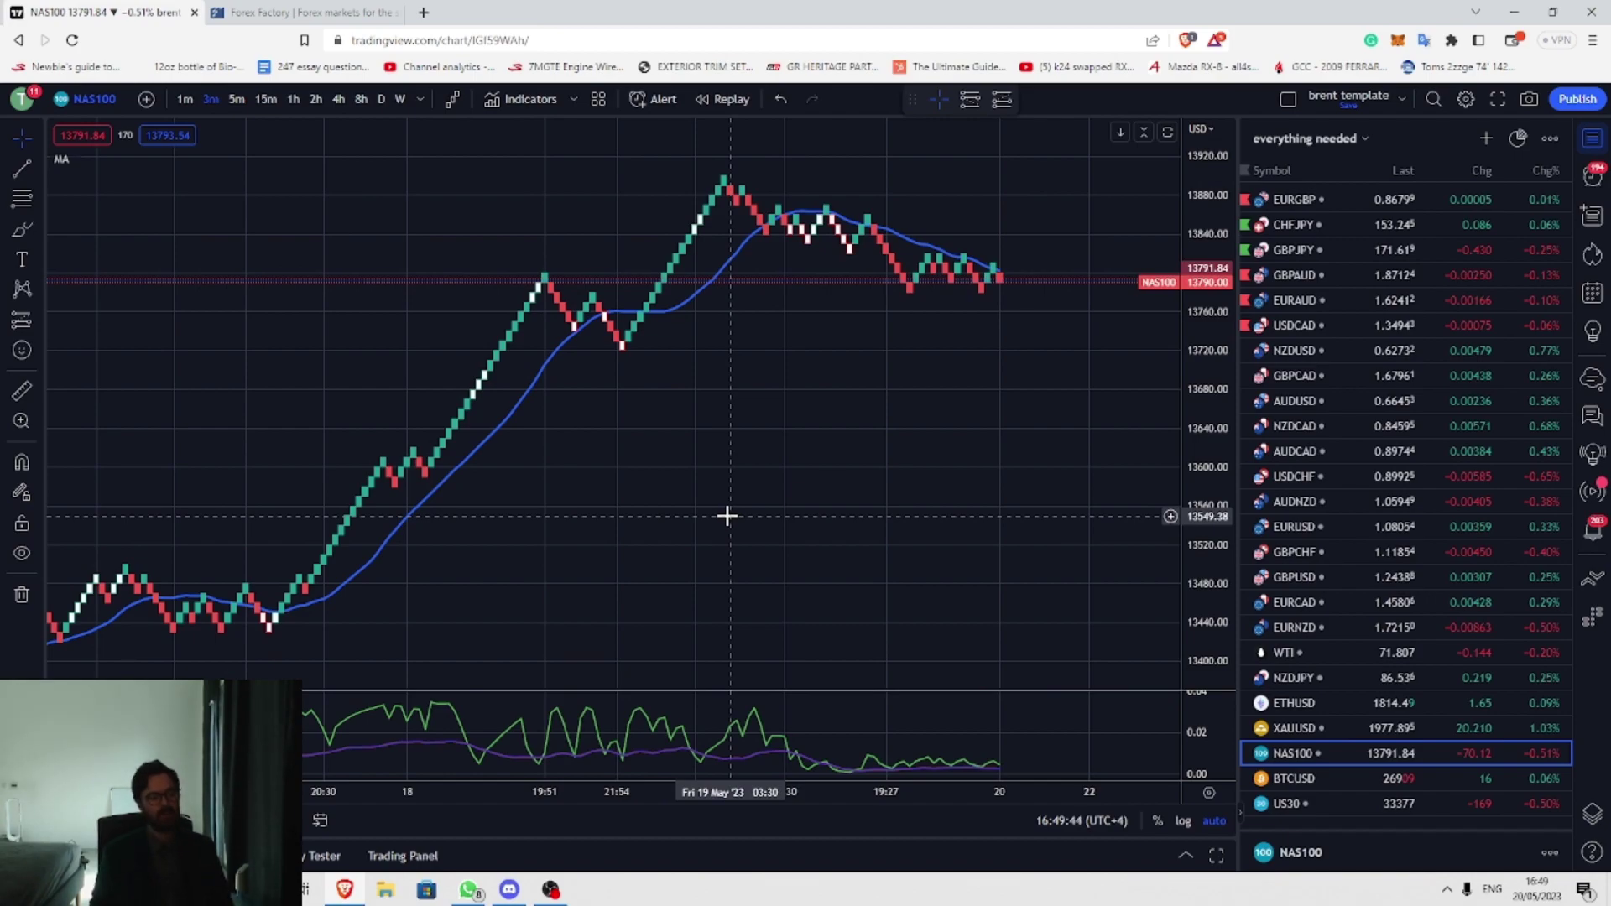
scroll(778, 471, "down", 3)
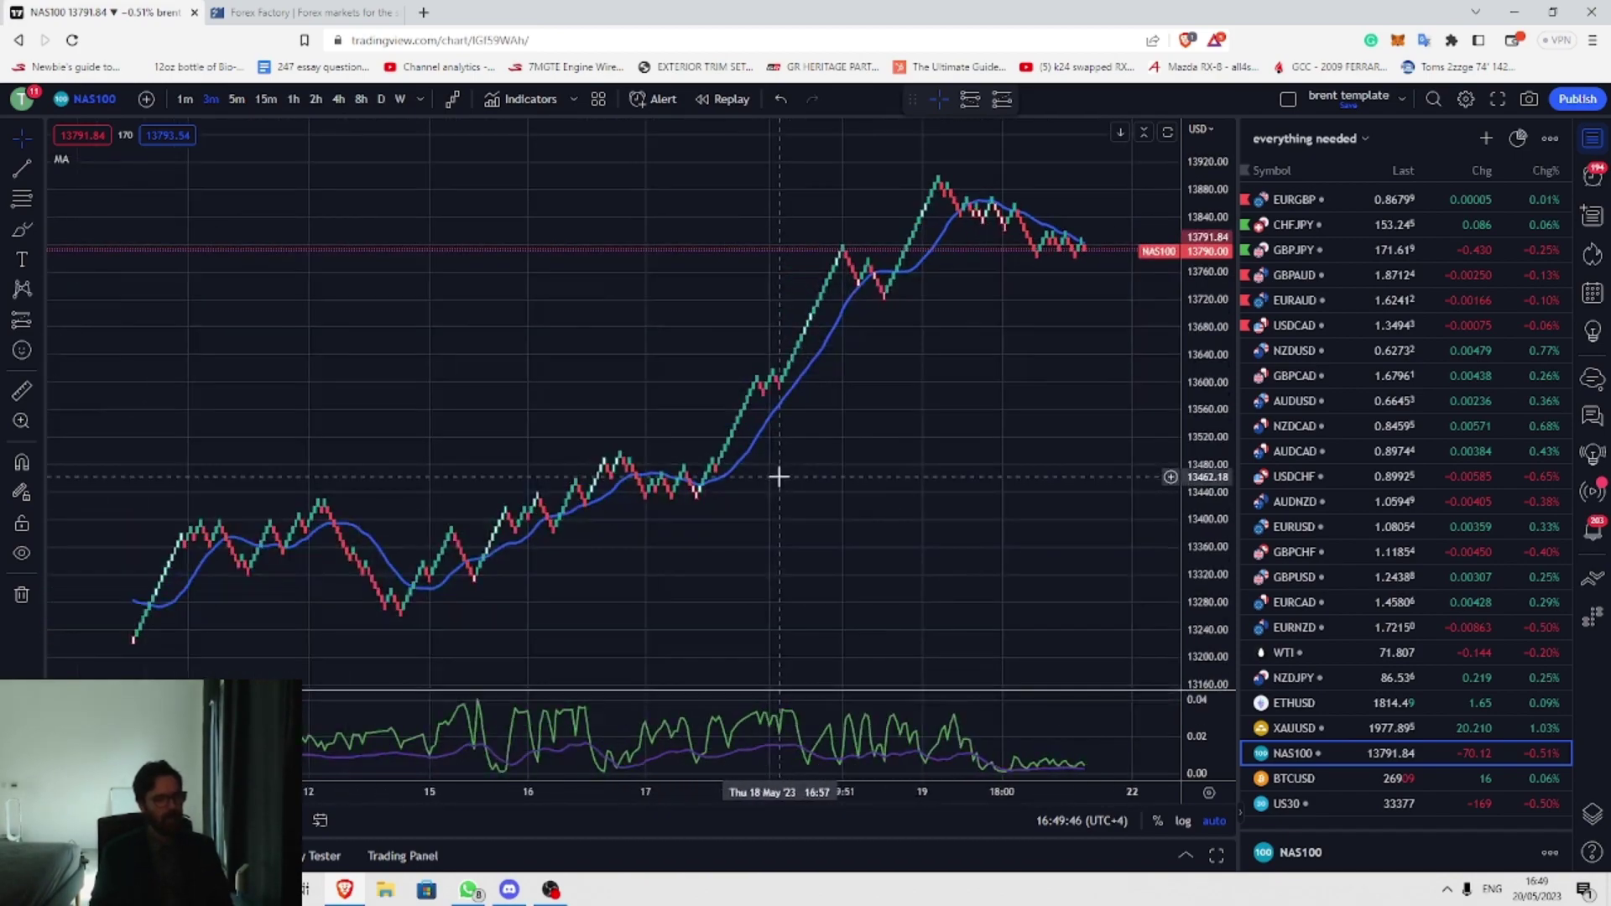
scroll(823, 470, "up", 5)
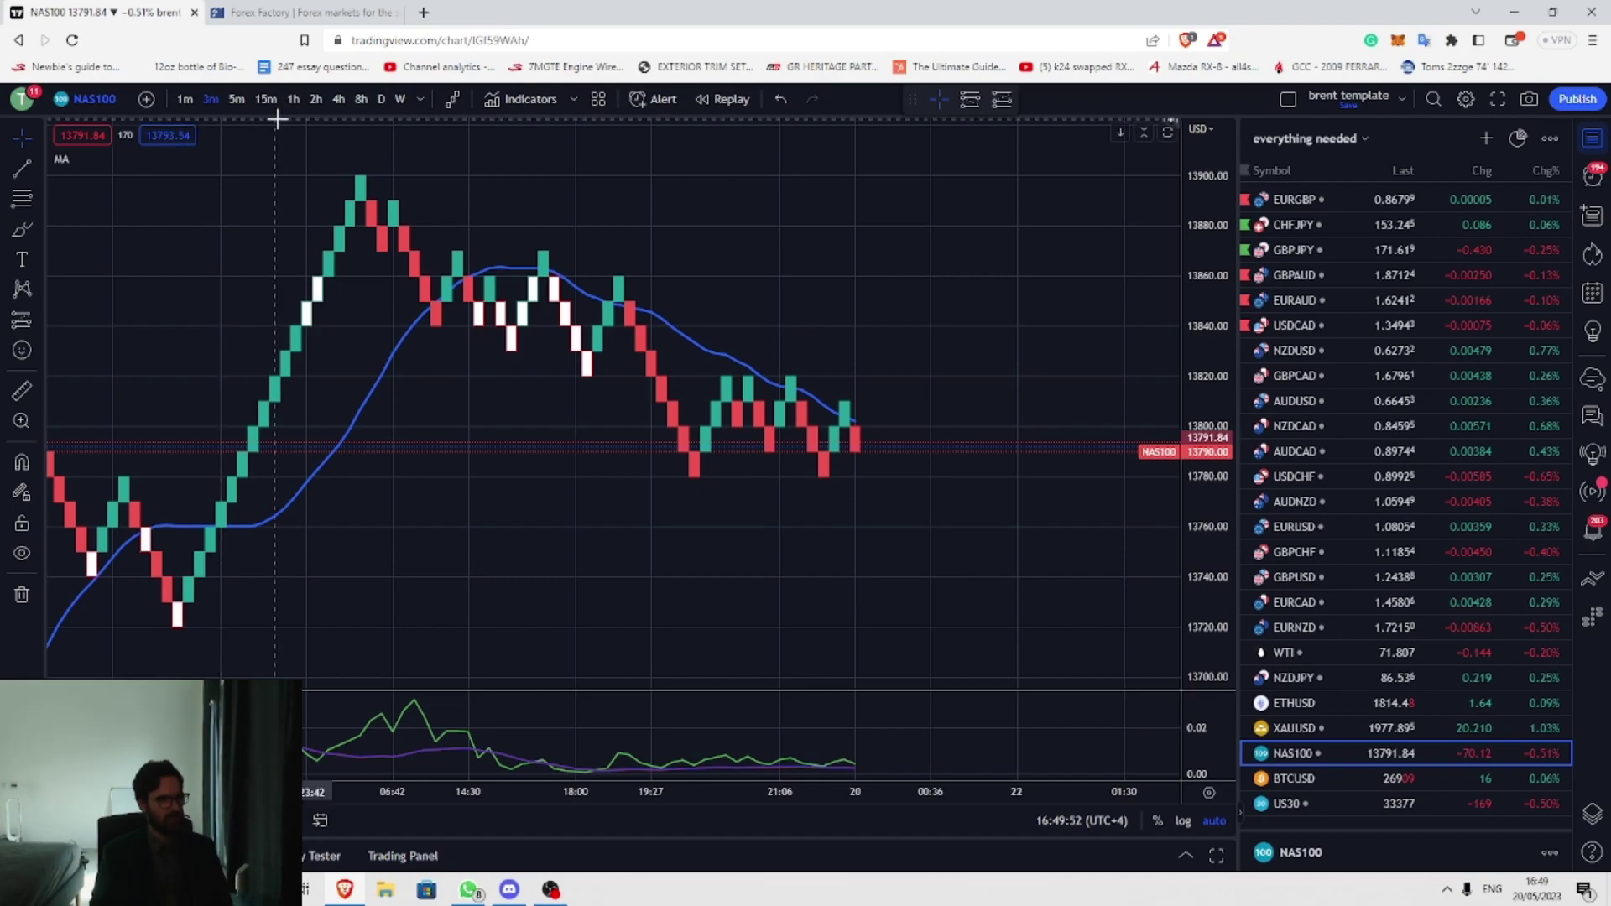
Step: Switch the NAS100 chart type to Heikin Ashi
left_click(453, 99)
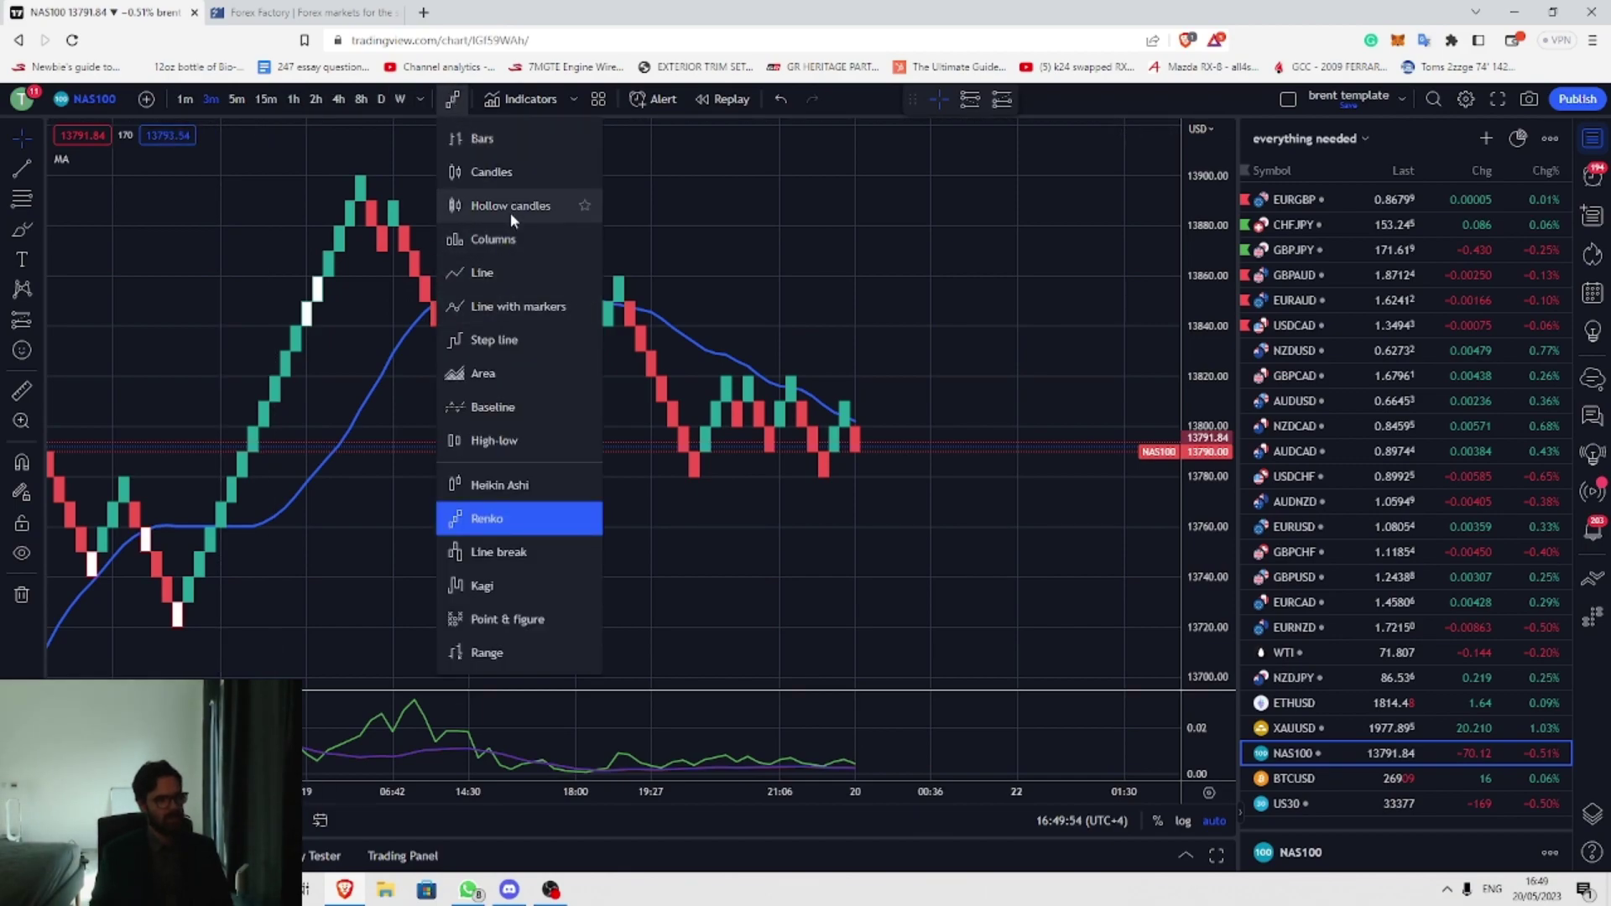
left_click(517, 489)
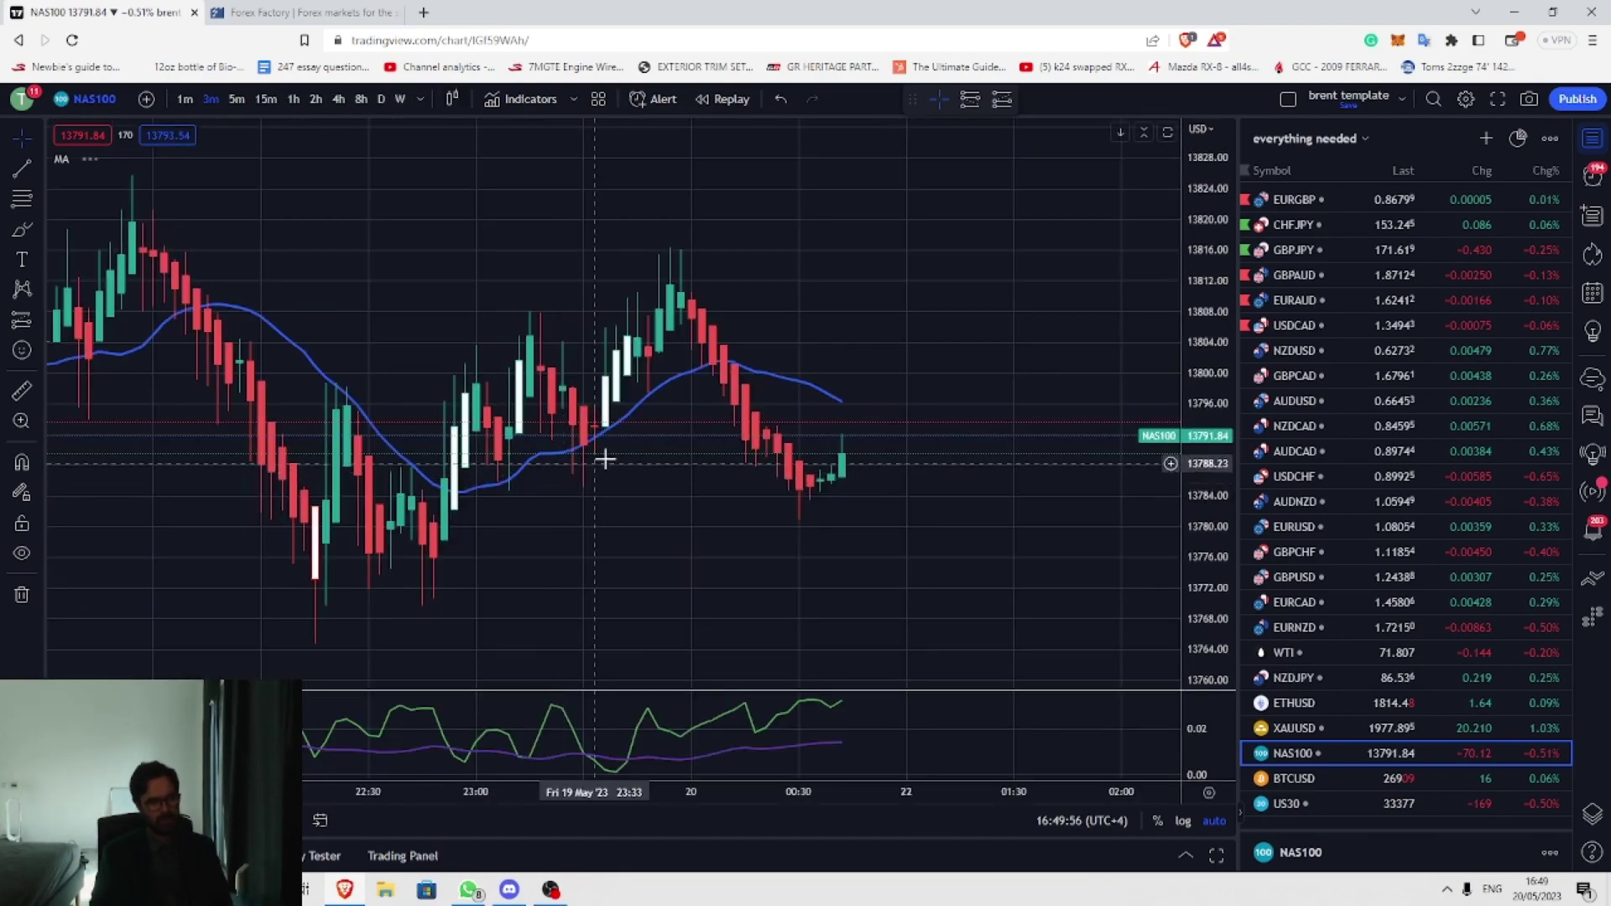
scroll(753, 374, "up", 3)
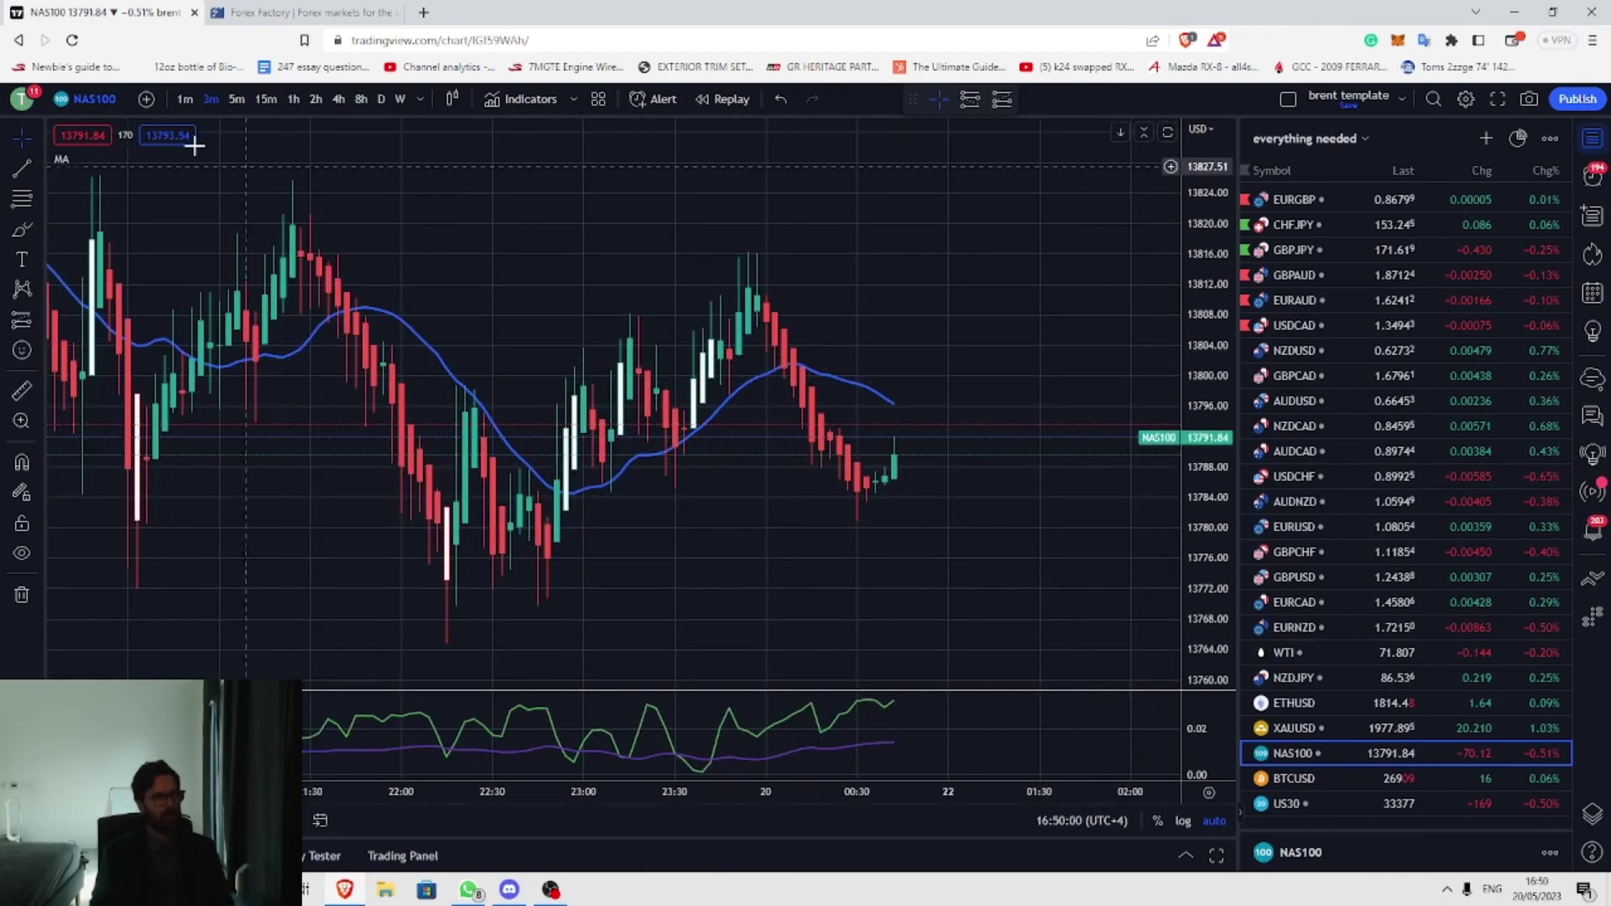
Step: Search for 'TESLA' and load the TSLA stock chart
left_click(94, 99)
type("TESLA")
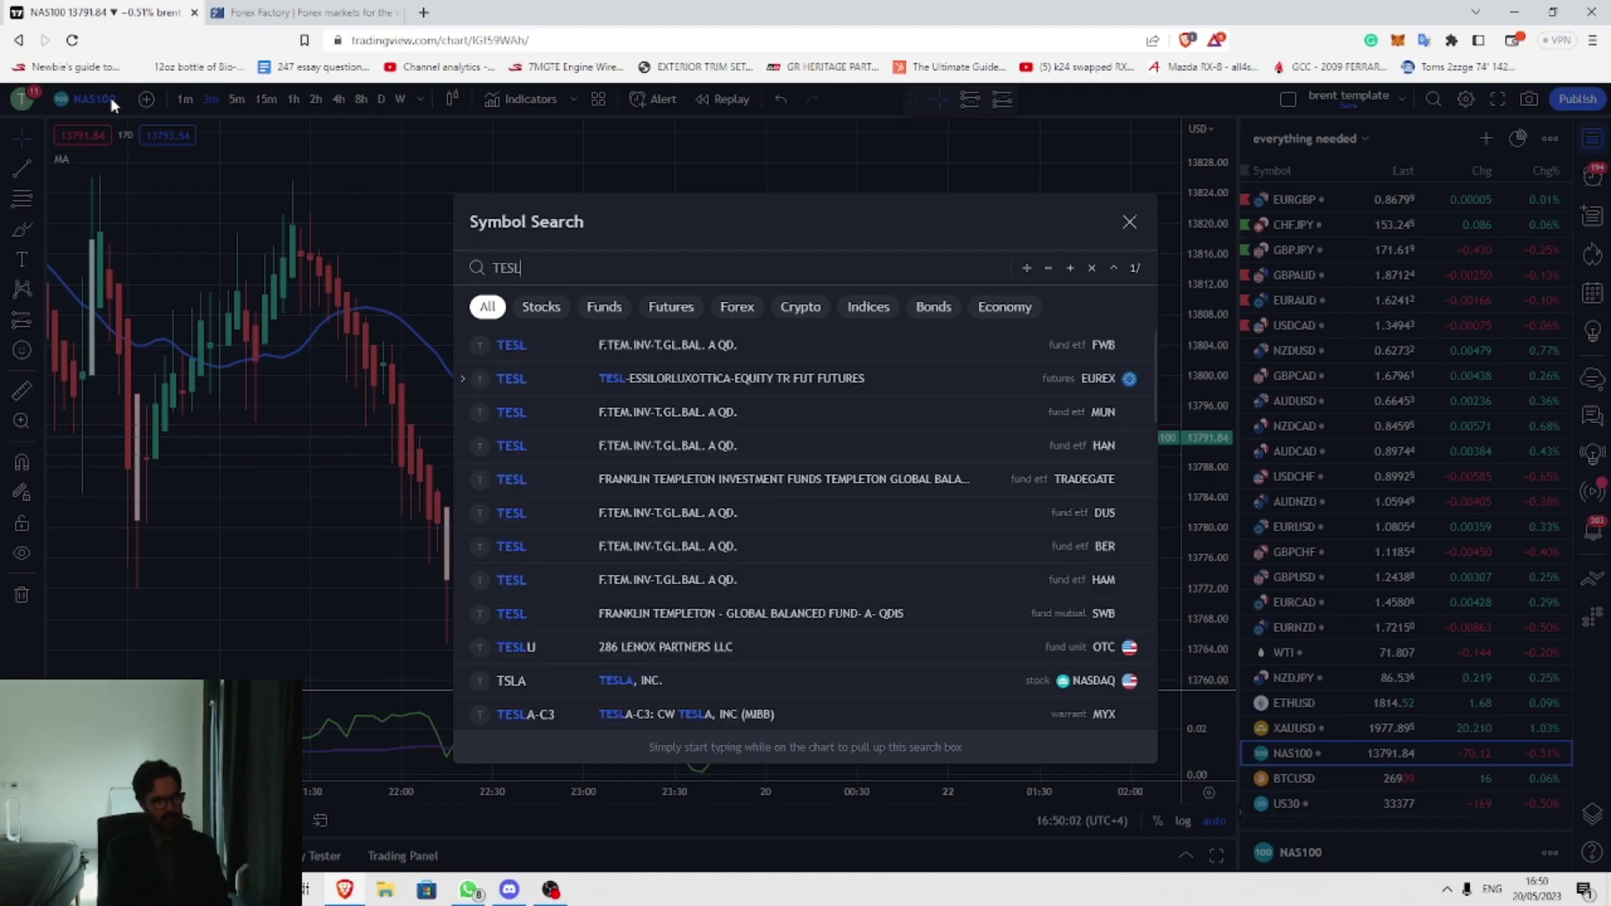
left_click(596, 380)
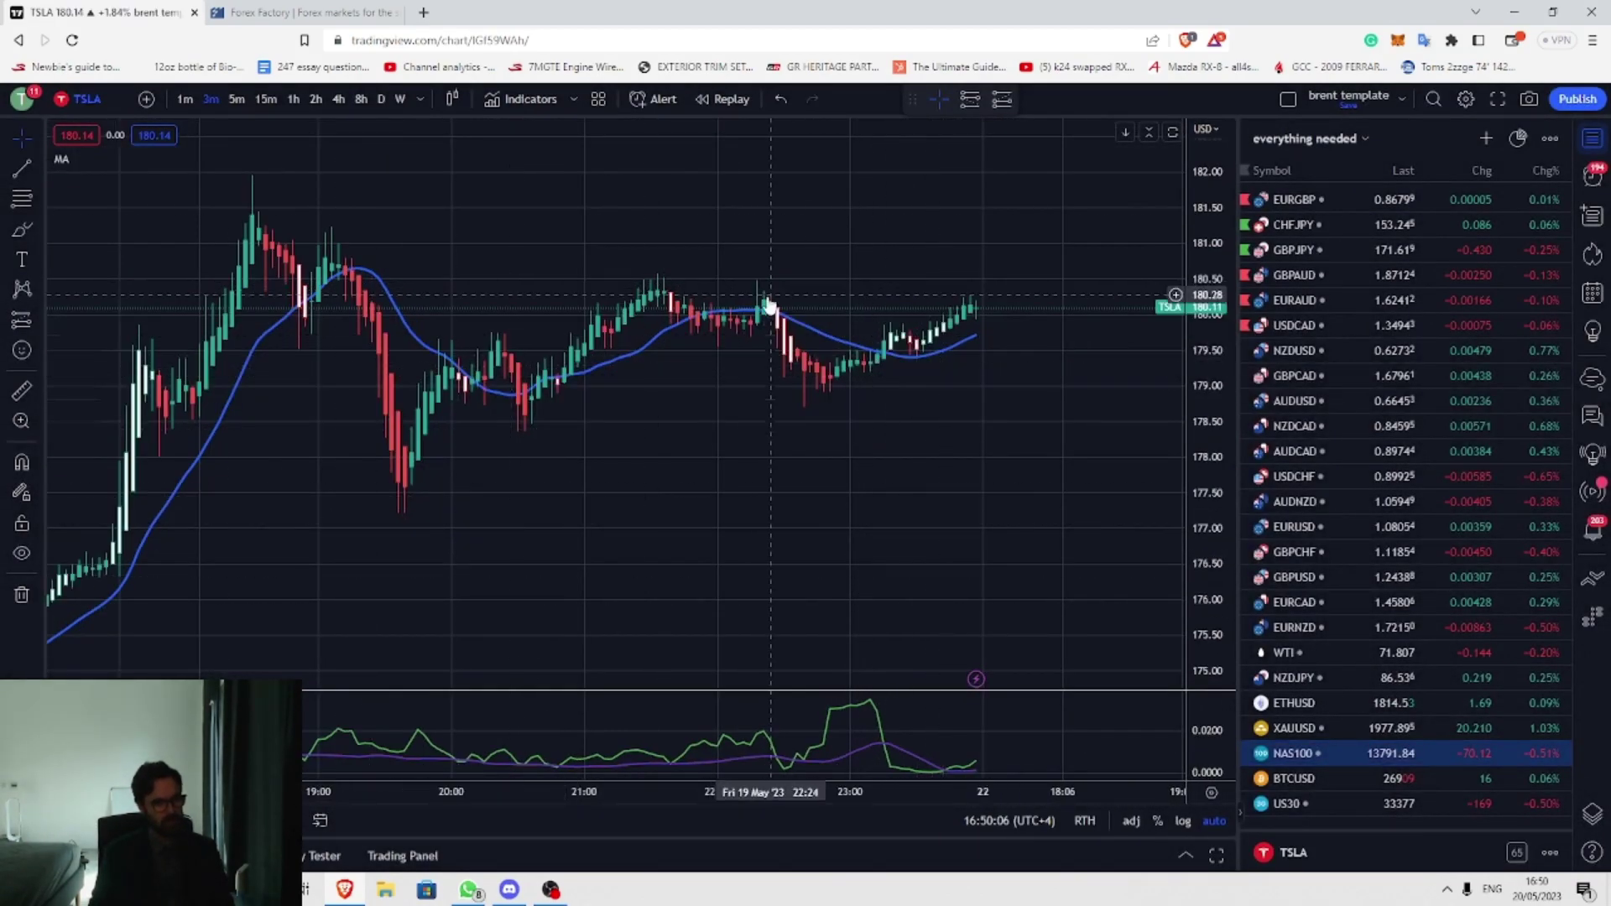
scroll(833, 400, "down", 2)
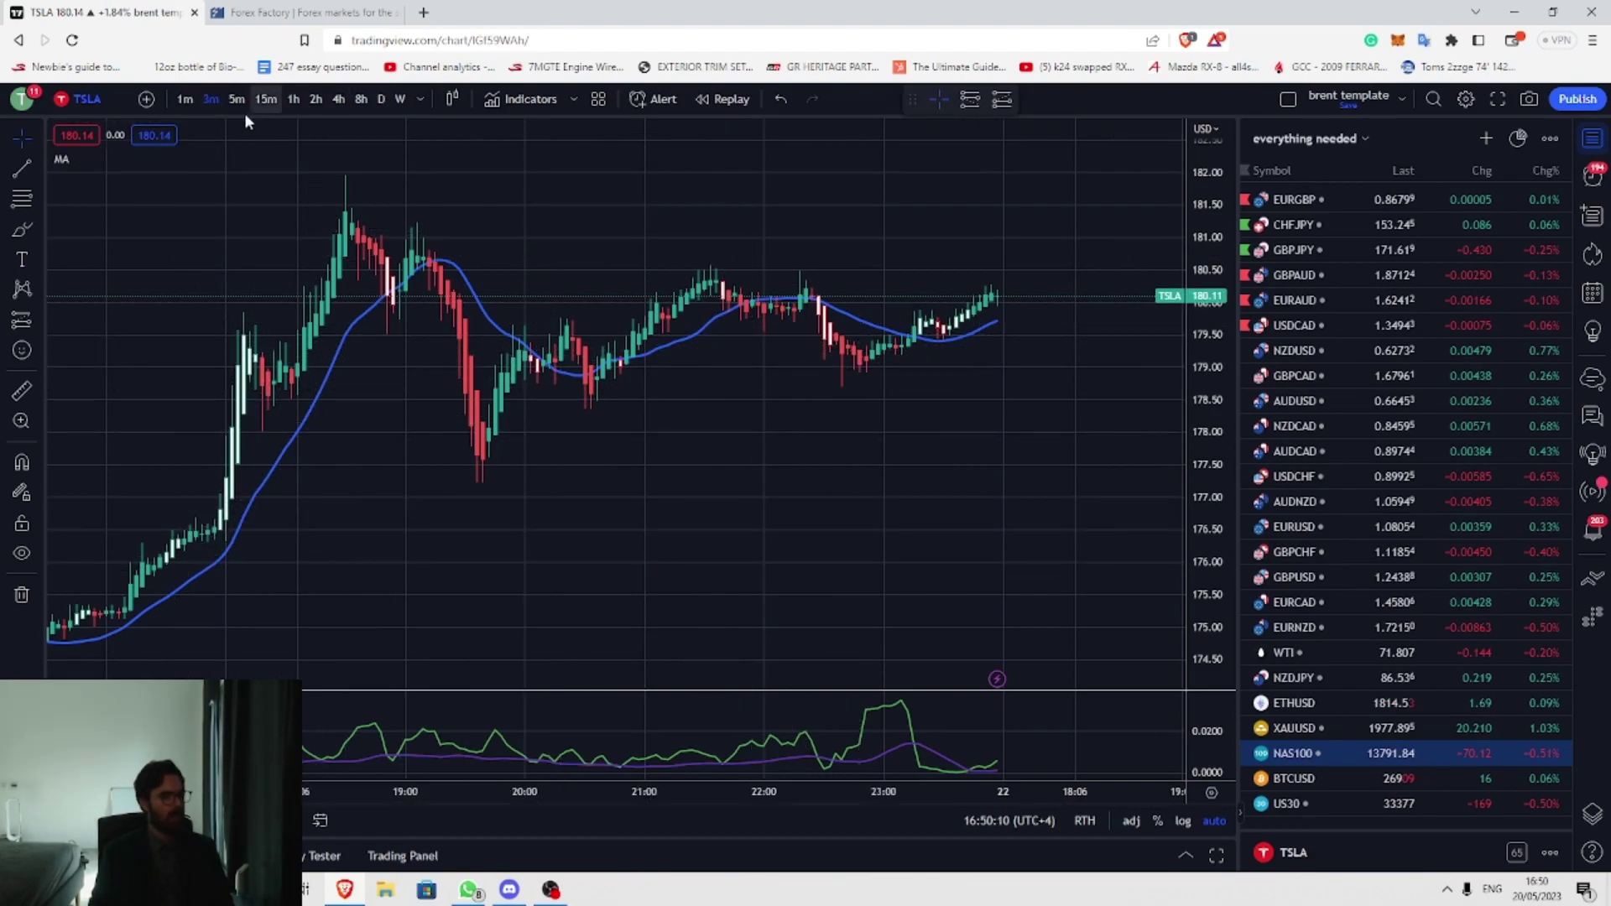
Step: Change the TSLA chart type to Bars
mouse_move(83, 162)
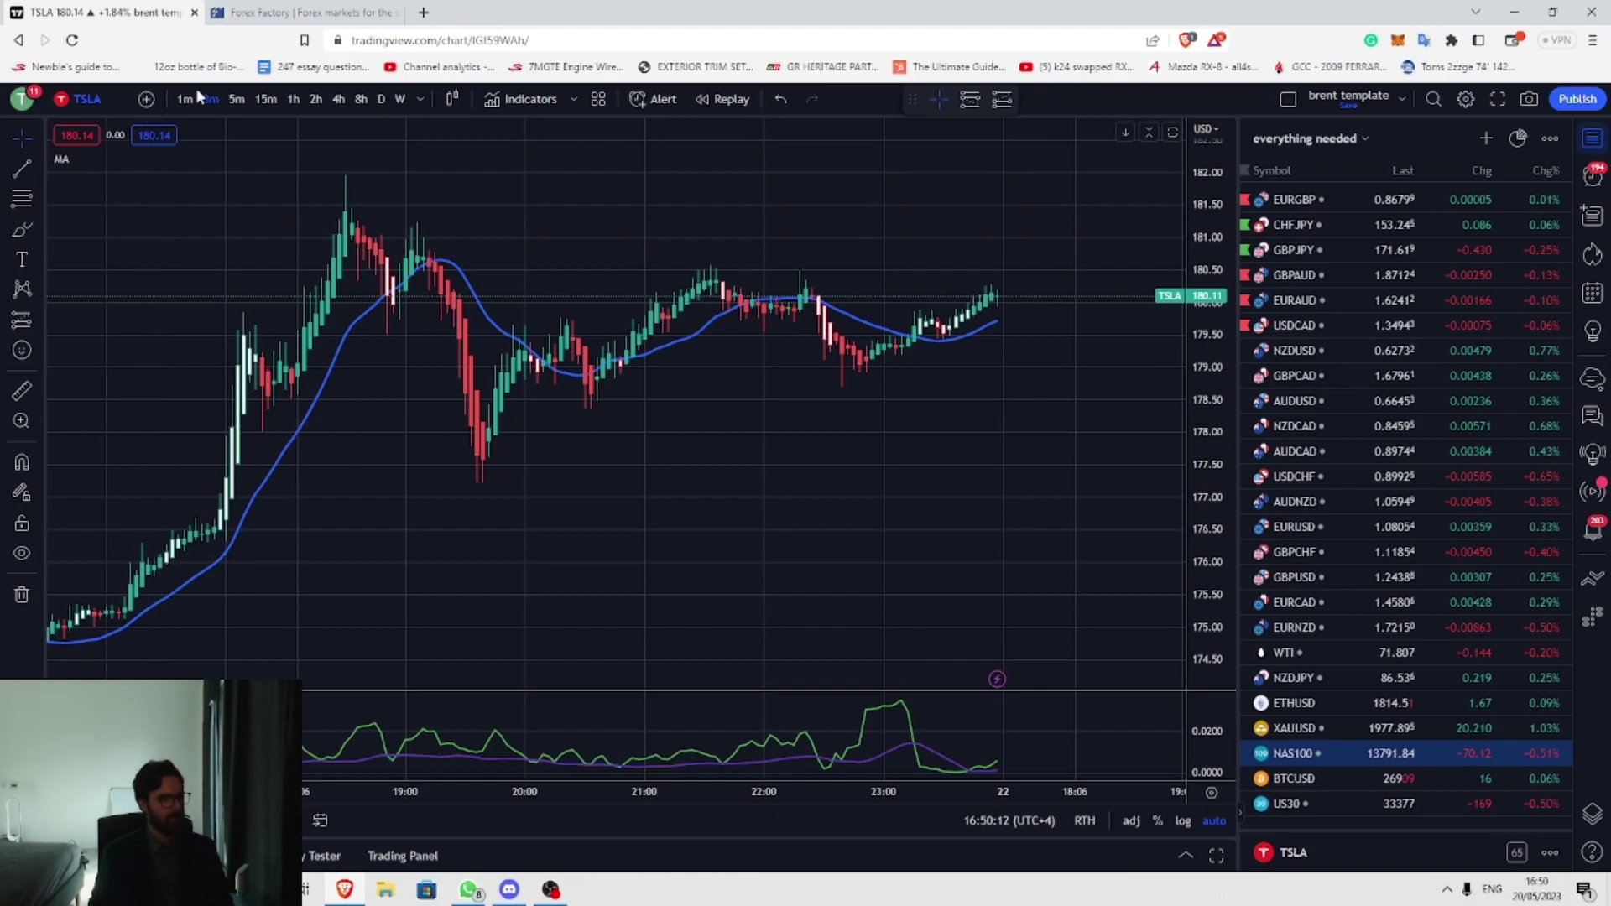
left_click(452, 99)
left_click(476, 148)
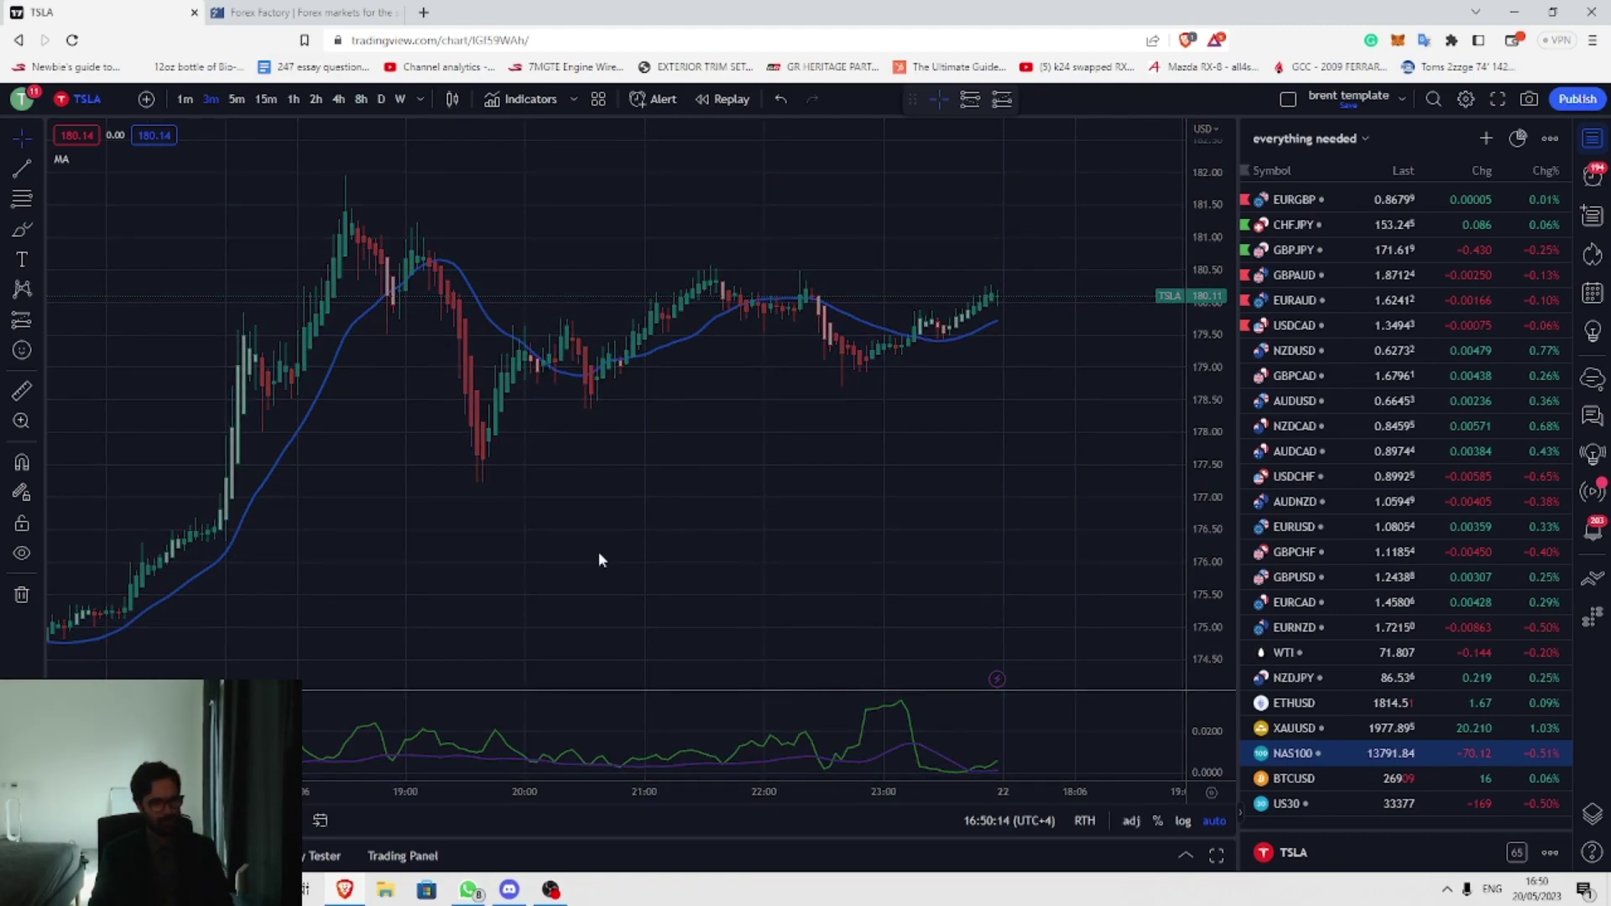
scroll(831, 514, "down", 5)
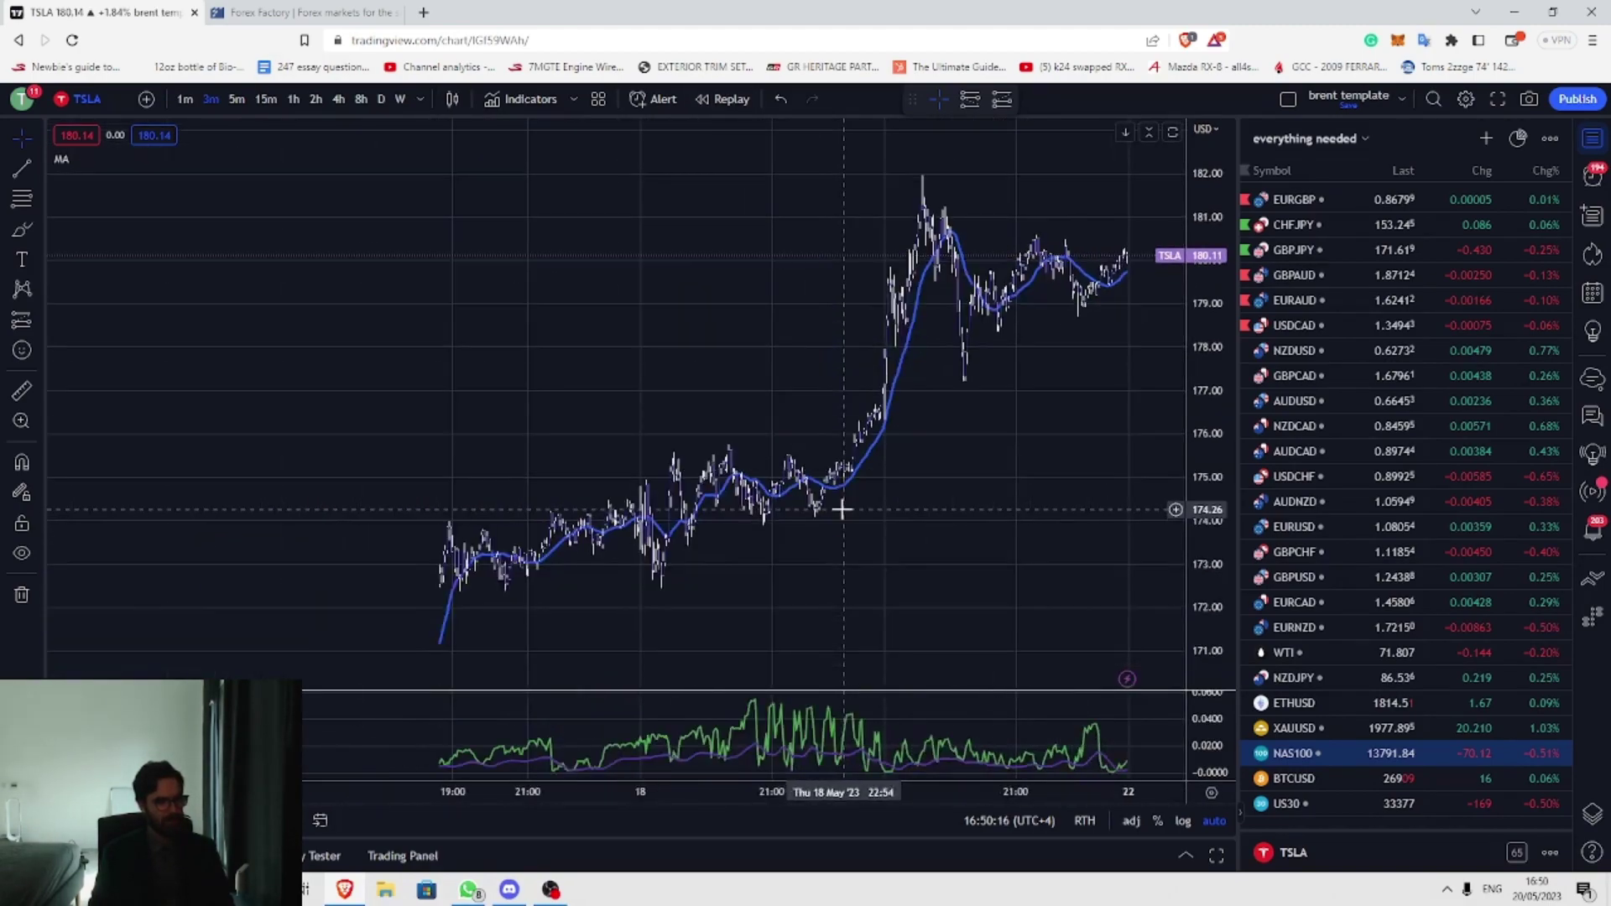
scroll(722, 582, "down", 3)
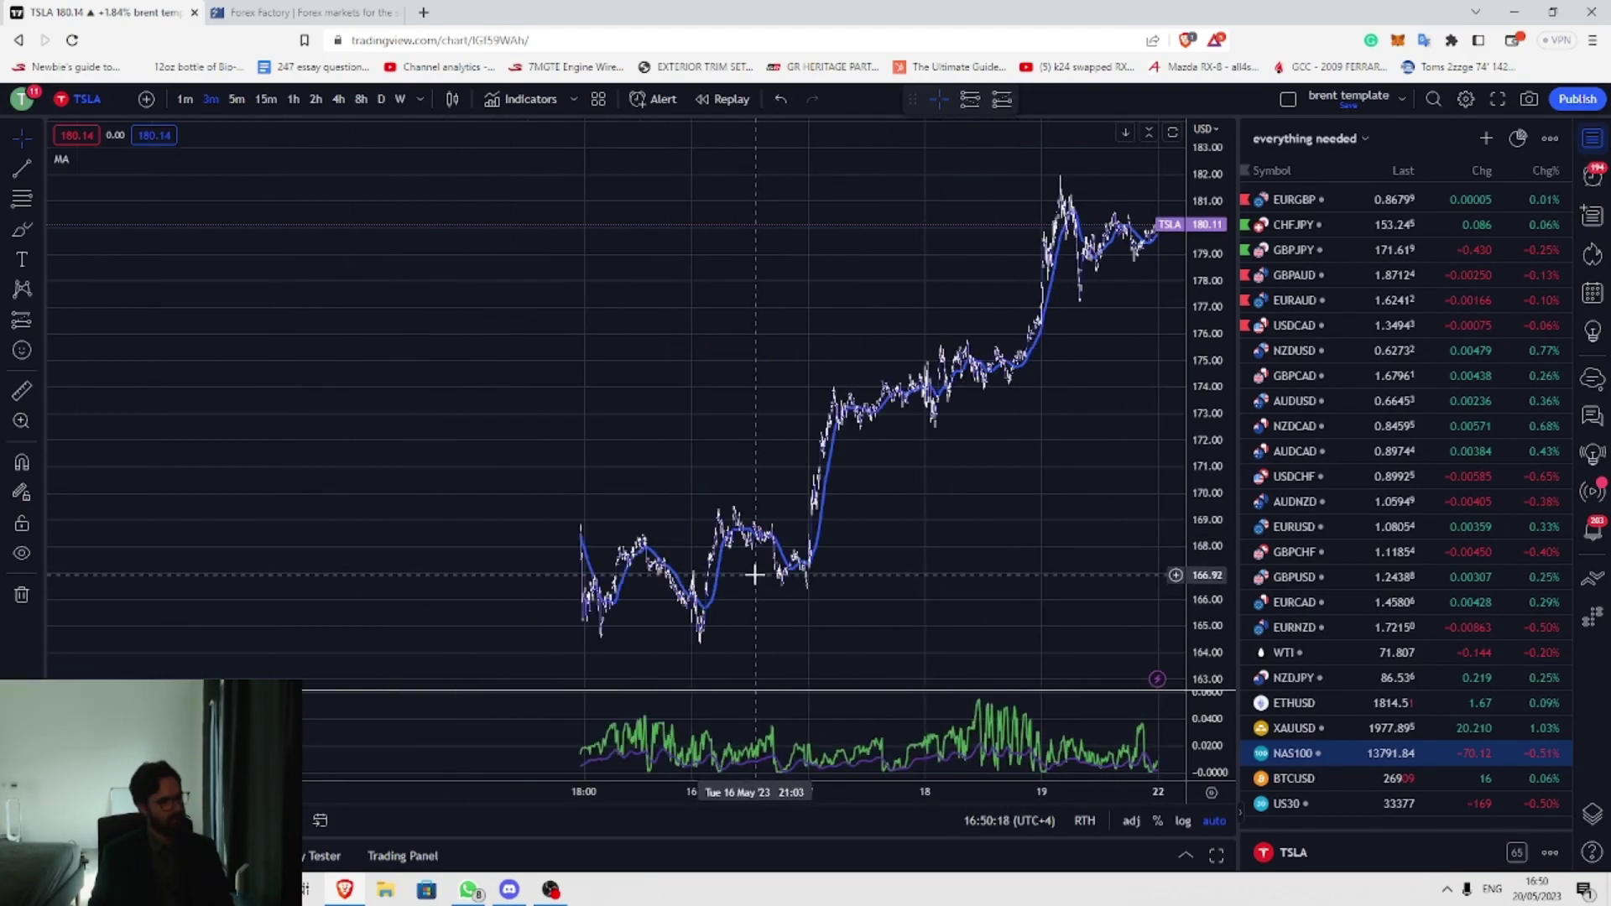
scroll(935, 521, "up", 8)
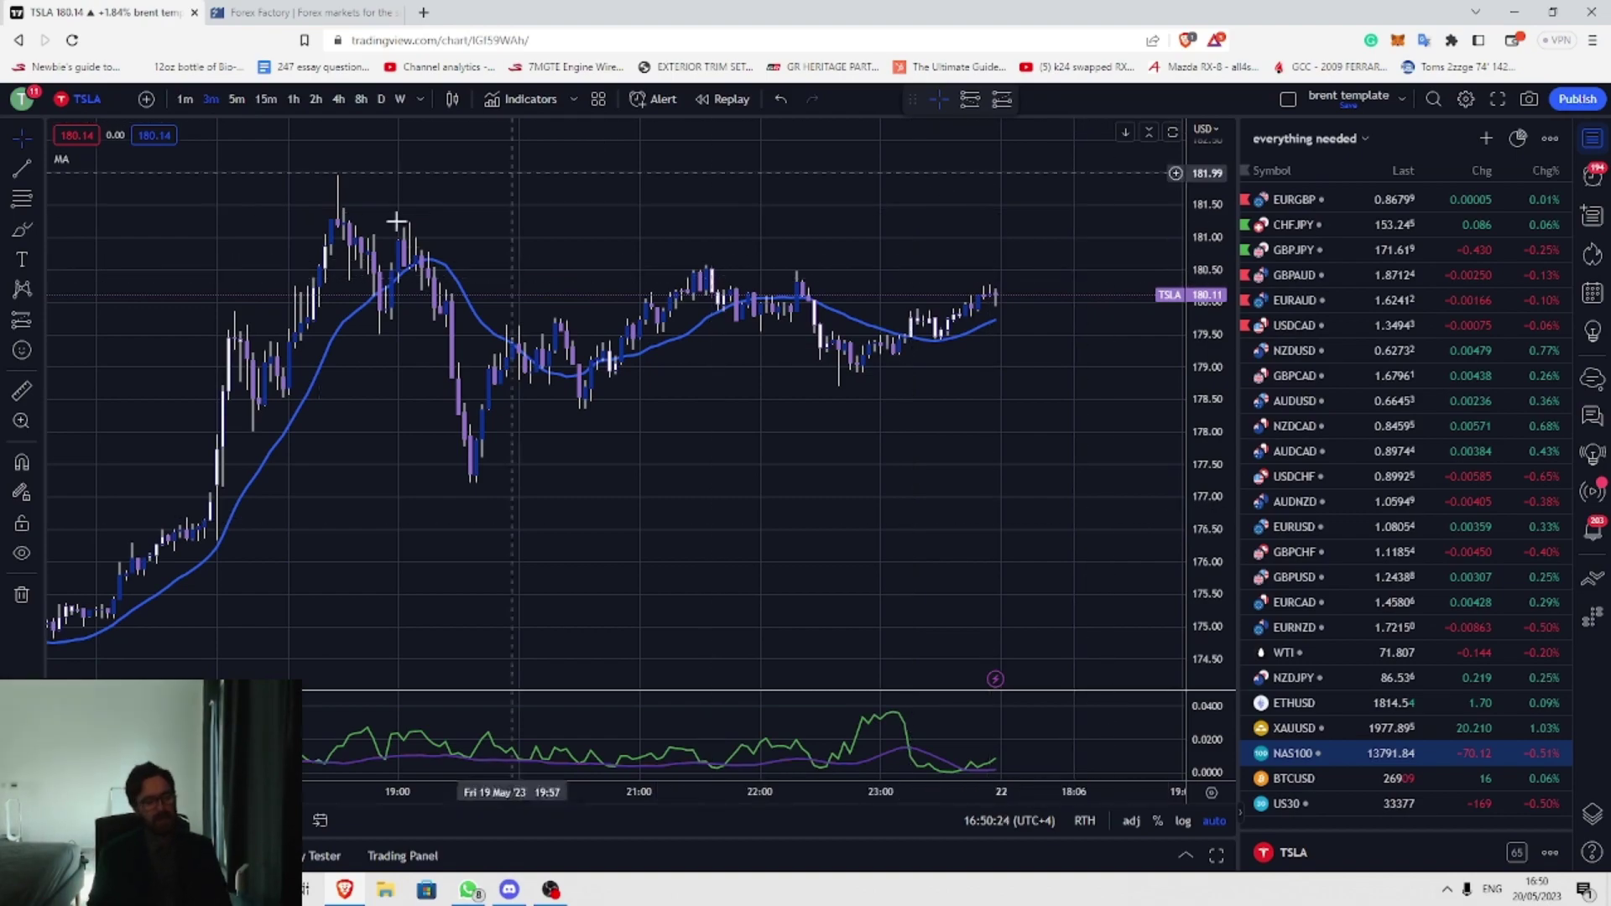
Step: Search for NIFTY and load it as the chart symbol
left_click(99, 98)
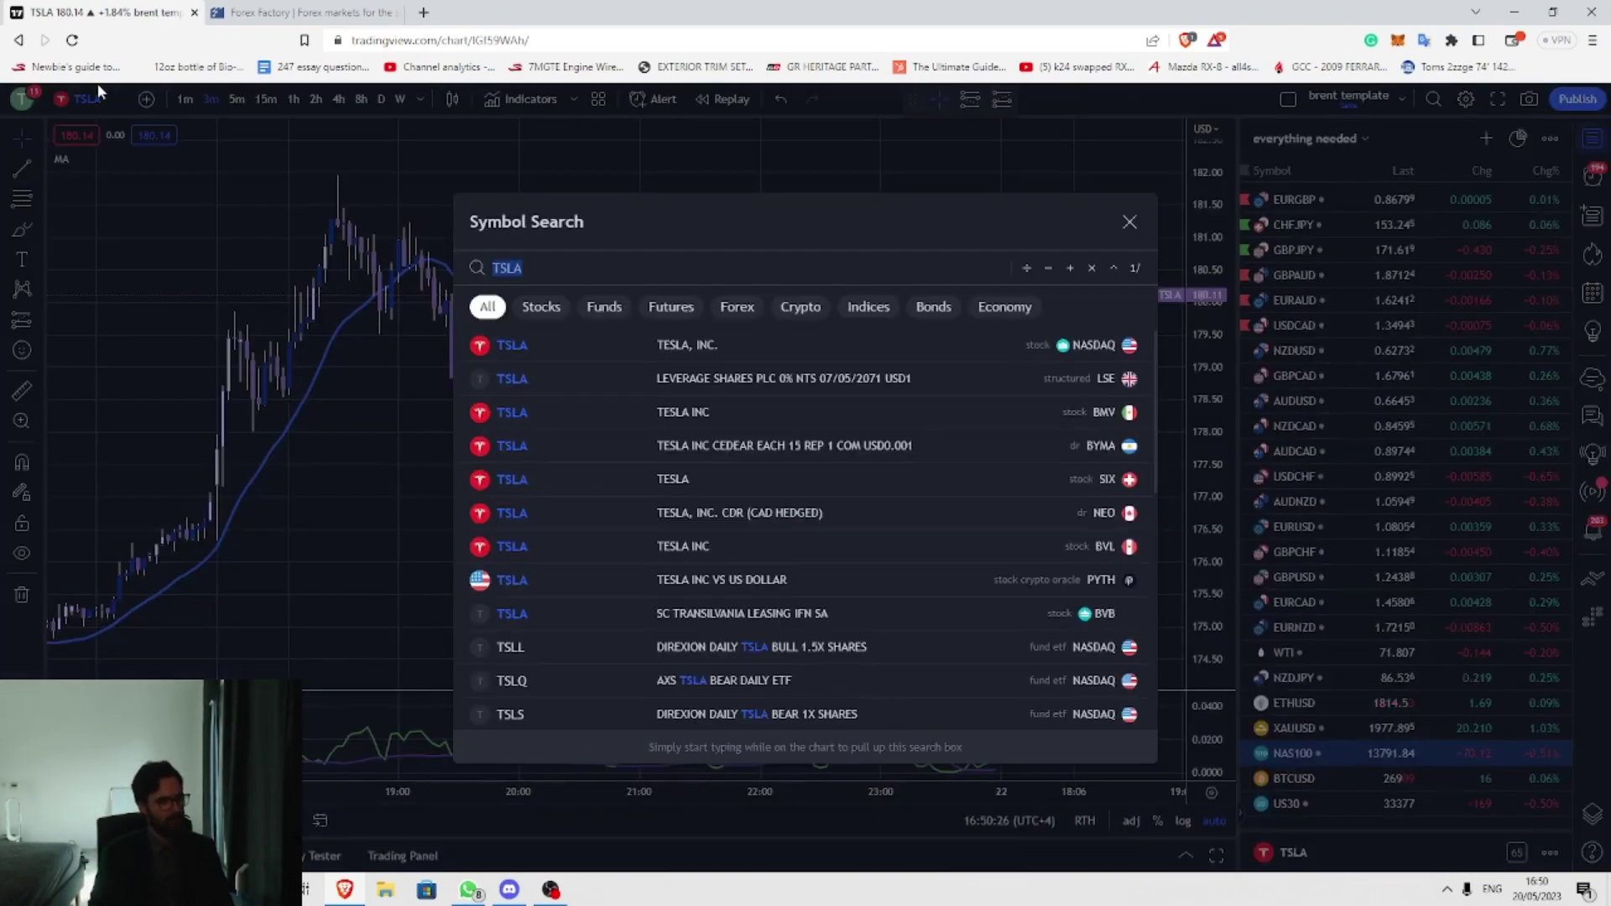
type("NIFTY")
key("Return")
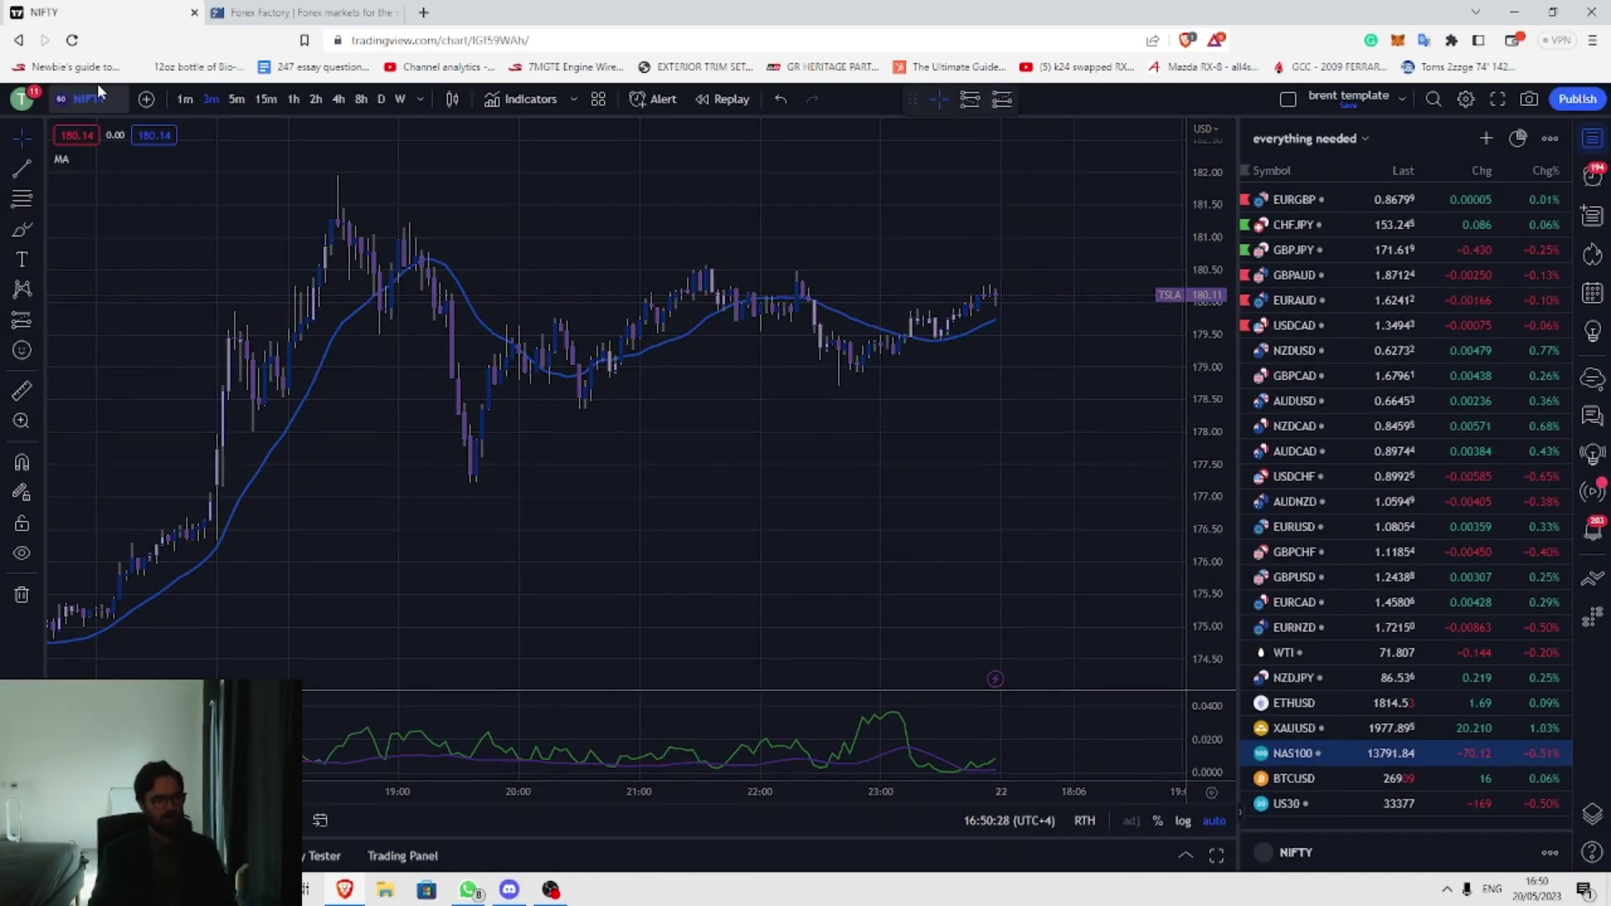
scroll(621, 360, "down", 3)
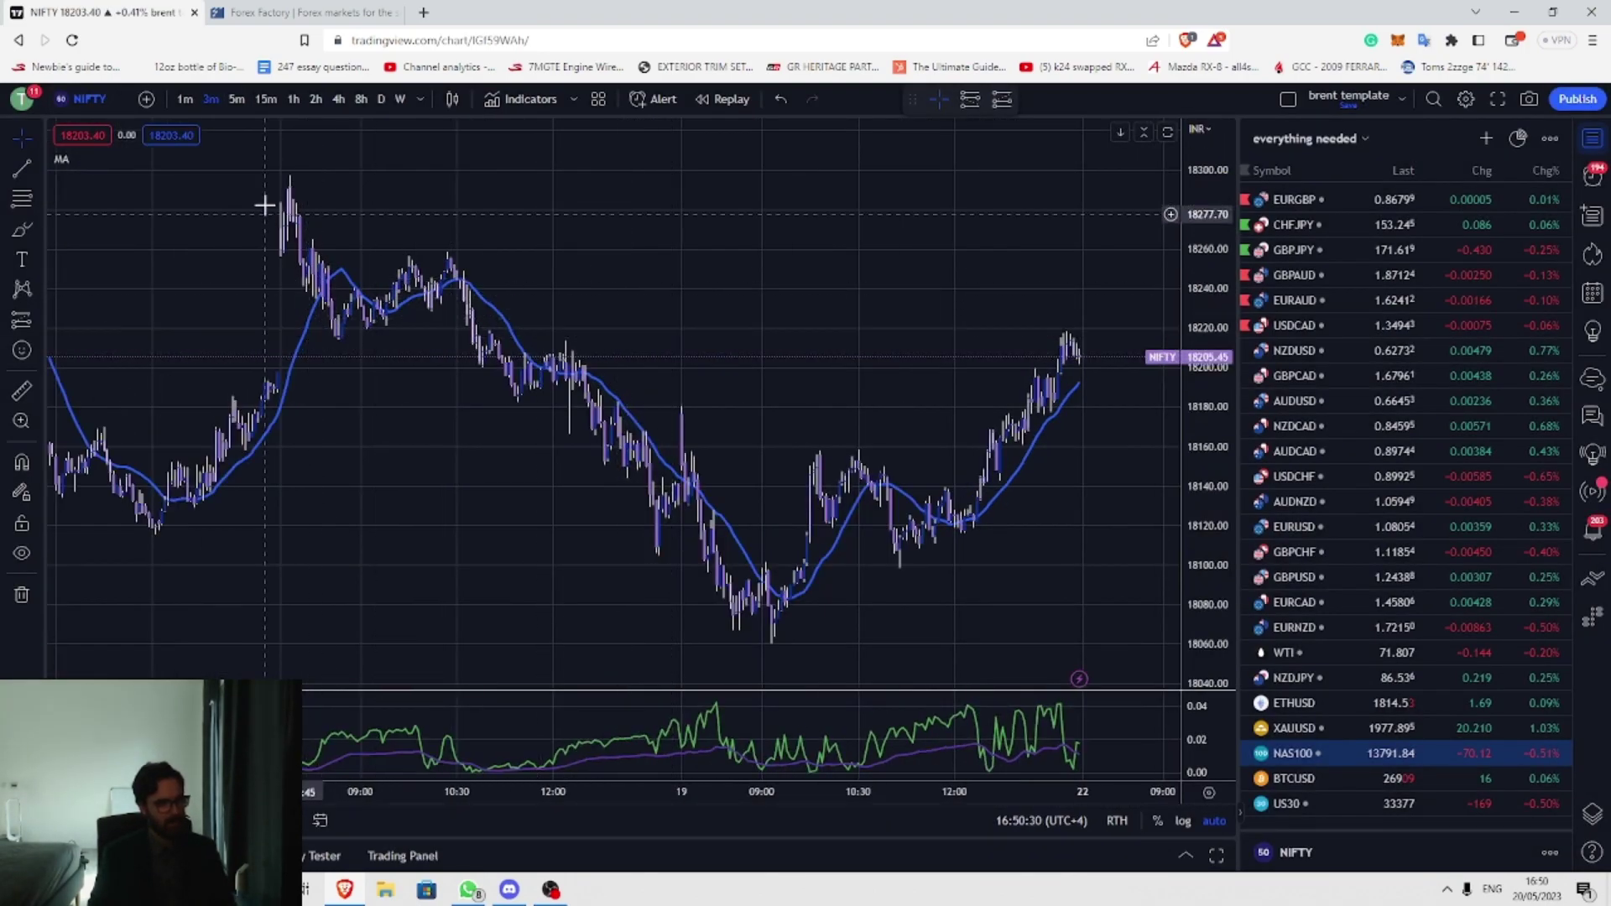
scroll(294, 252, "up", 5)
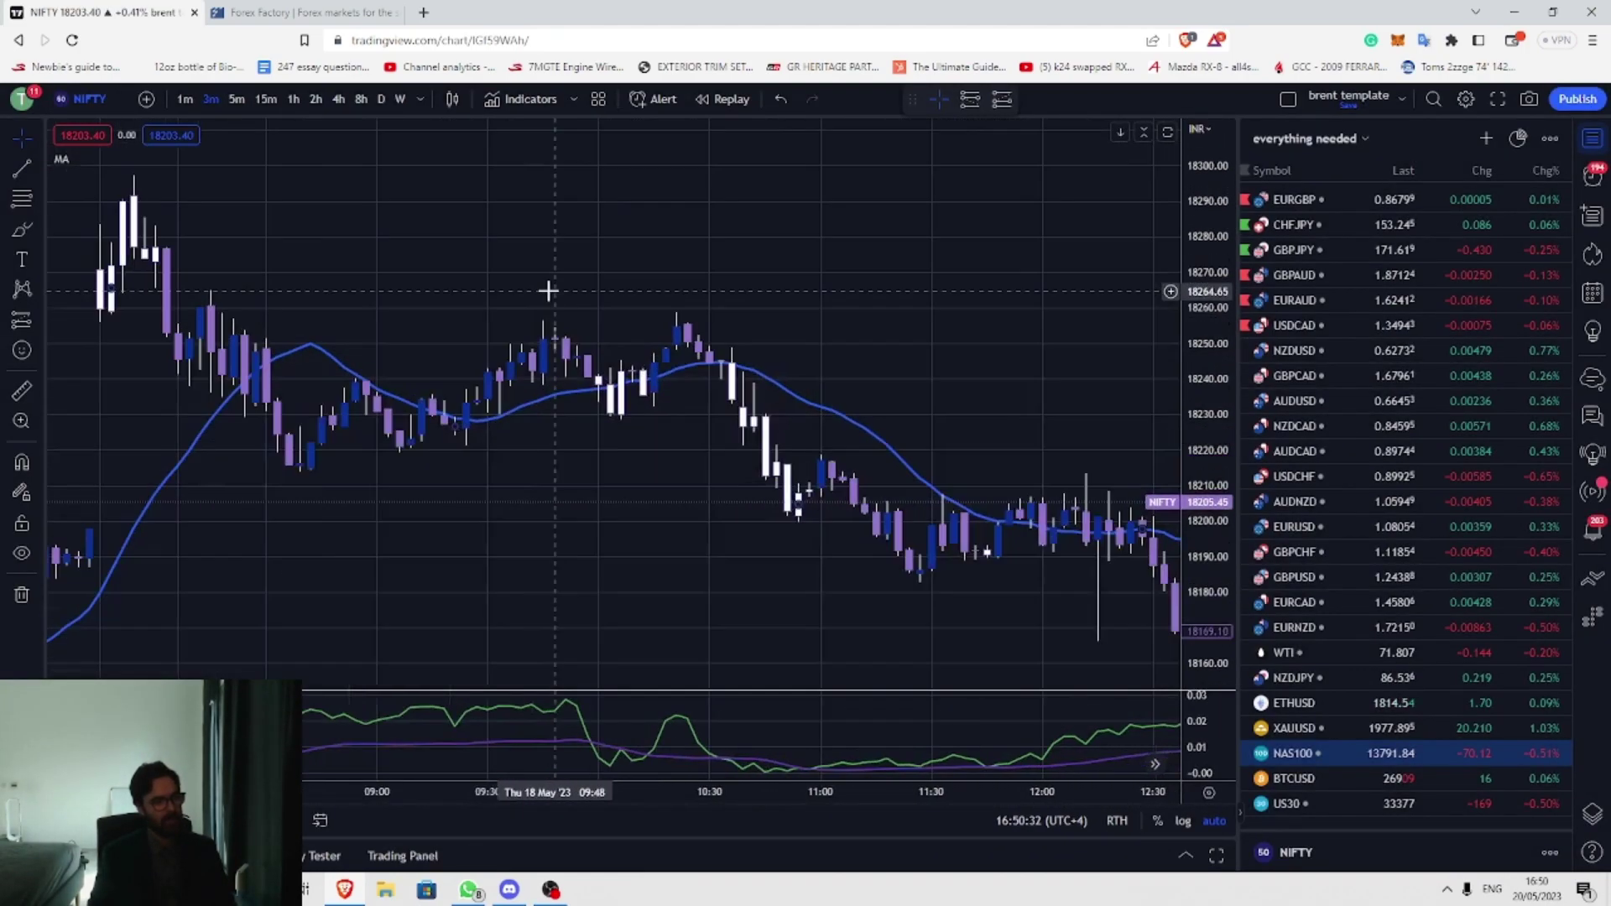
Step: Pan back through earlier NIFTY bars, then return to the latest bars with room on the right
scroll(538, 296, "left", 3)
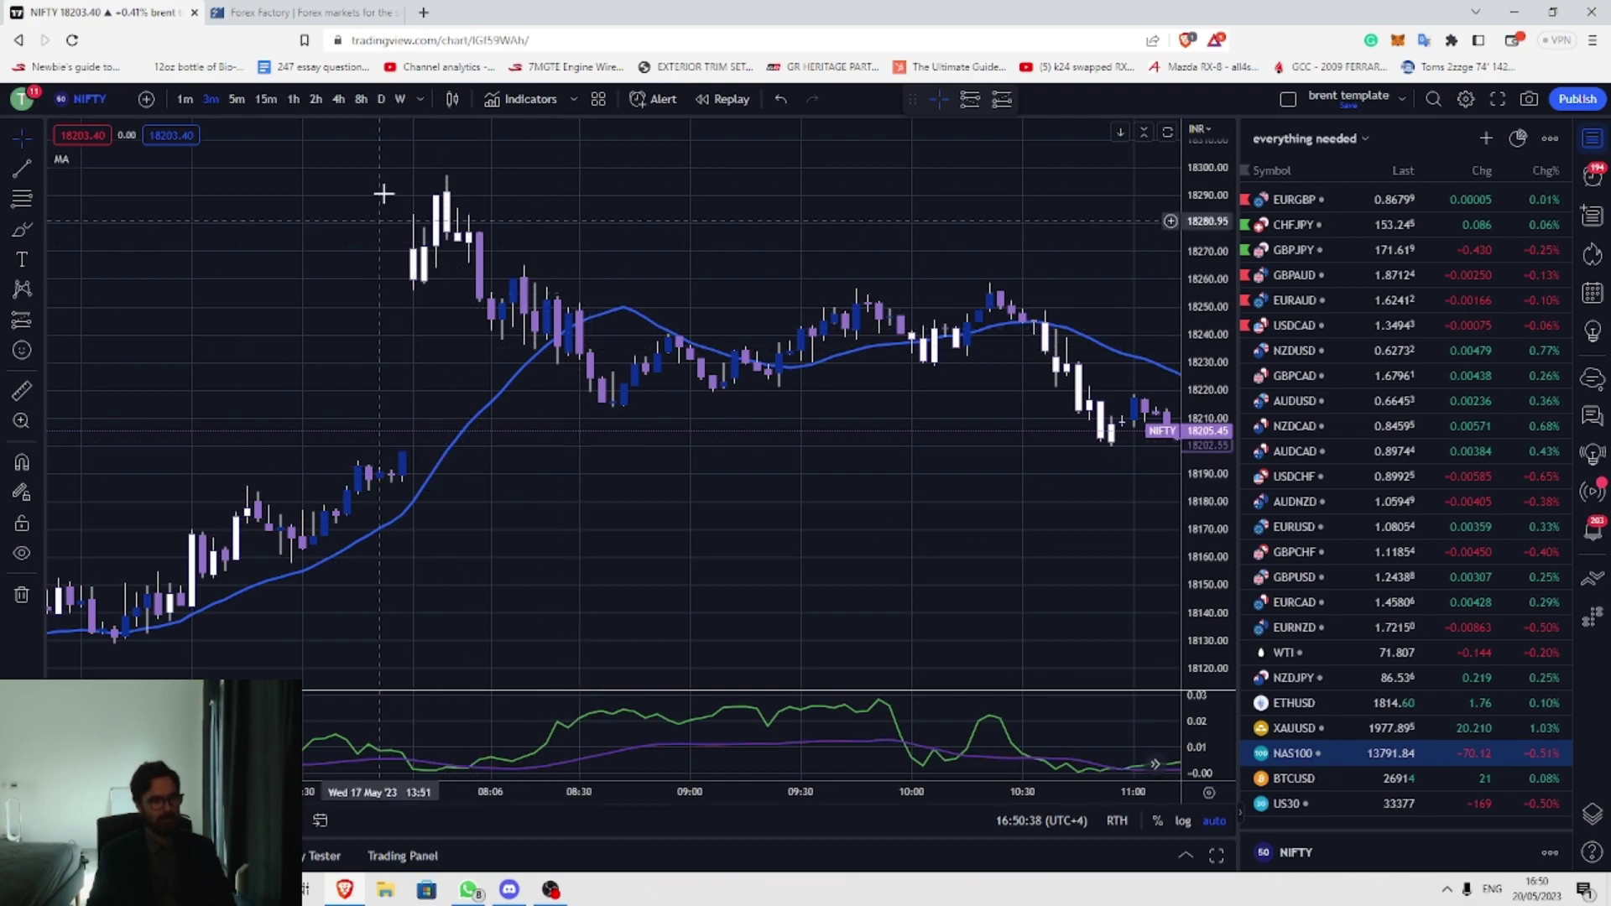
scroll(496, 445, "right", 3)
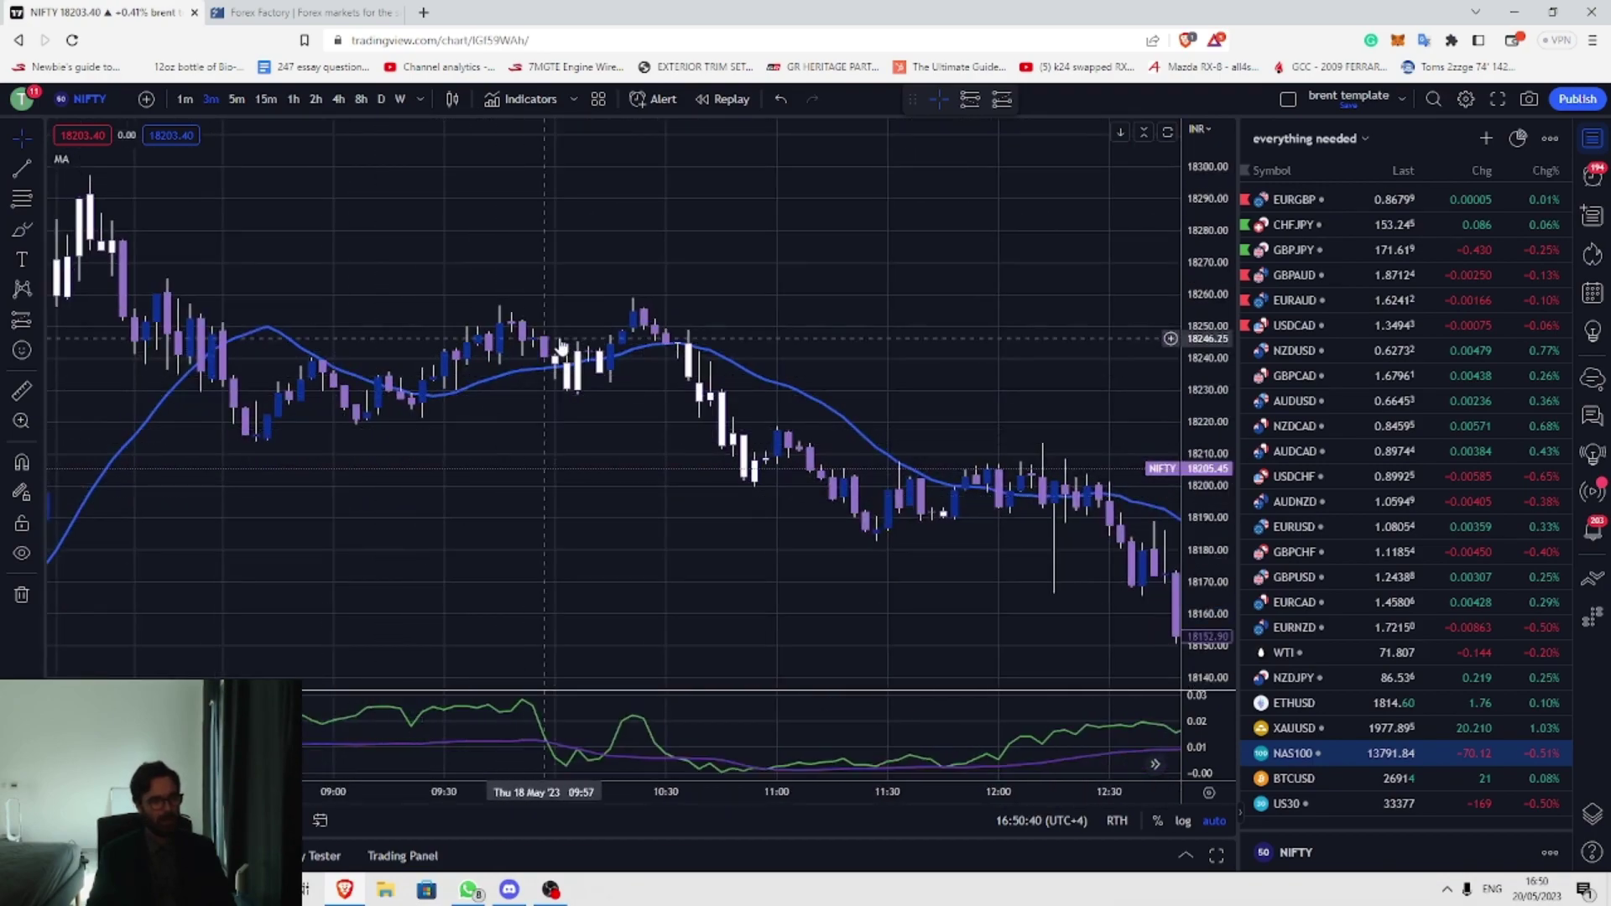
left_click_drag(568, 576, 869, 561)
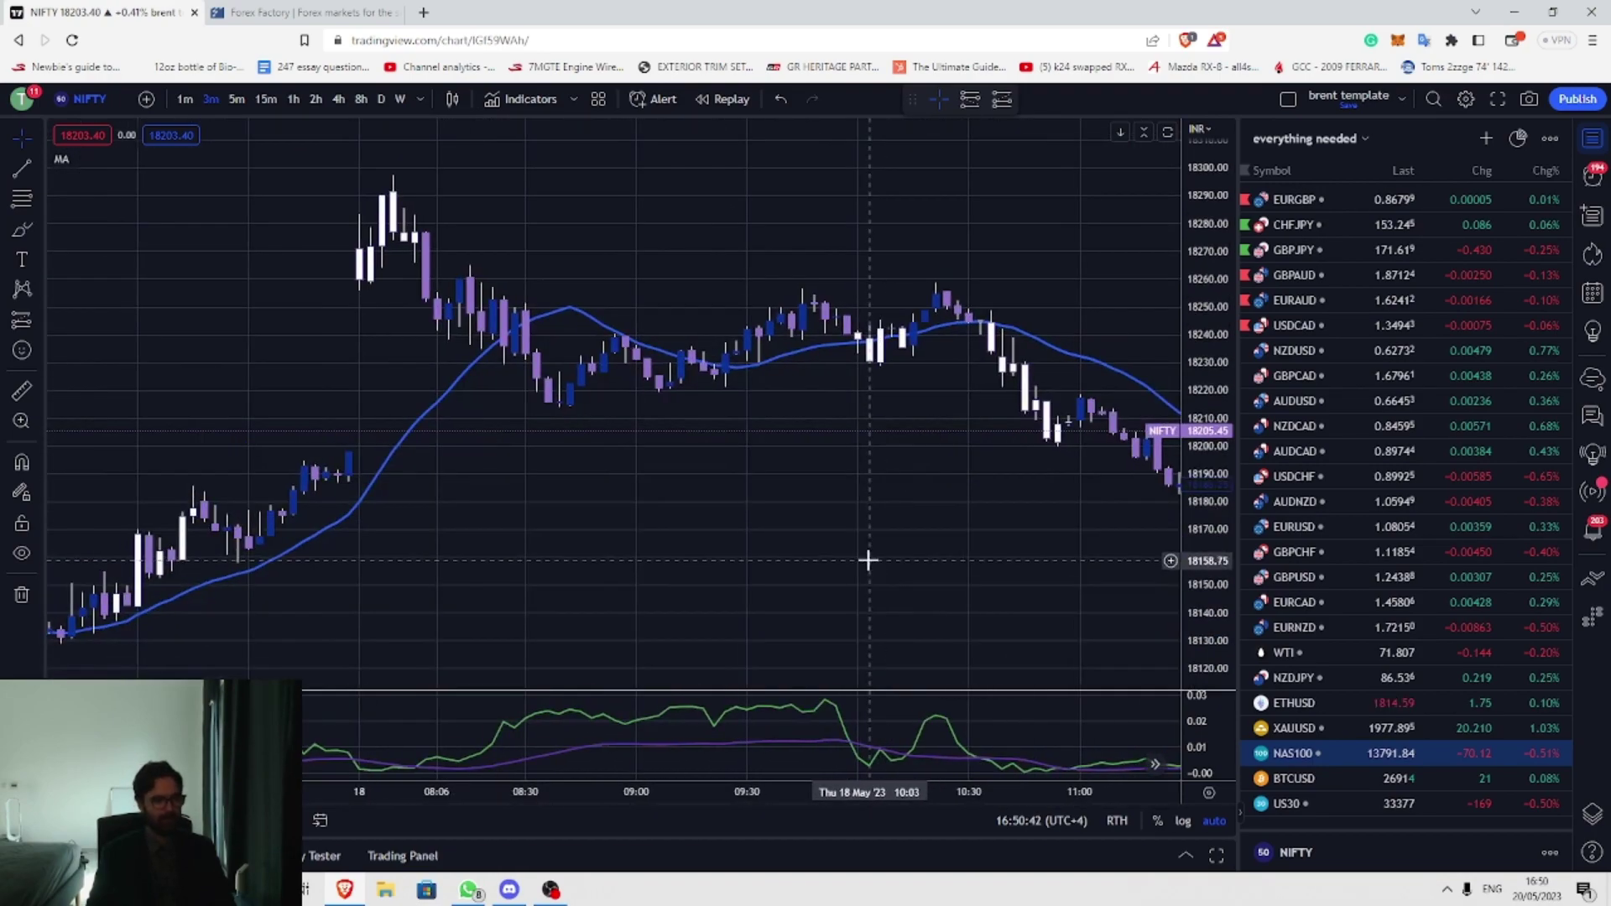
scroll(868, 560, "down", 3)
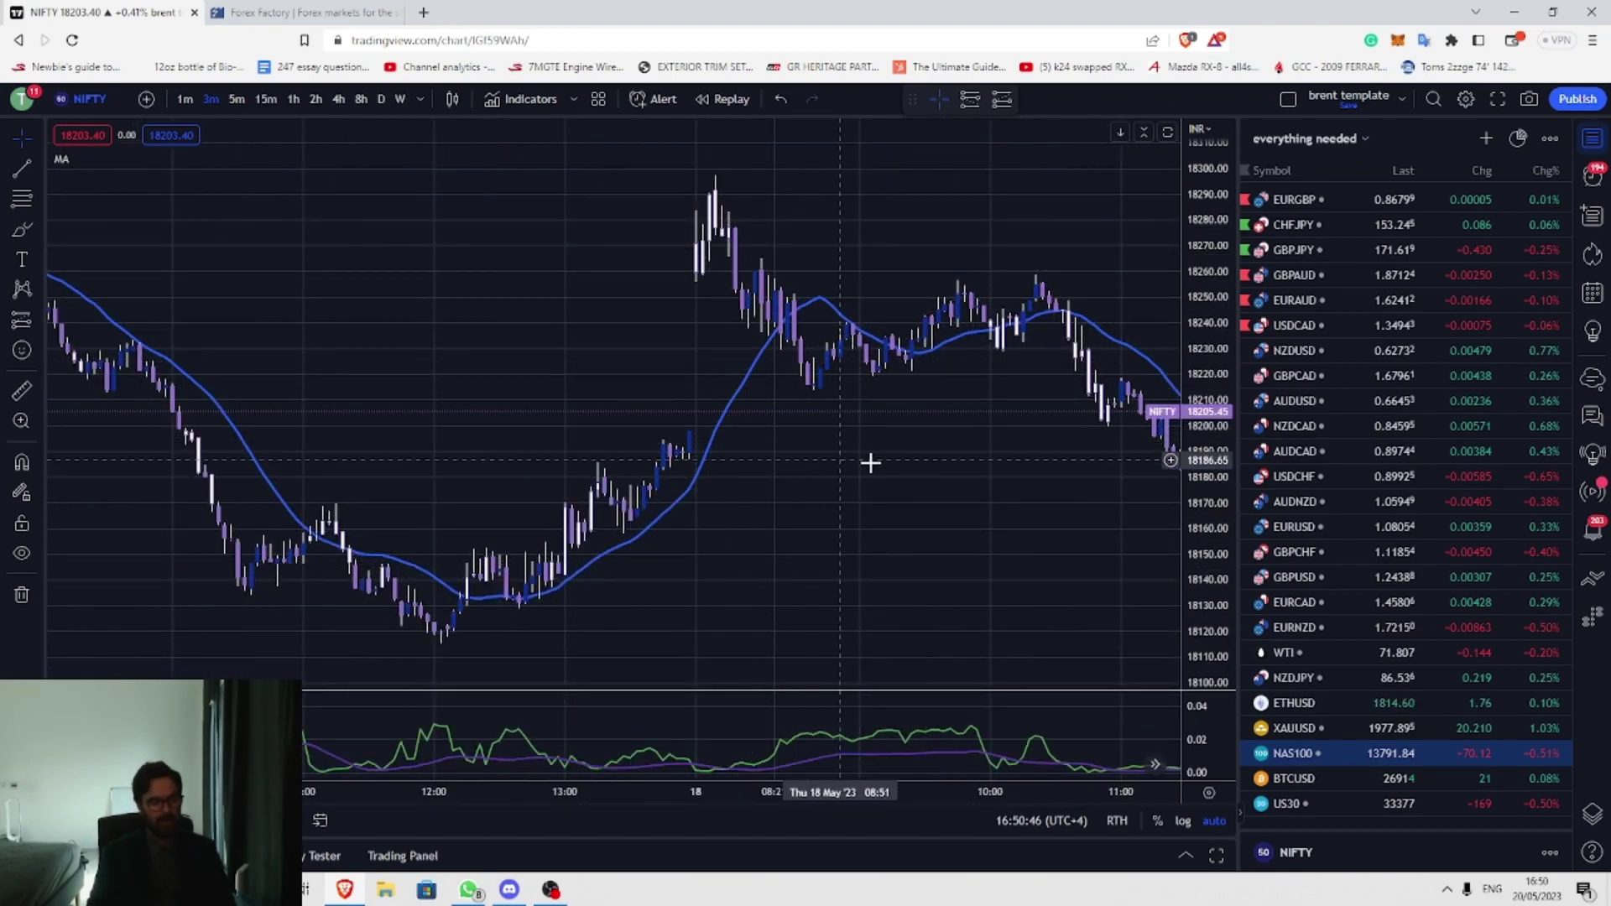
scroll(904, 501, "down", 3)
scroll(695, 453, "up", 5)
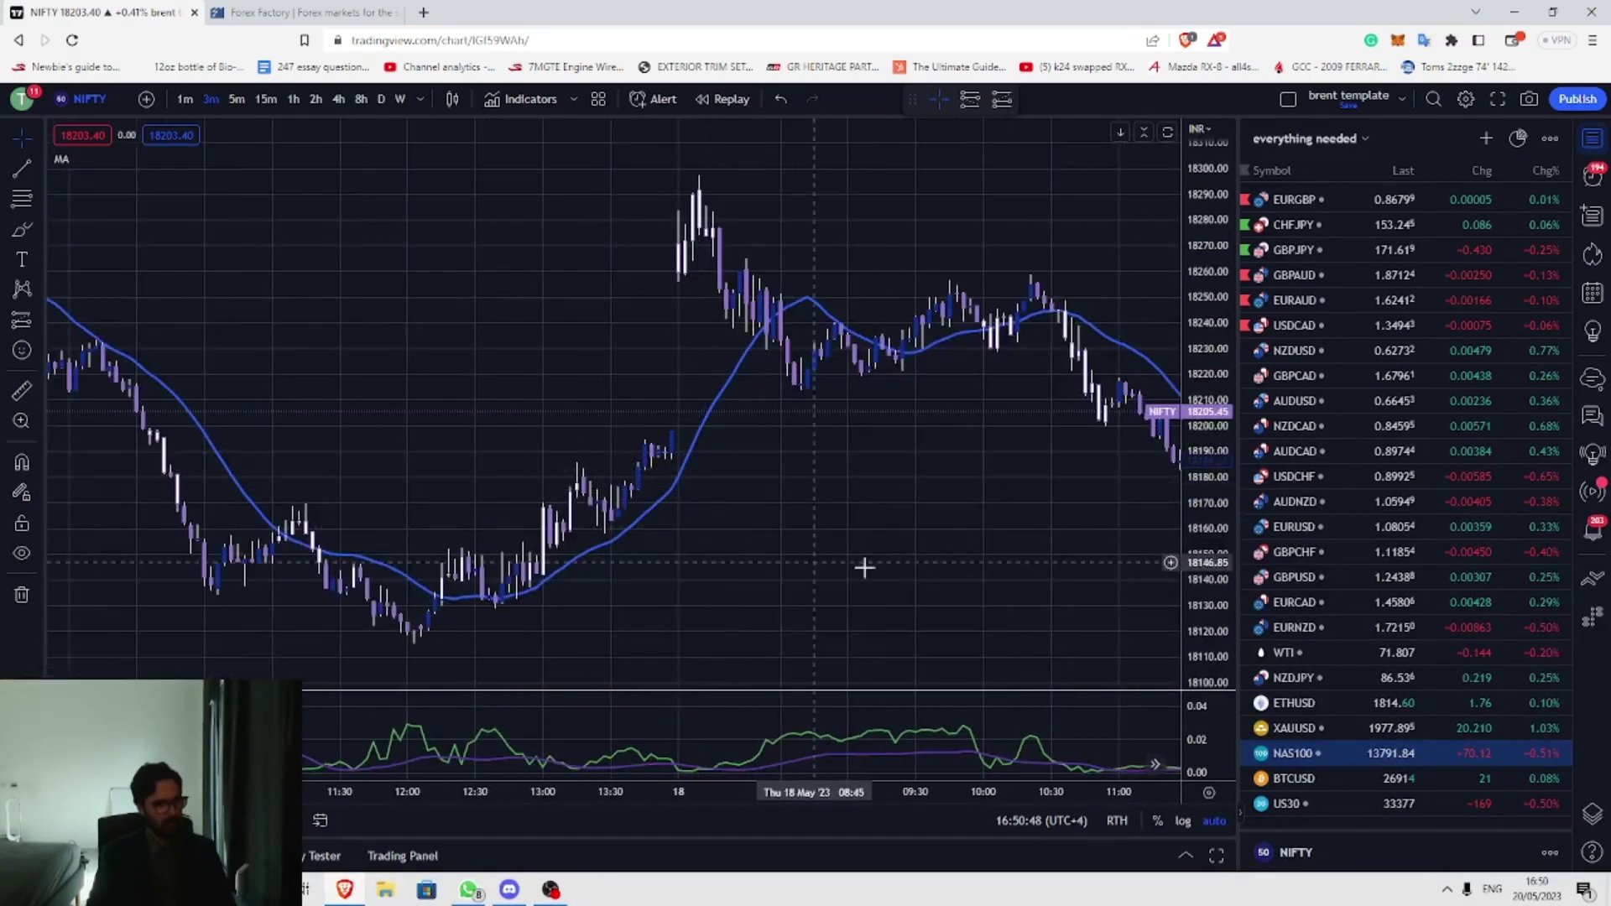
left_click_drag(888, 557, 5, 485)
left_click_drag(864, 593, 701, 554)
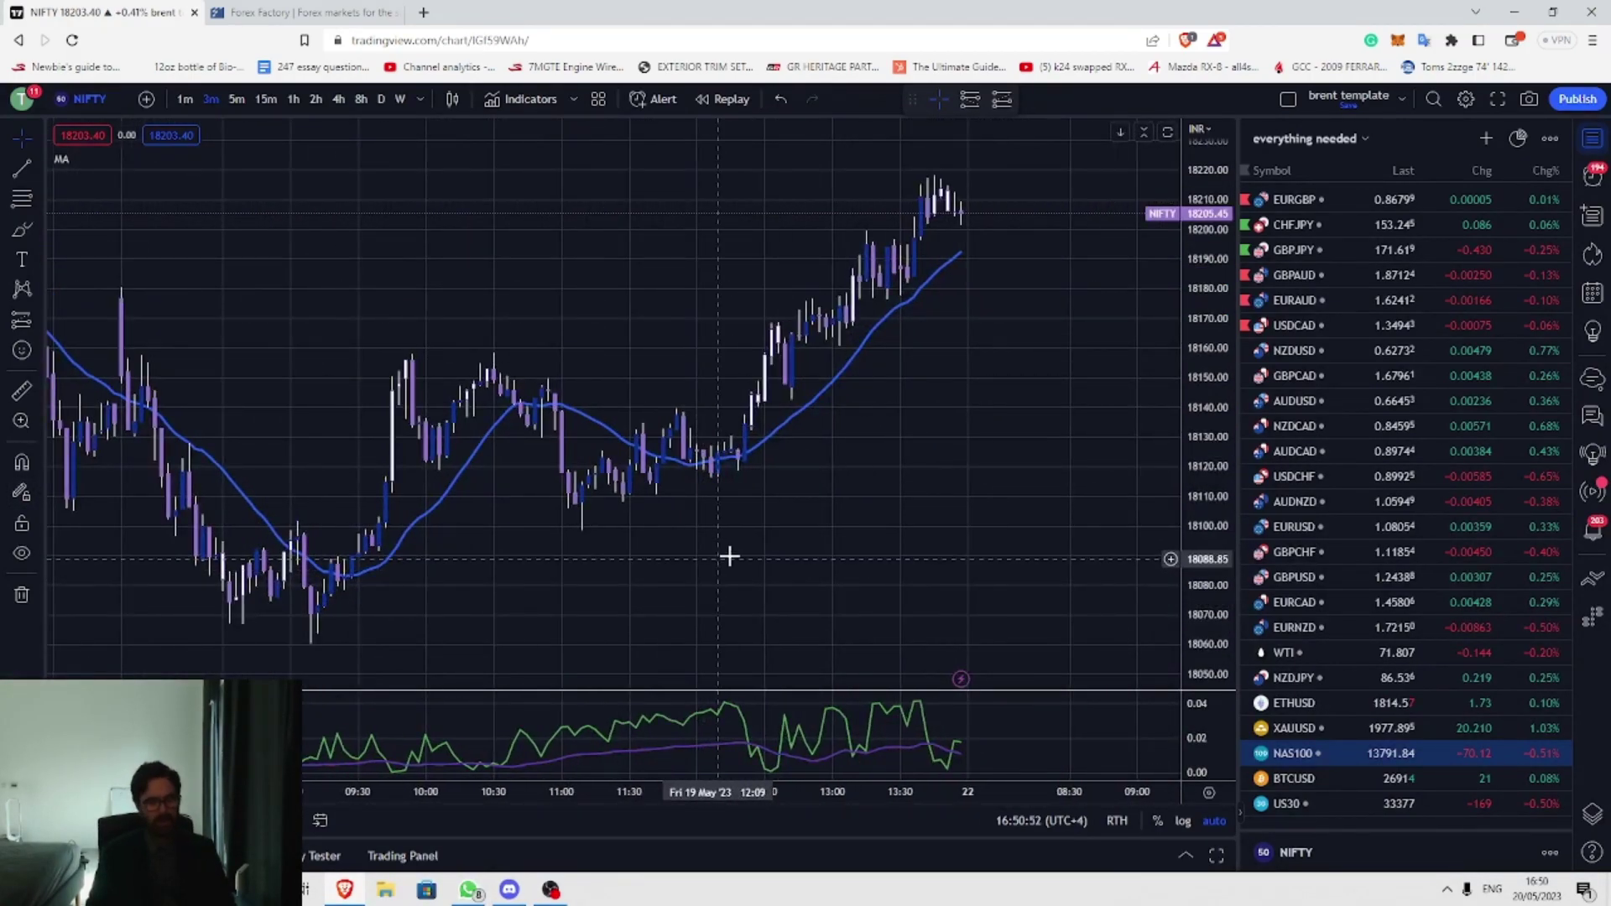
scroll(907, 610, "down", 2)
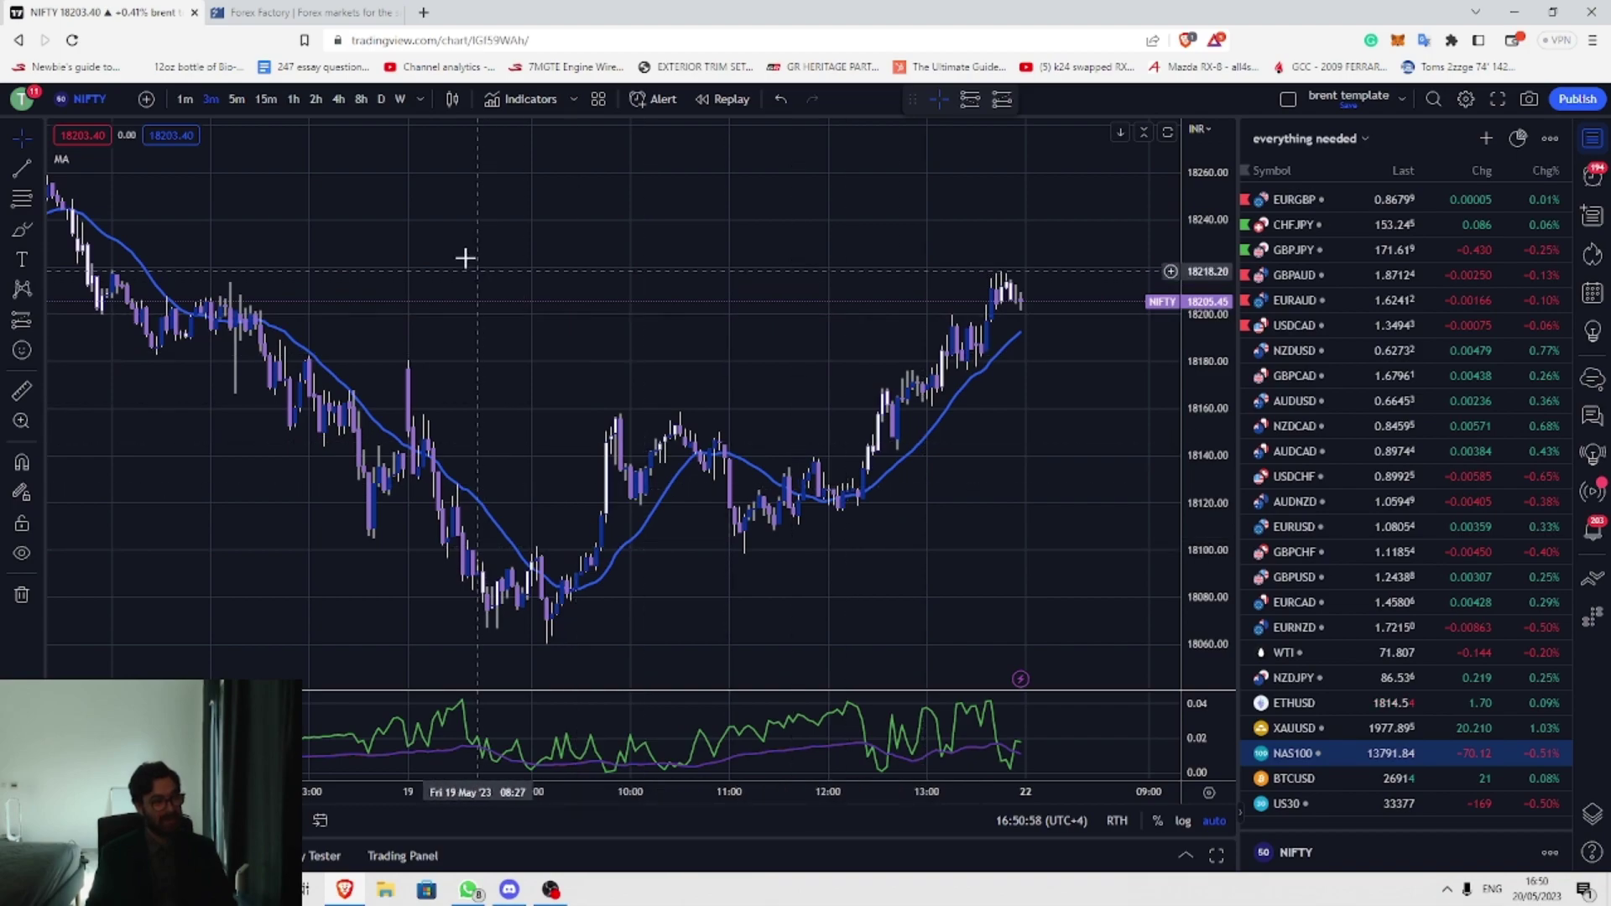
scroll(432, 234, "left", 5)
Step: Pan the Heikin Ashi NIFTY chart from the 17 May spike into 19 May
left_click(446, 98)
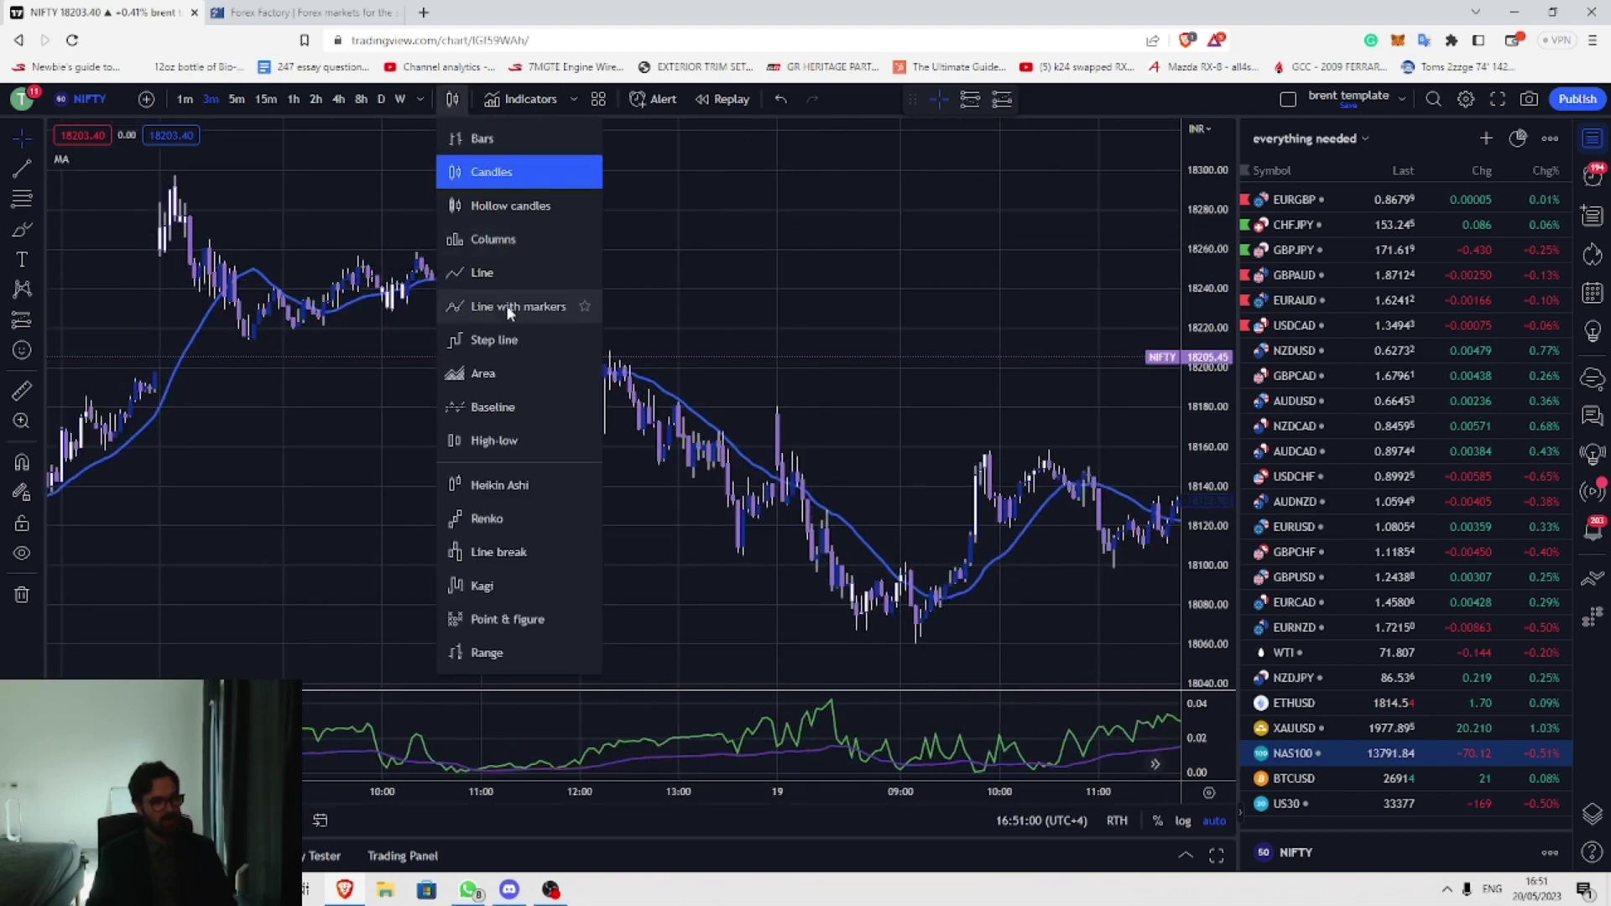
key("Escape")
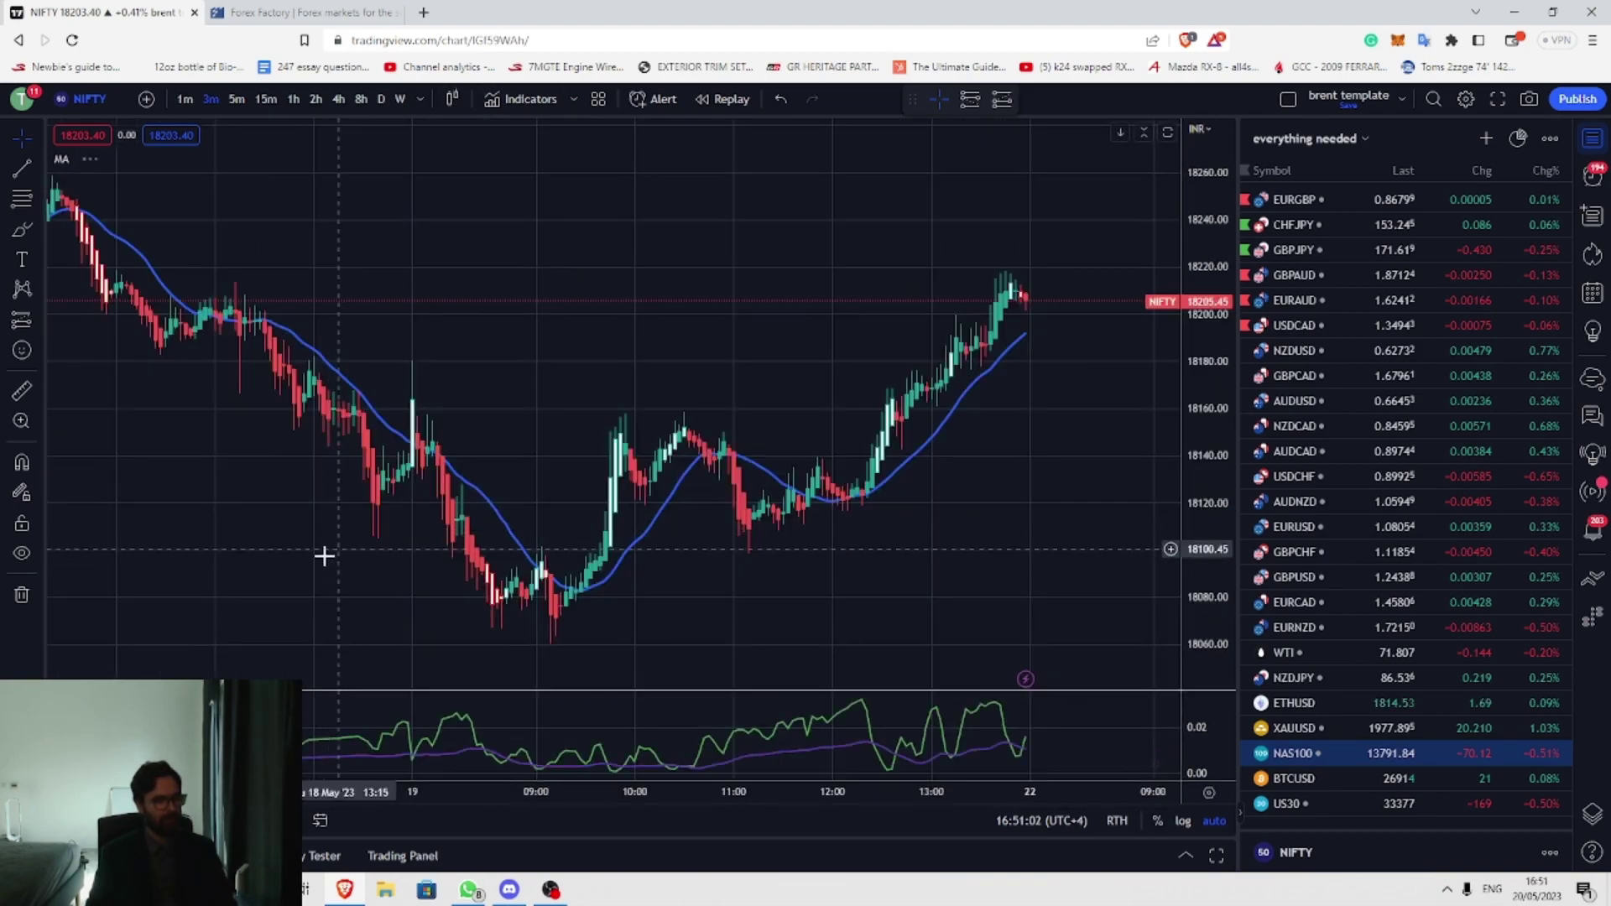
left_click_drag(320, 558, 1065, 618)
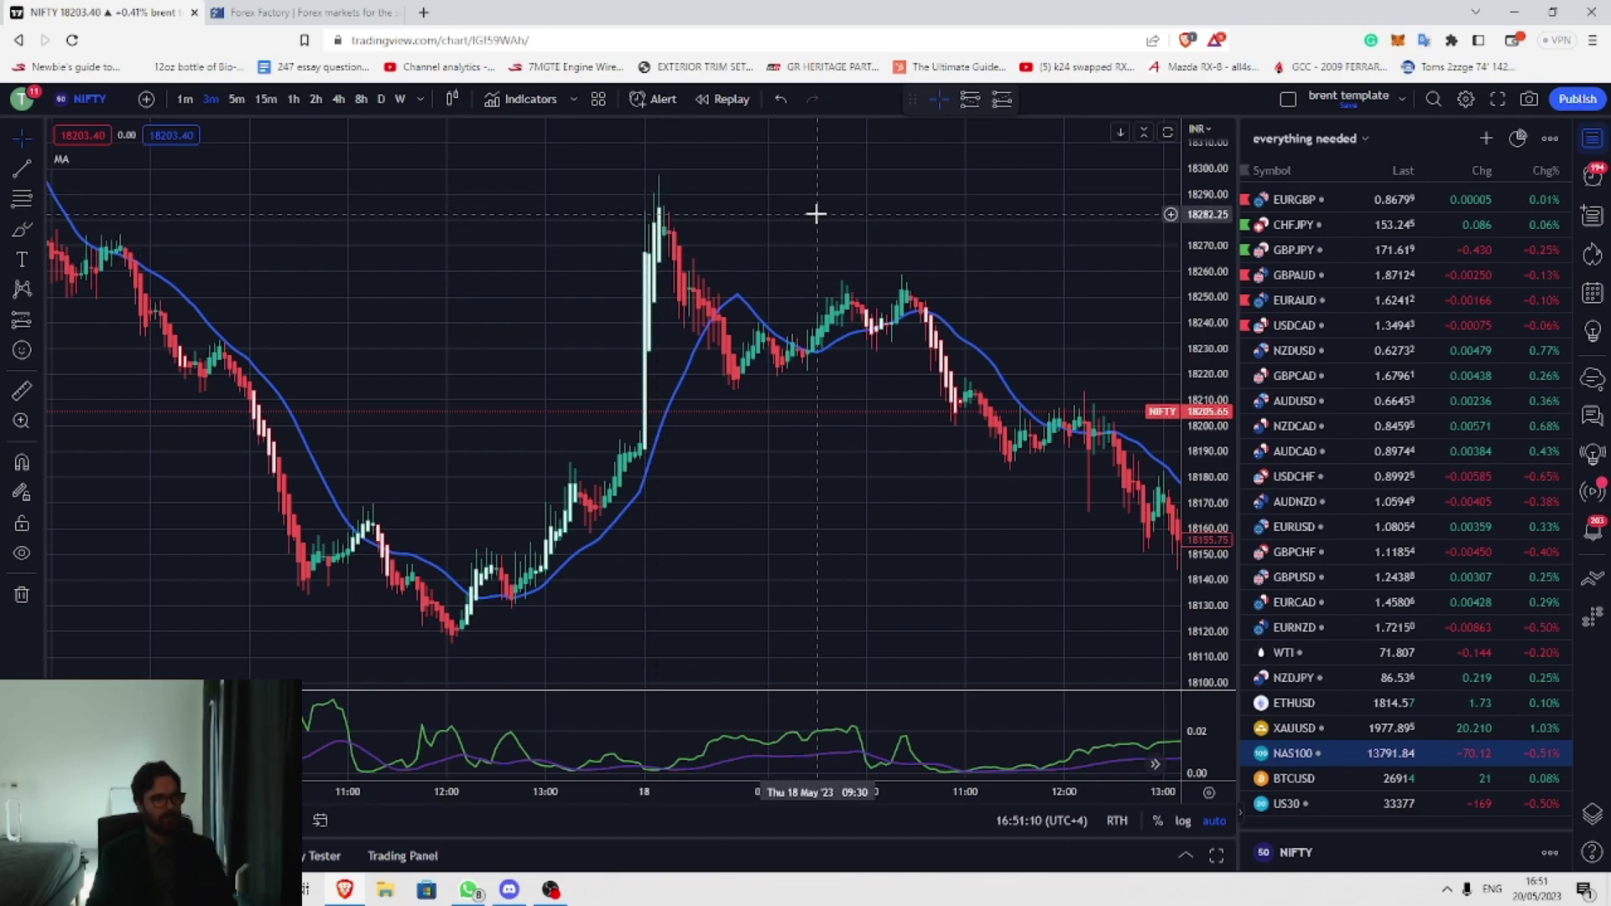
left_click_drag(967, 223, 401, 240)
scroll(400, 240, "right", 5)
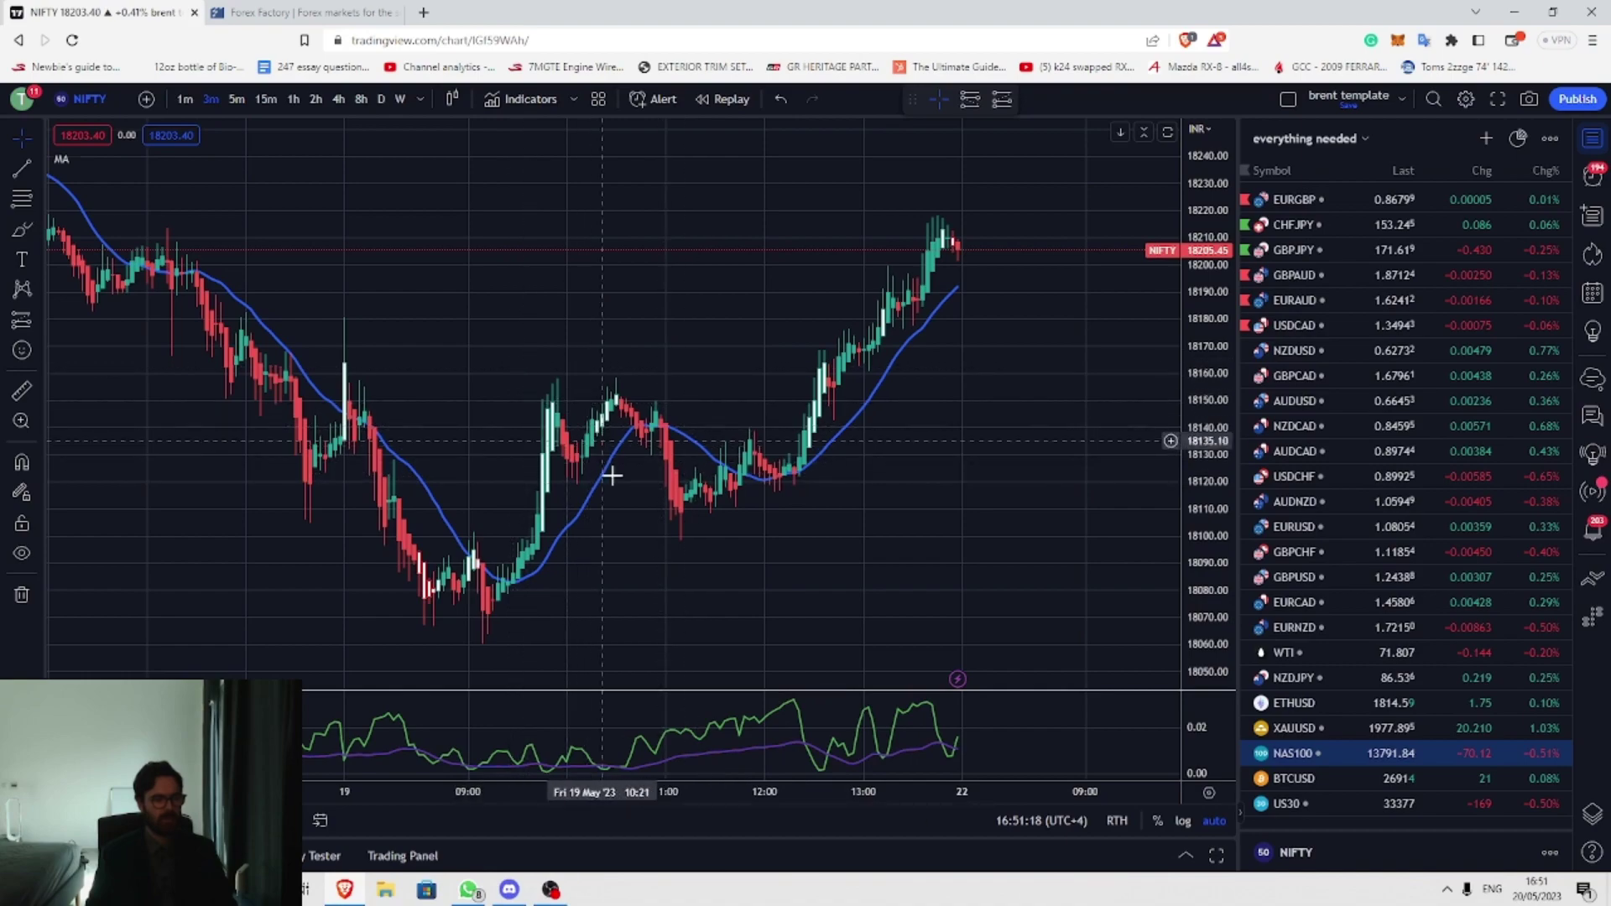
left_click_drag(734, 557, 848, 632)
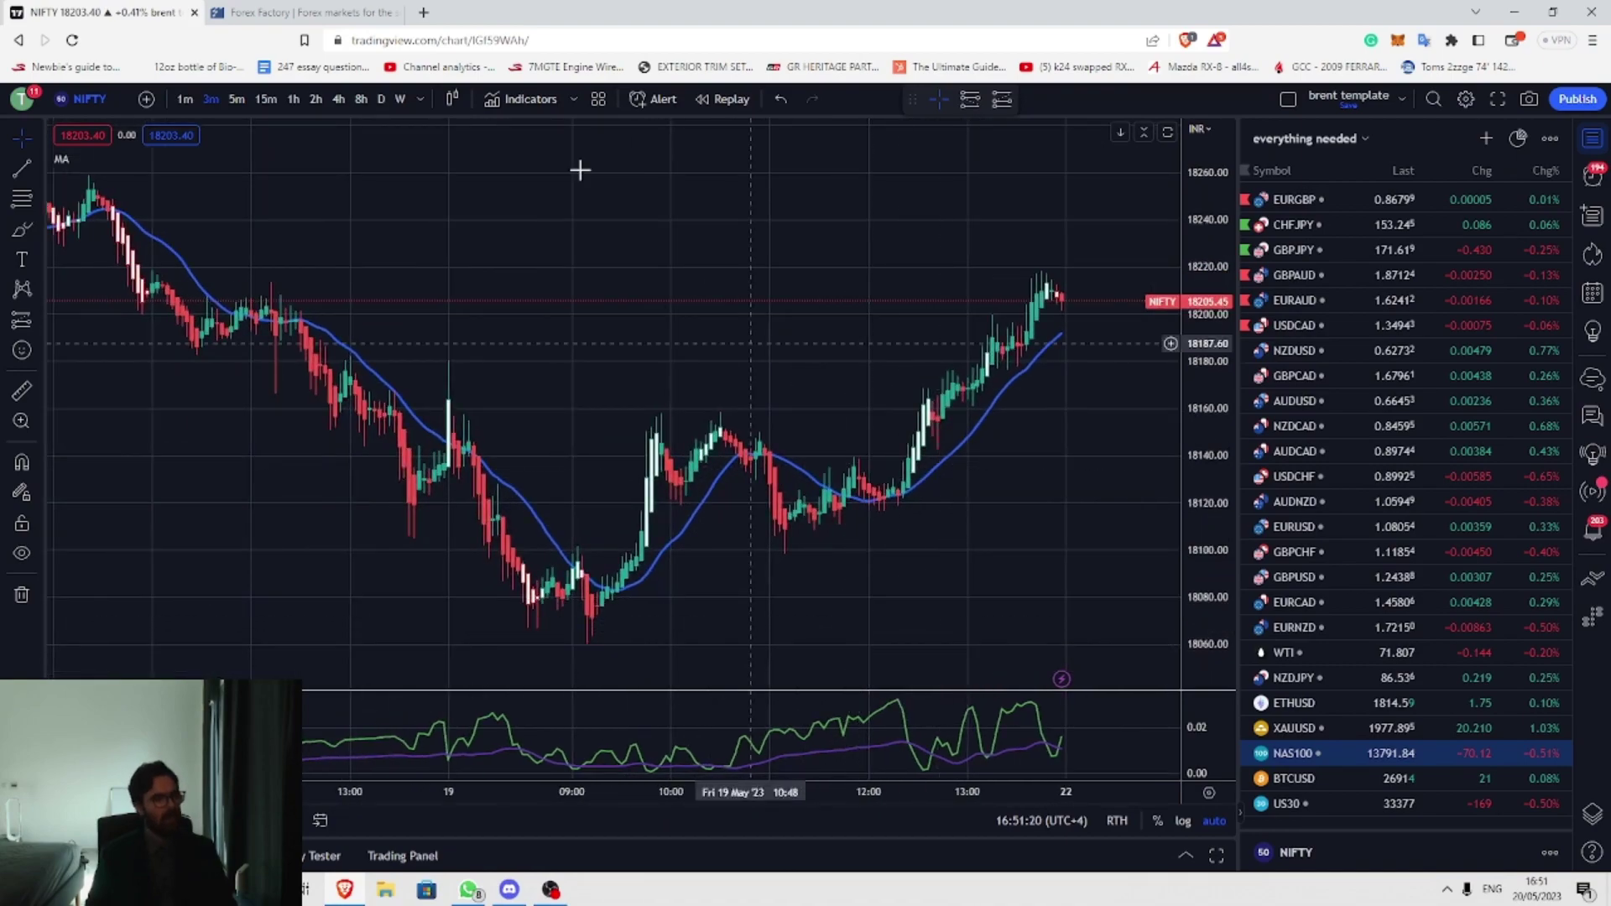
Step: Switch the NIFTY chart back to regular candles
left_click(452, 99)
left_click(501, 179)
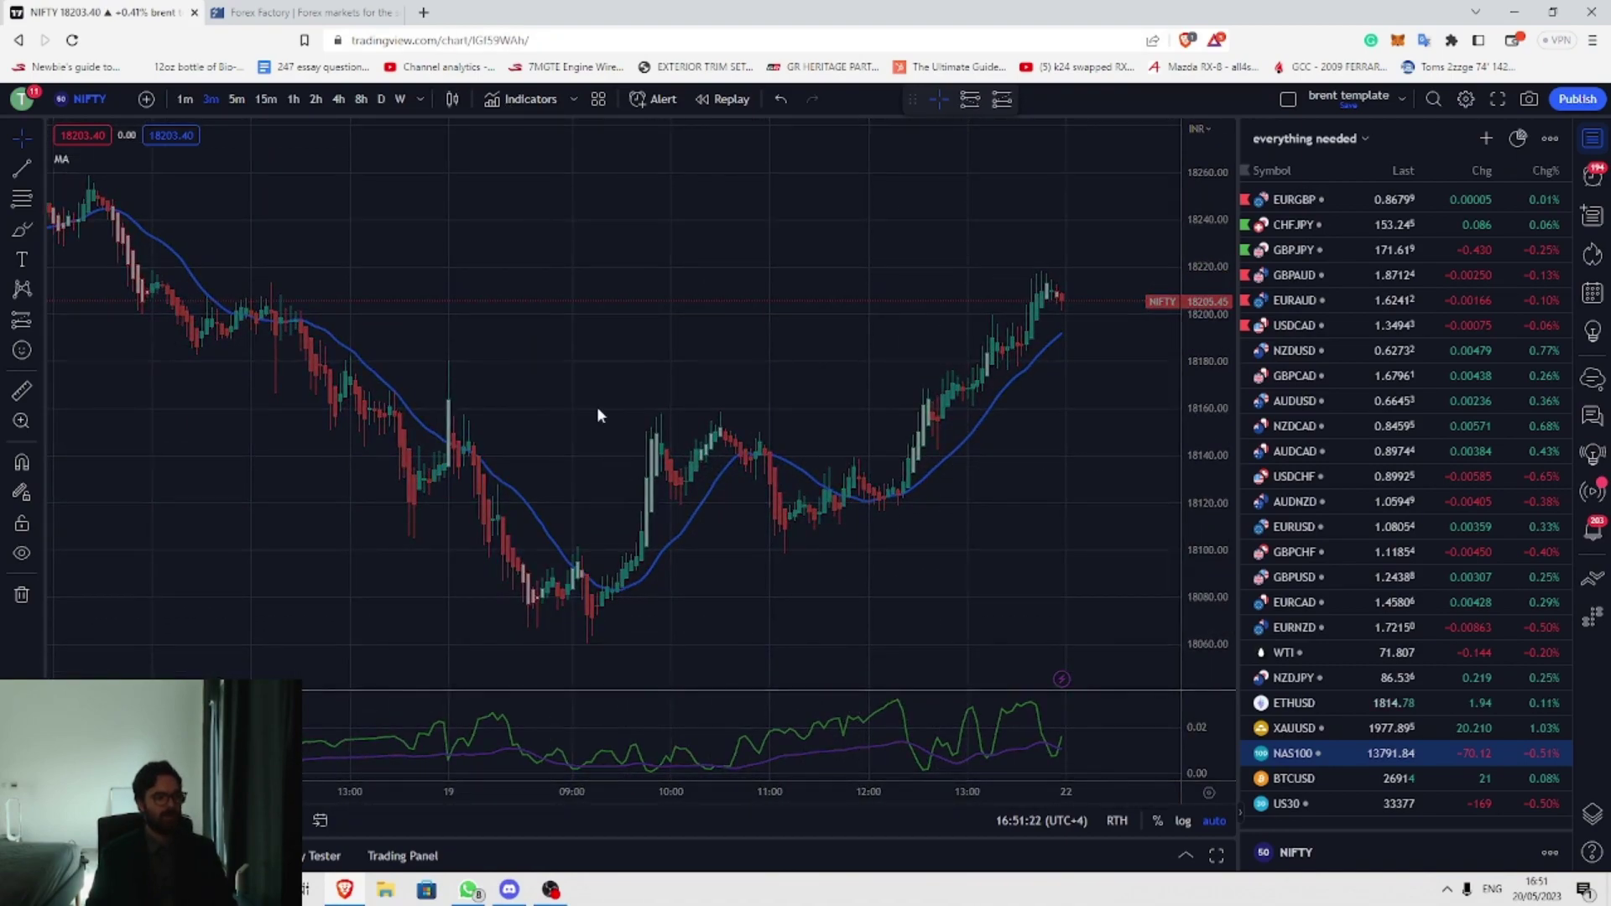
left_click_drag(565, 411, 529, 363)
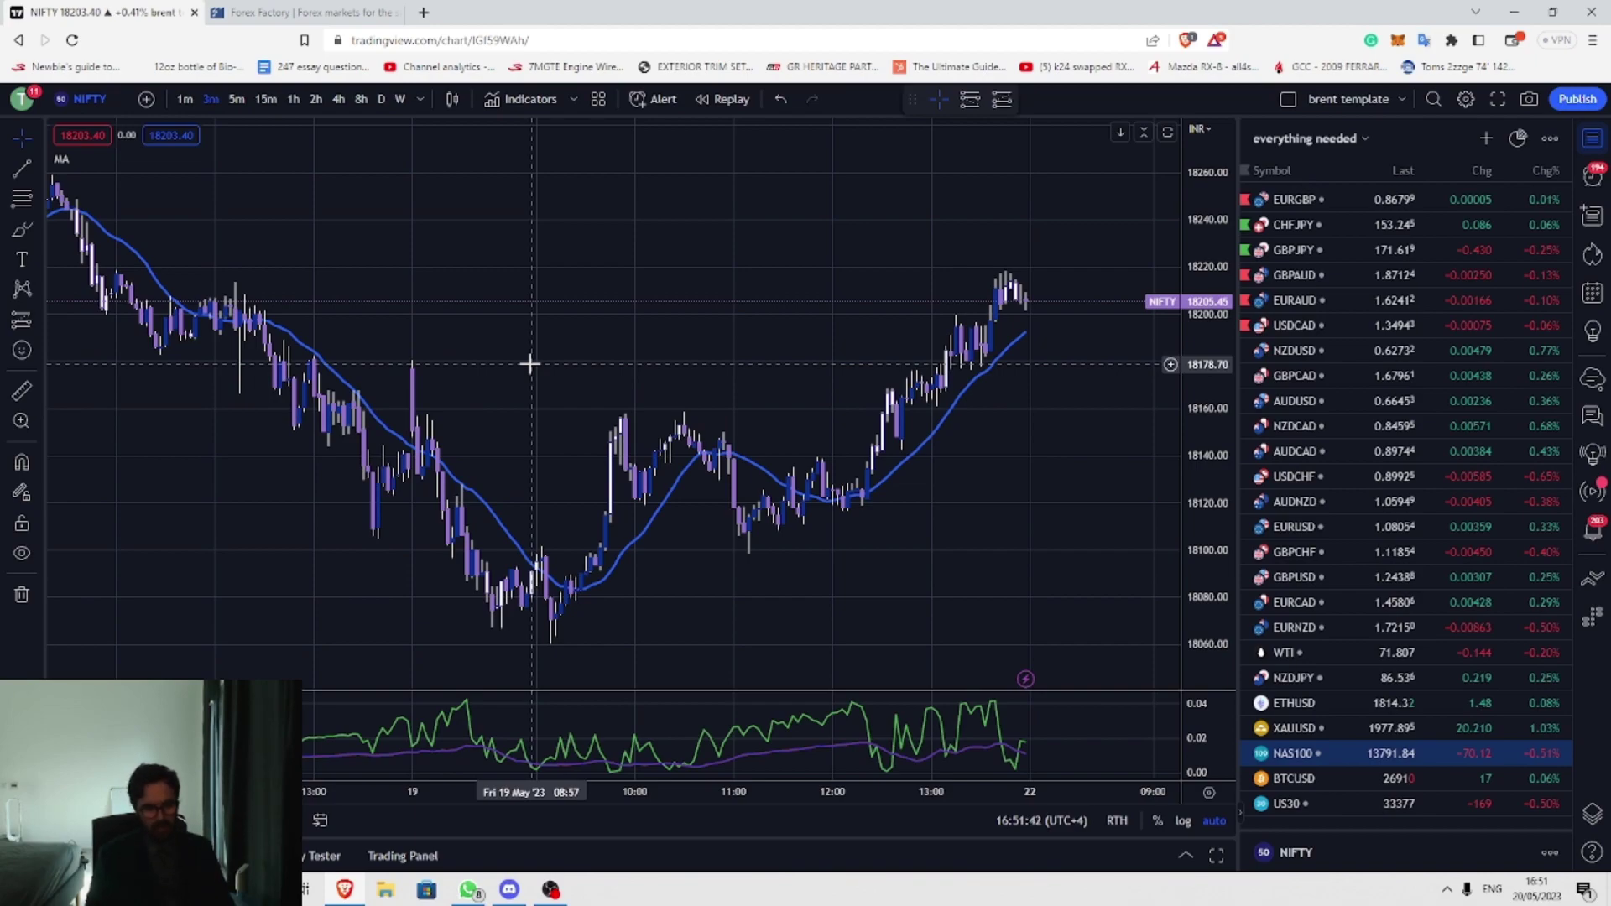
Step: Try ETHUSD and BTCUSD, set 1-hour candles, then settle on ETHUSD
left_click(1331, 700)
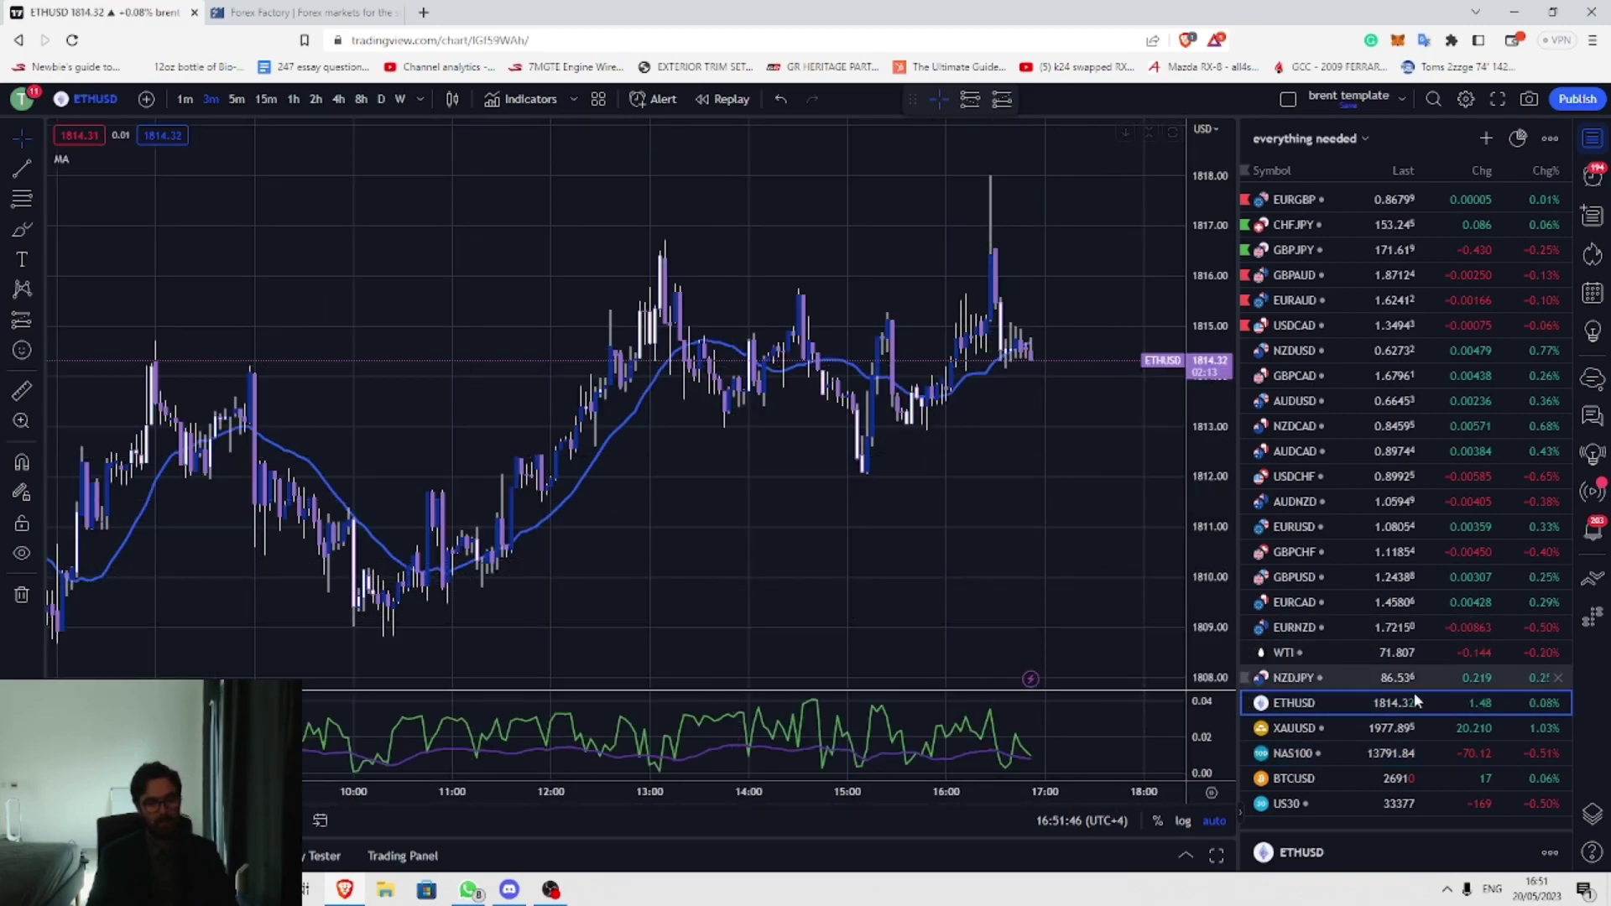
left_click(1393, 778)
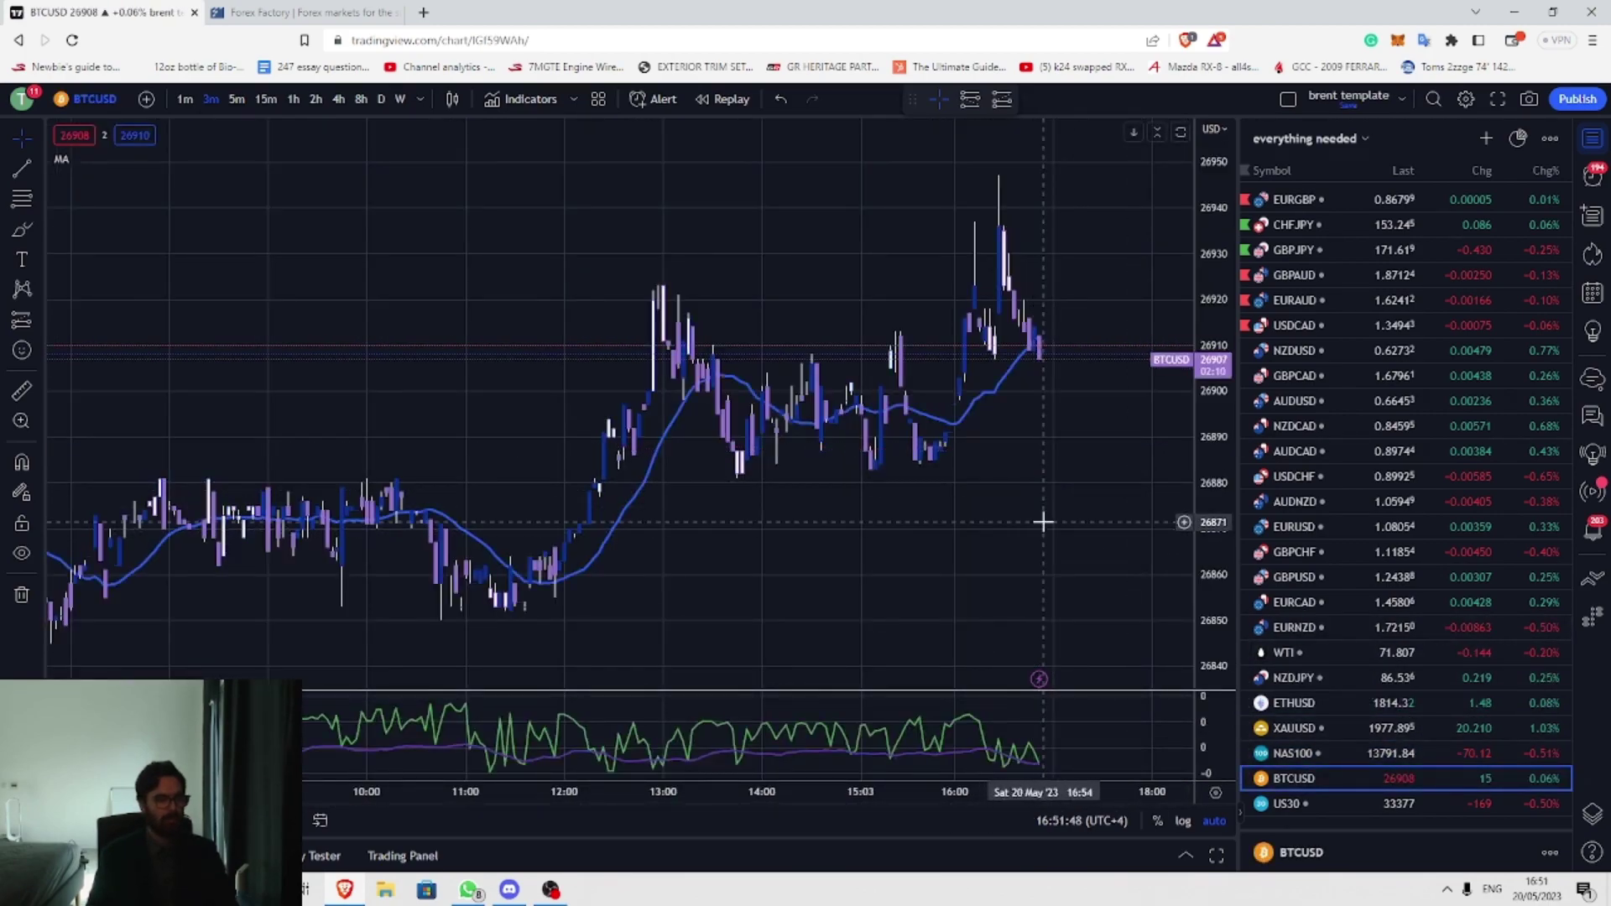
left_click(292, 99)
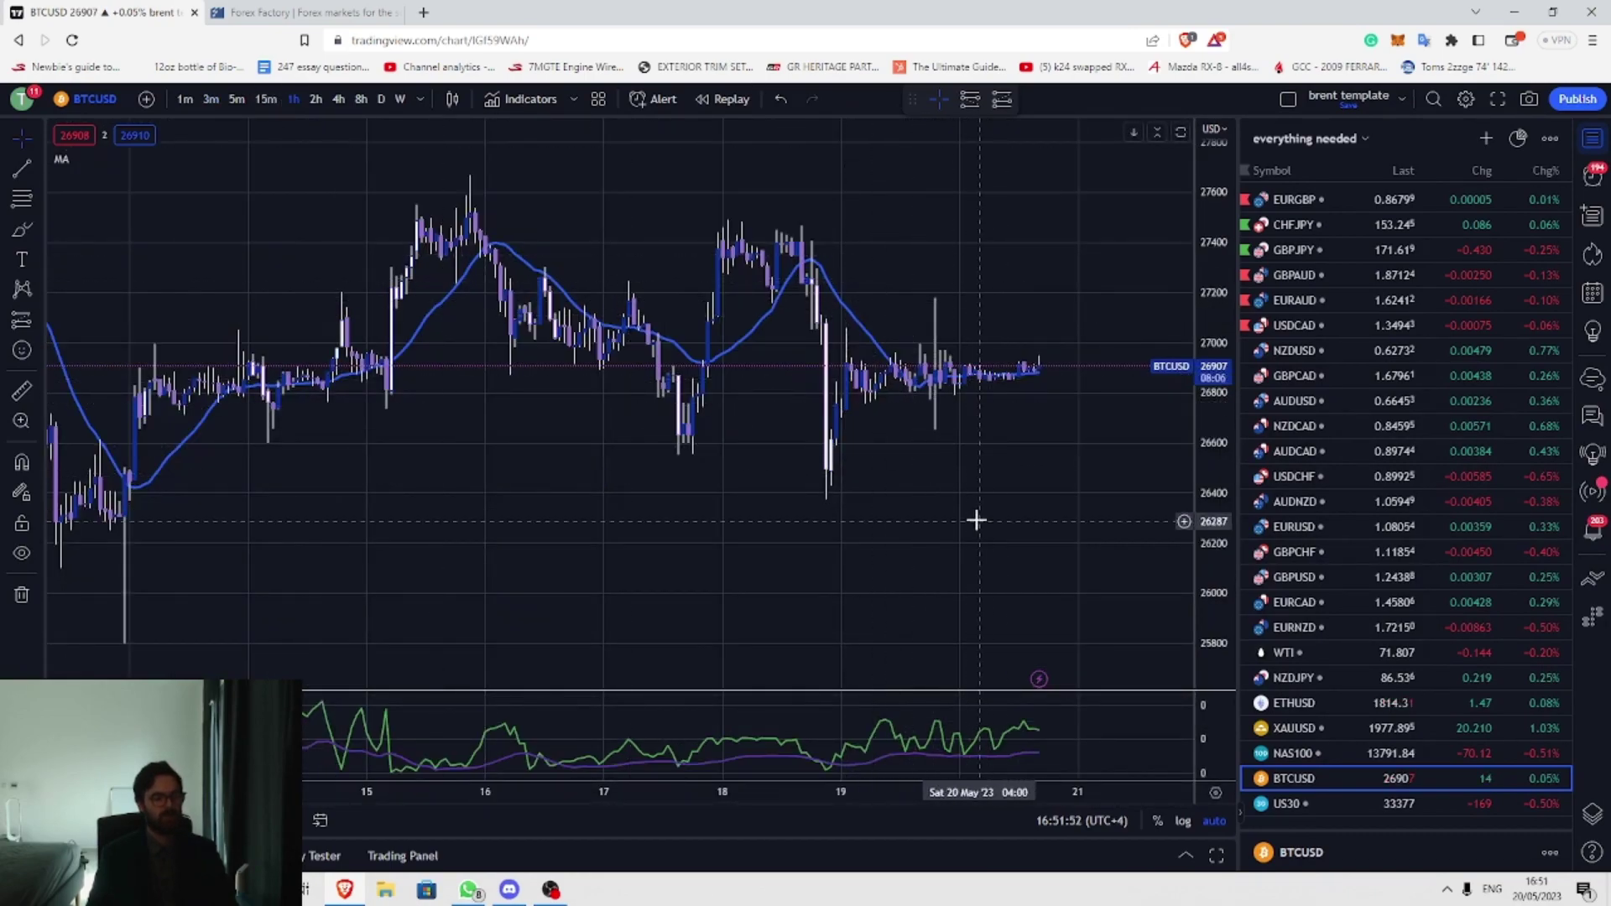
scroll(629, 439, "down", 3)
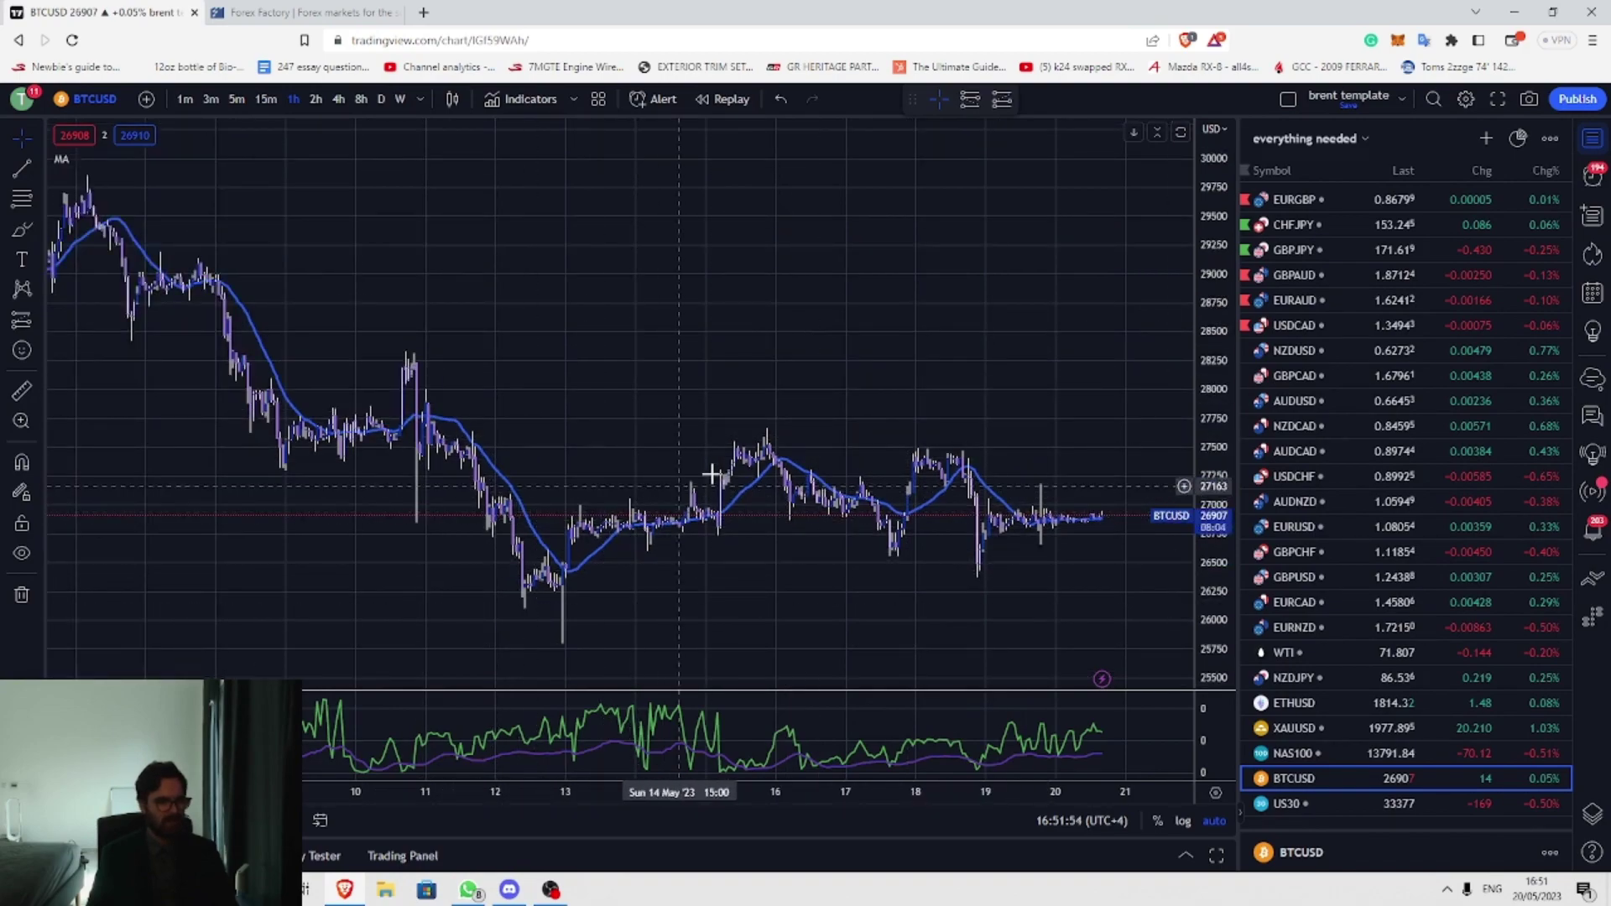
scroll(602, 391, "up", 4)
left_click_drag(692, 570, 759, 550)
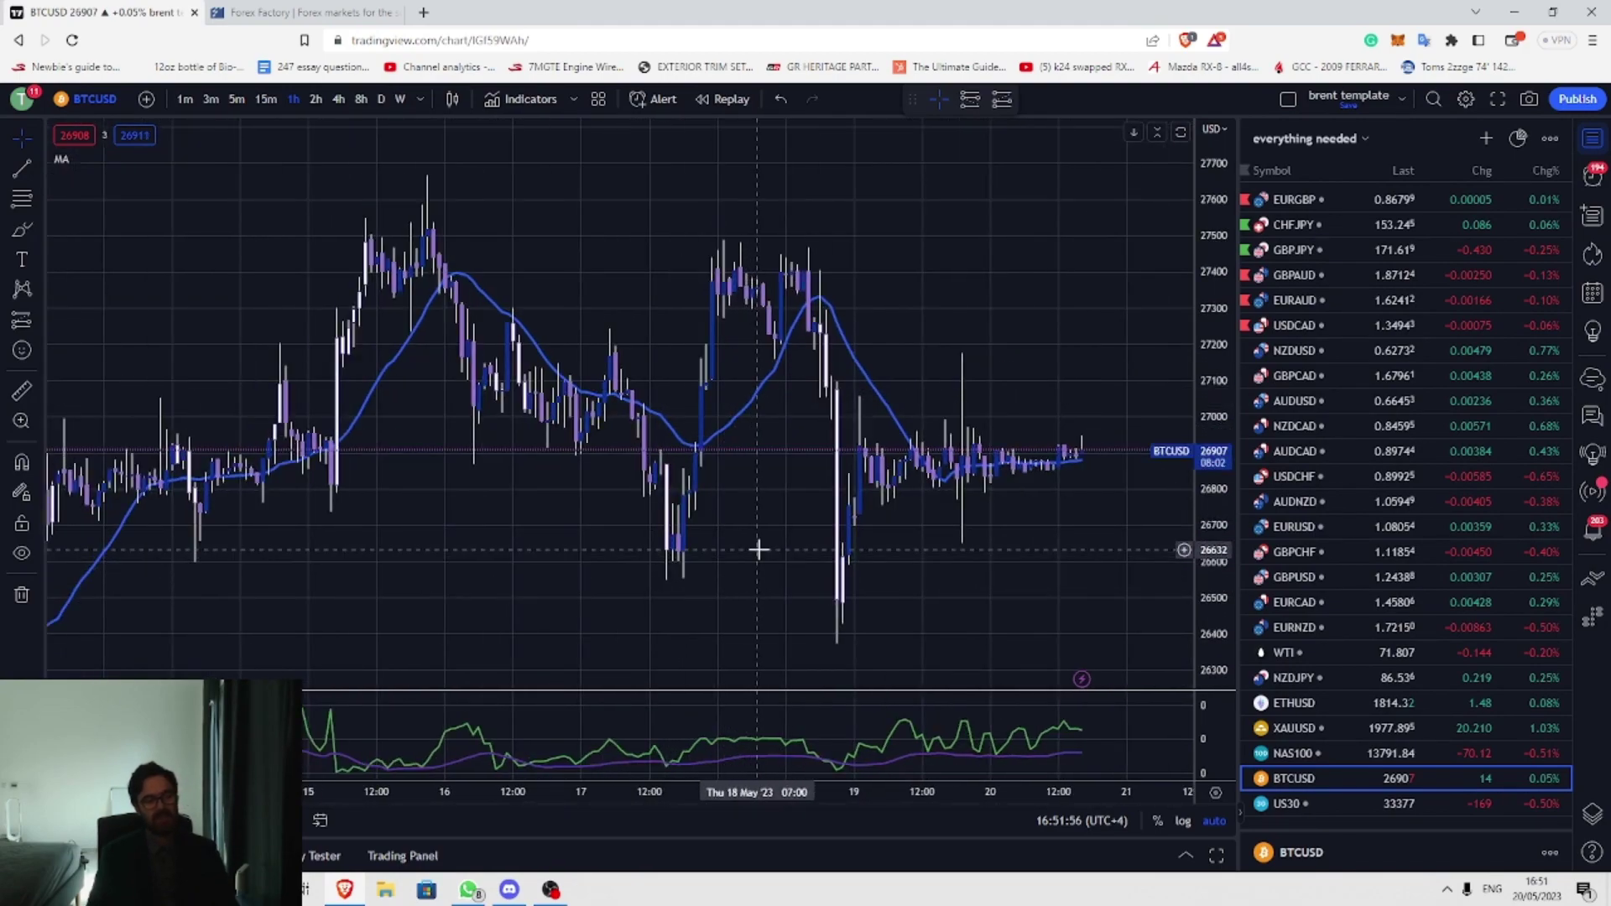
left_click(1292, 702)
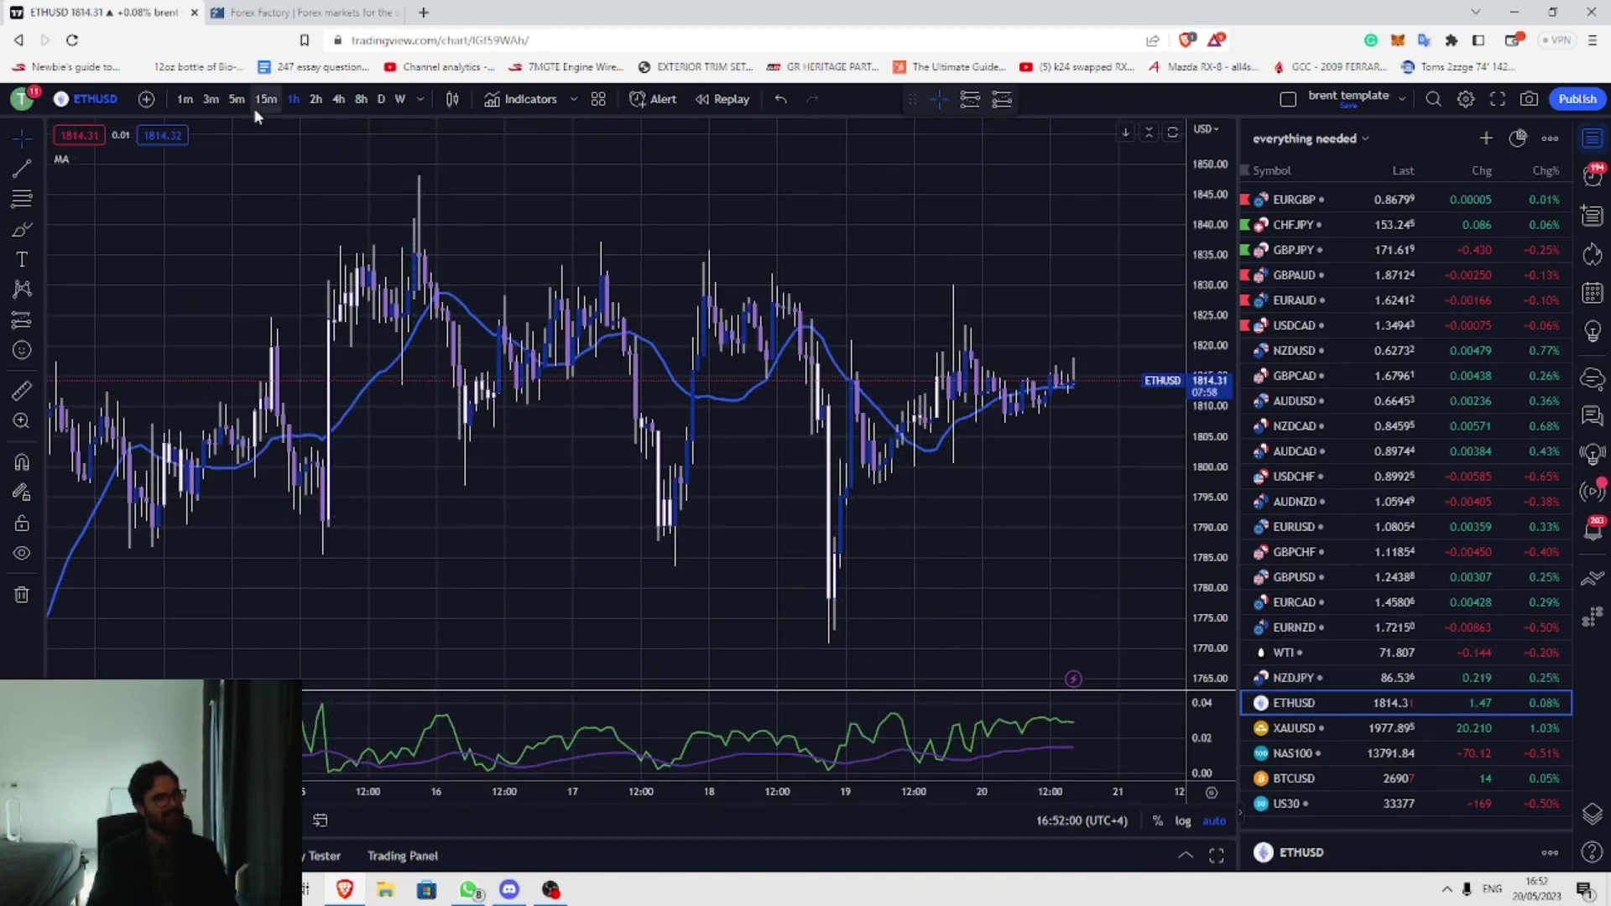
Step: Set ETHUSD to 5-minute candles and zoom in on recent 20 May prices
left_click(241, 99)
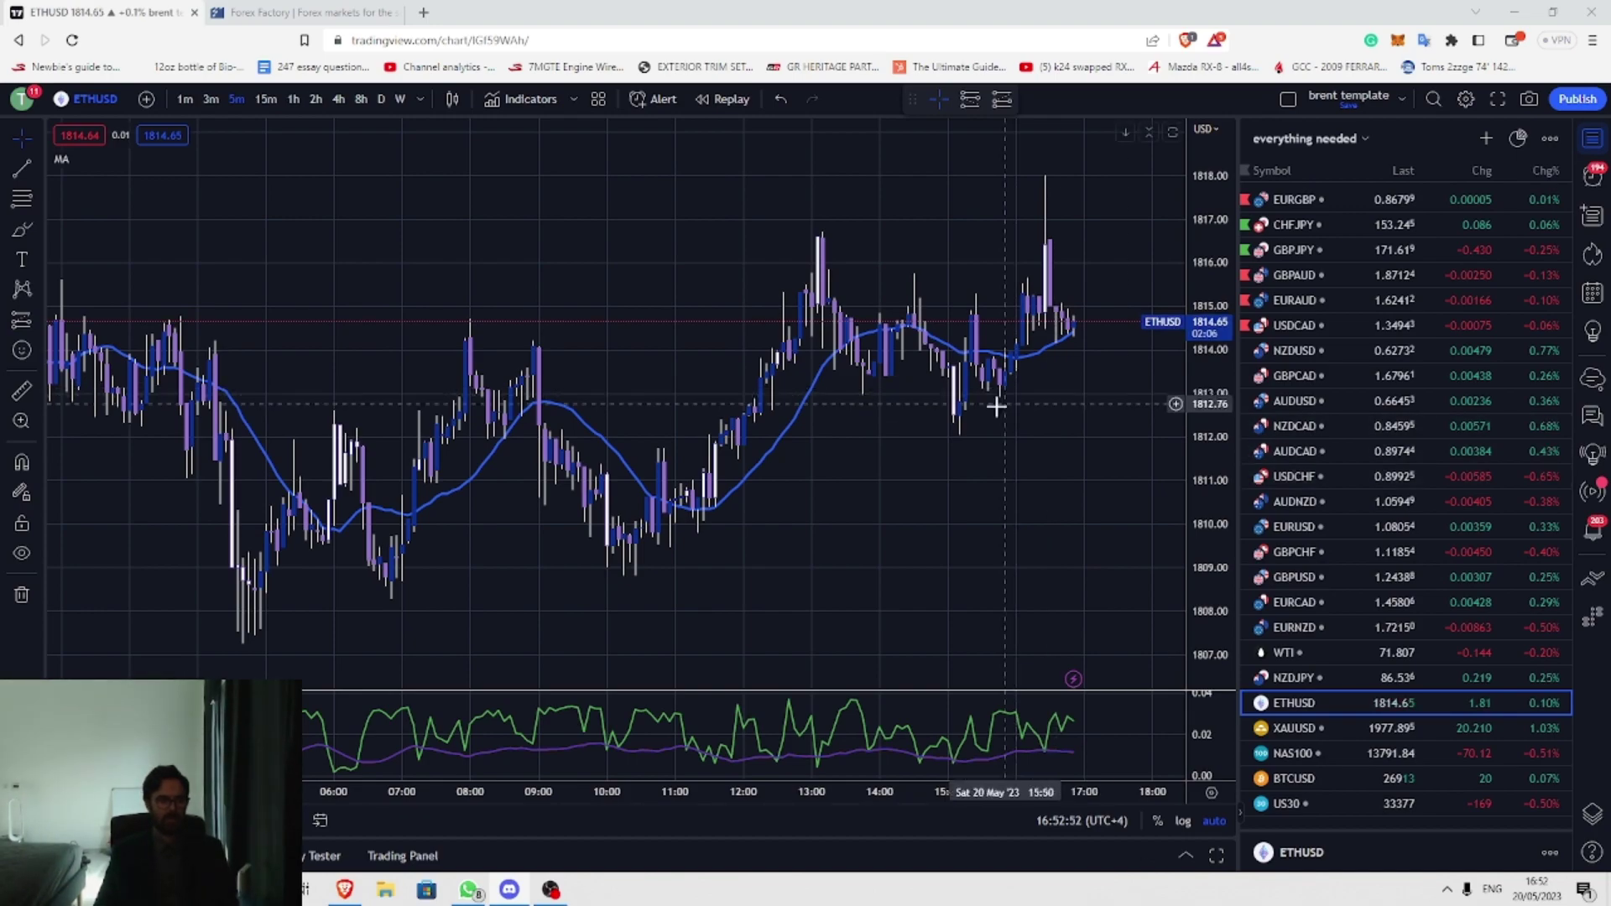
scroll(778, 453, "up", 4)
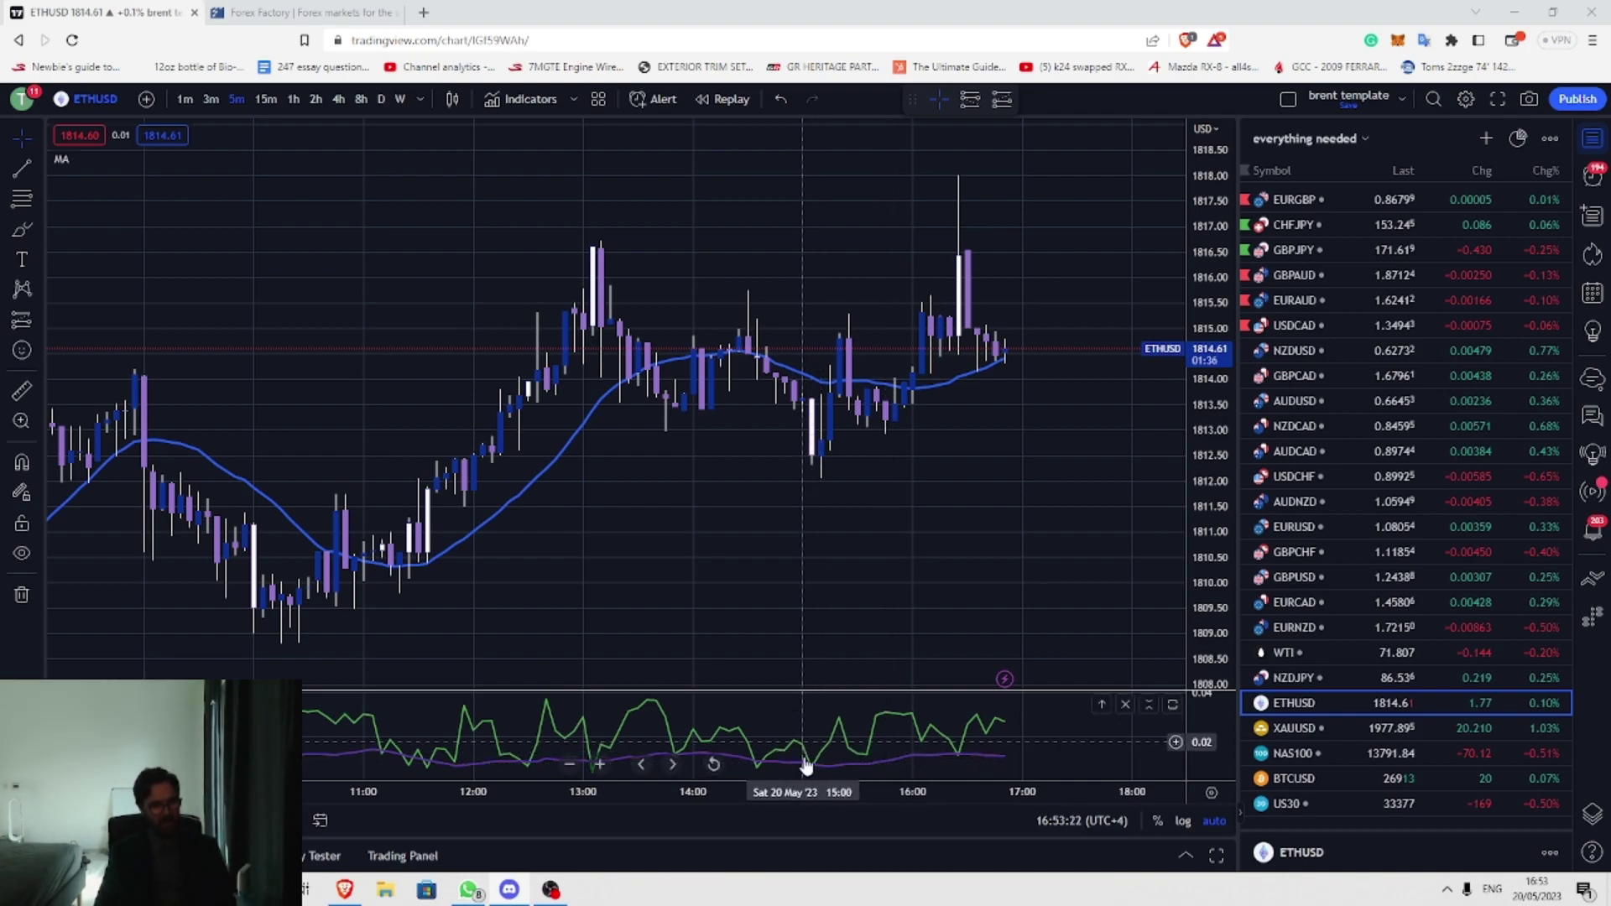
Step: Open the Price Change AI hunter settings and toggle its fourth plot line on the Style tab
double_click(76, 702)
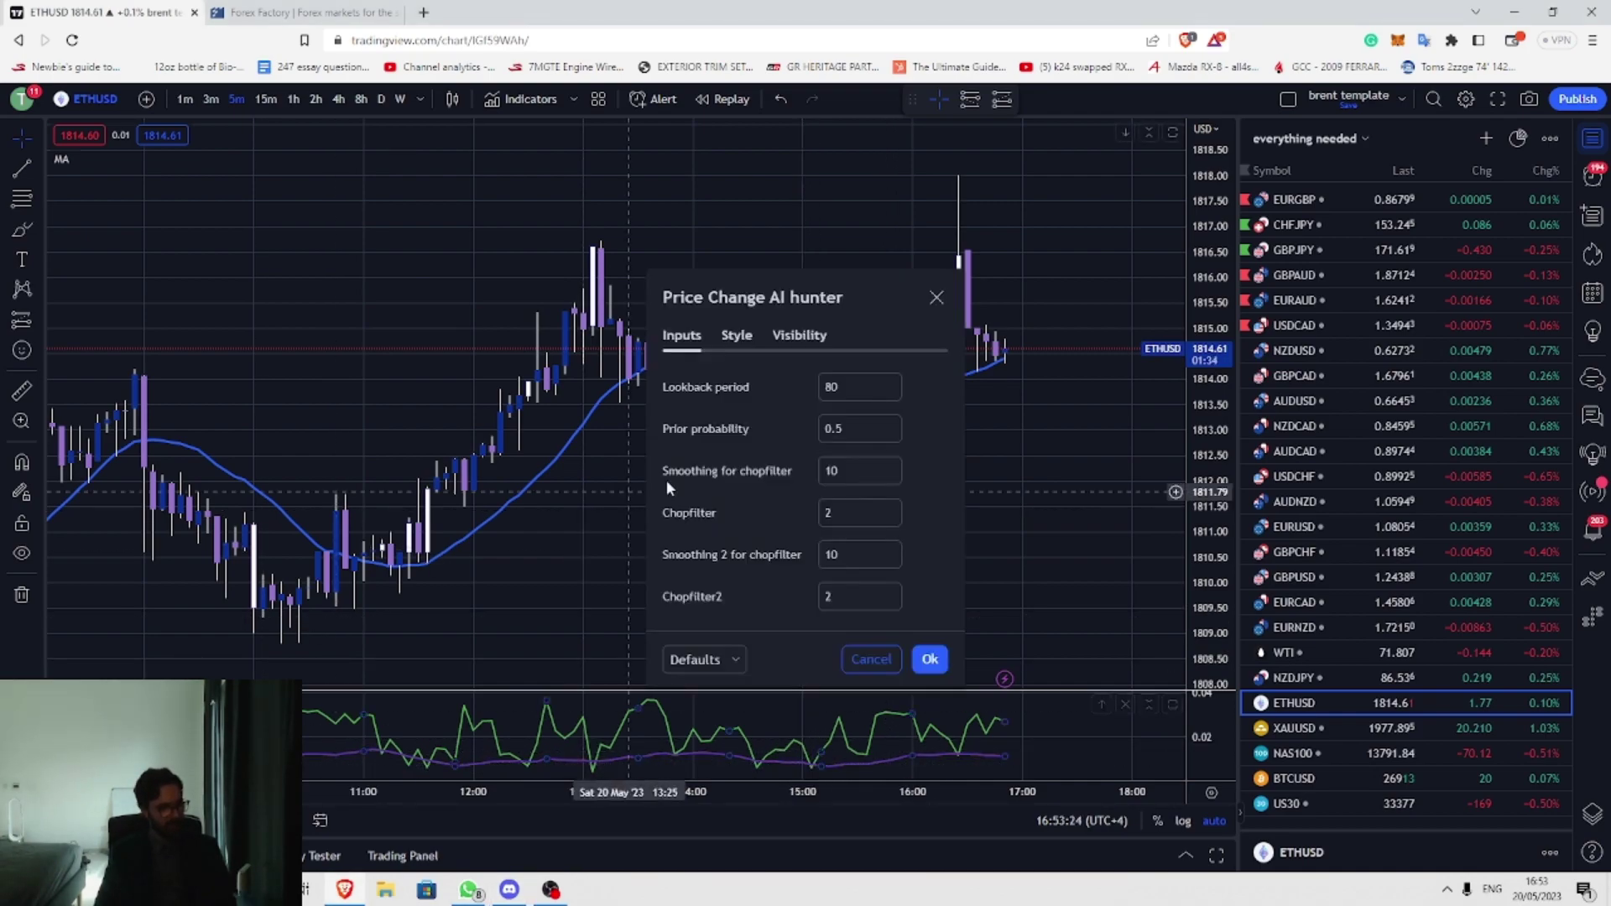
left_click(739, 337)
left_click(670, 583)
Step: Change Smoothing for chopfilter from 10 to 100 on the Inputs tab and apply it
left_click(681, 335)
left_click(848, 471)
type("0")
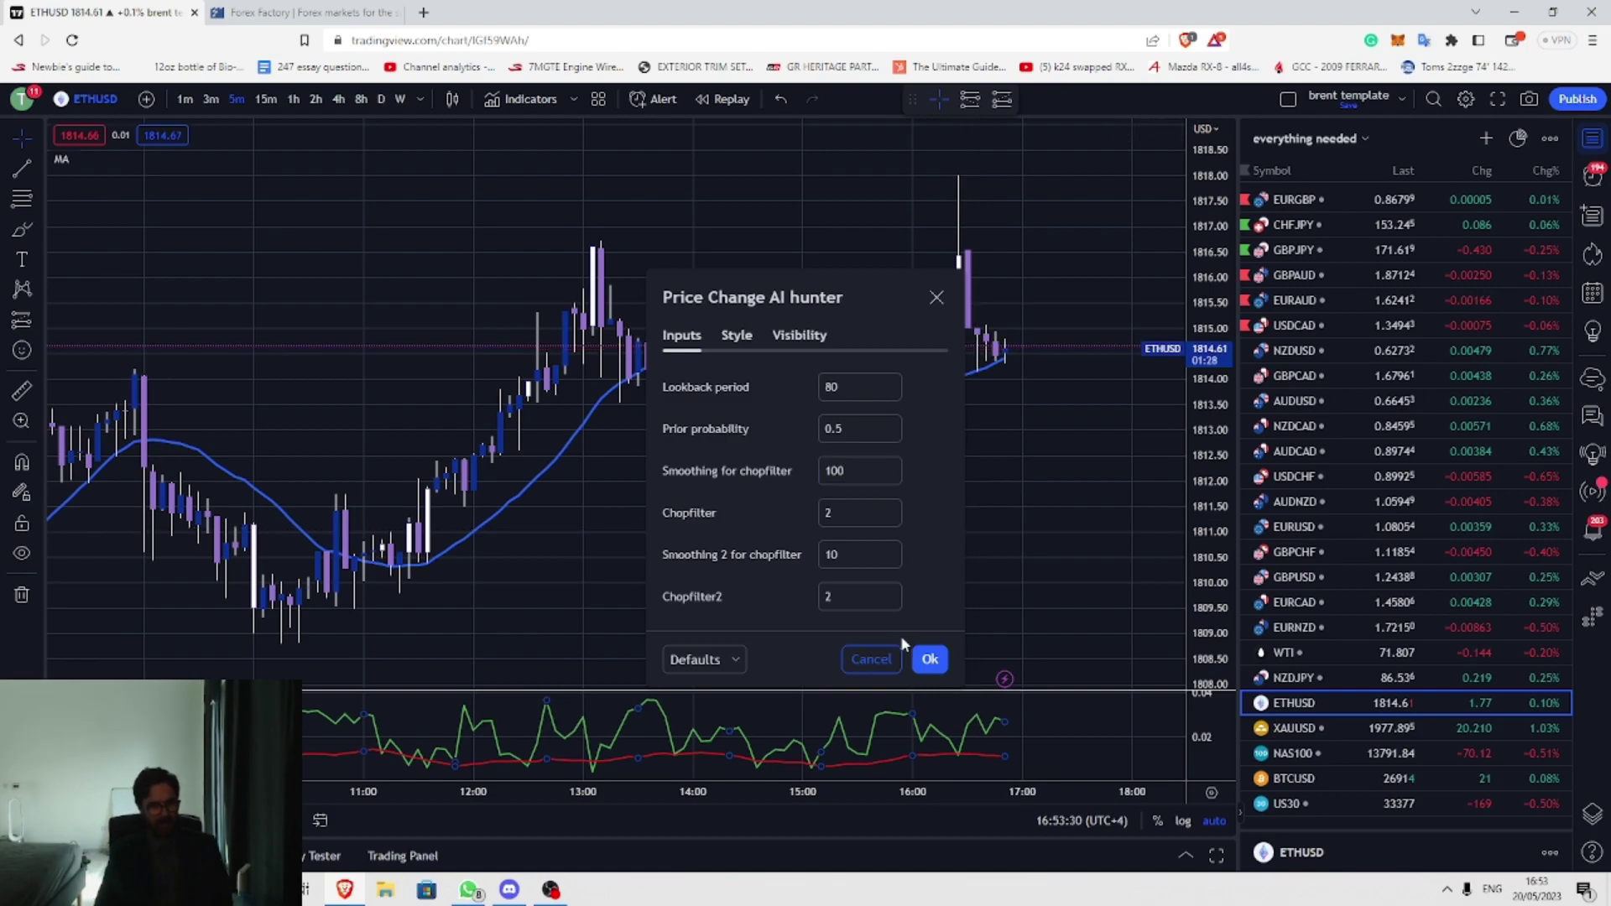
left_click(926, 659)
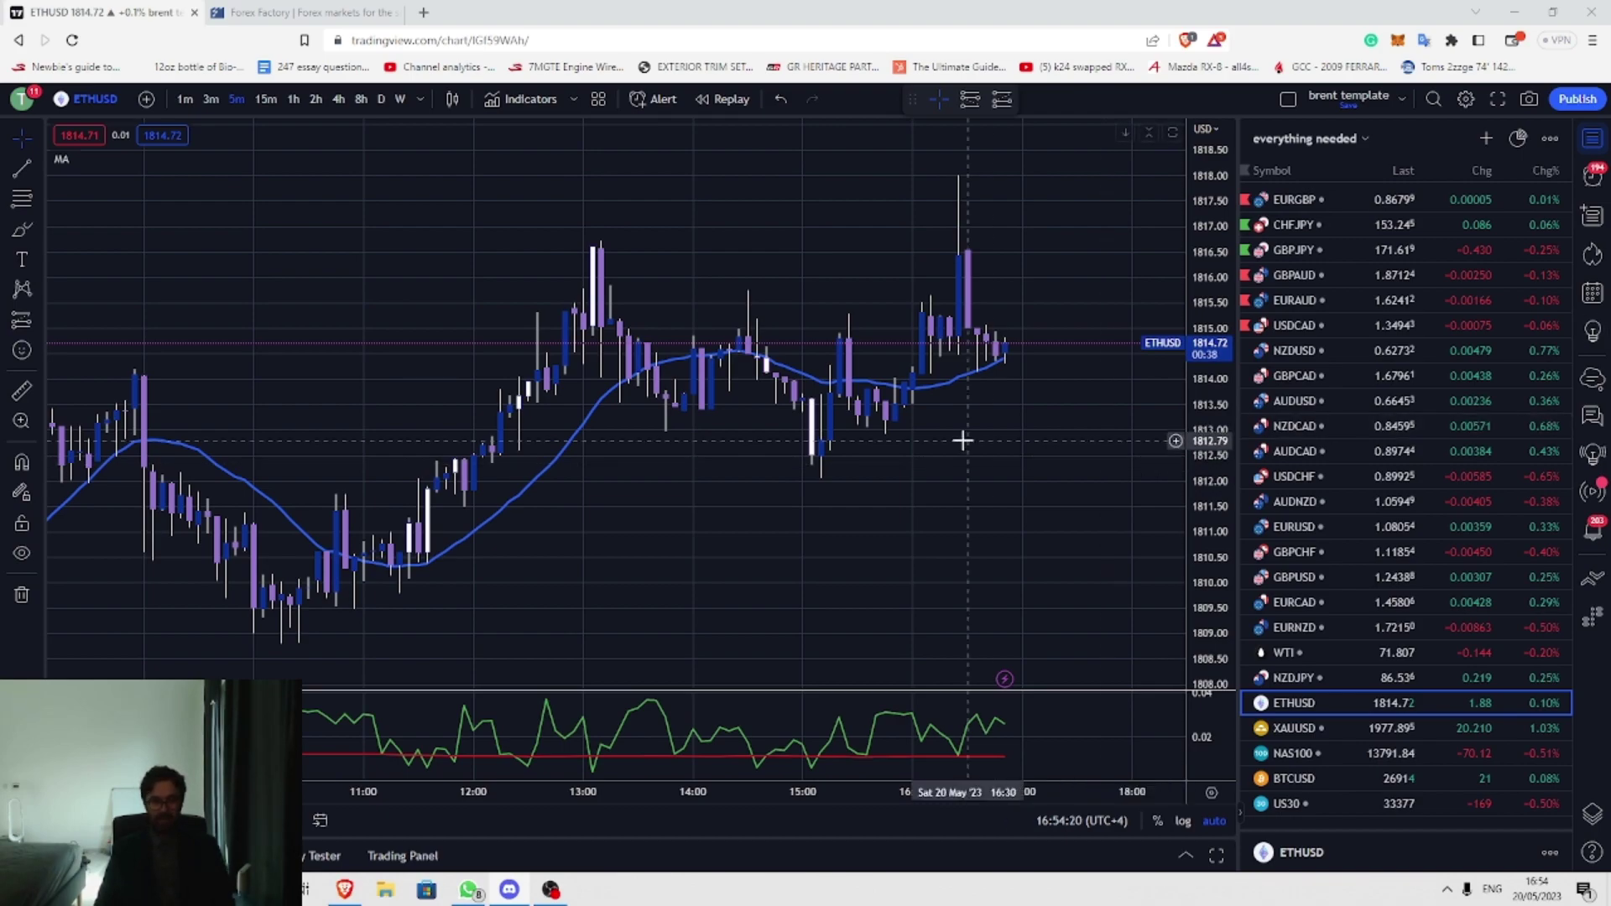
left_click_drag(1043, 420, 911, 416)
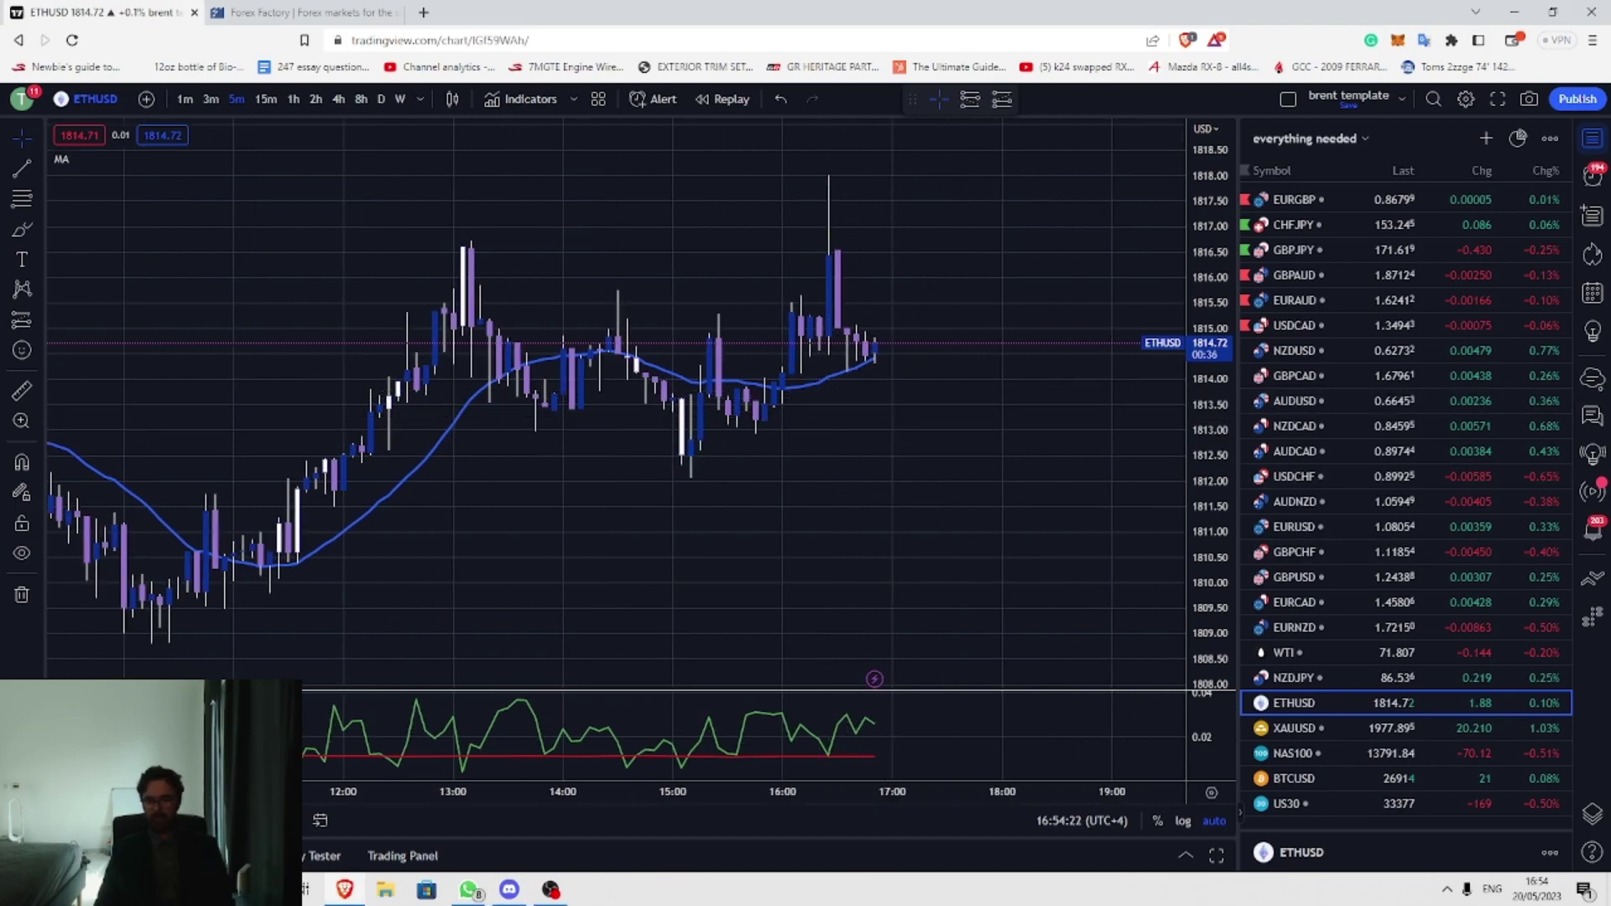